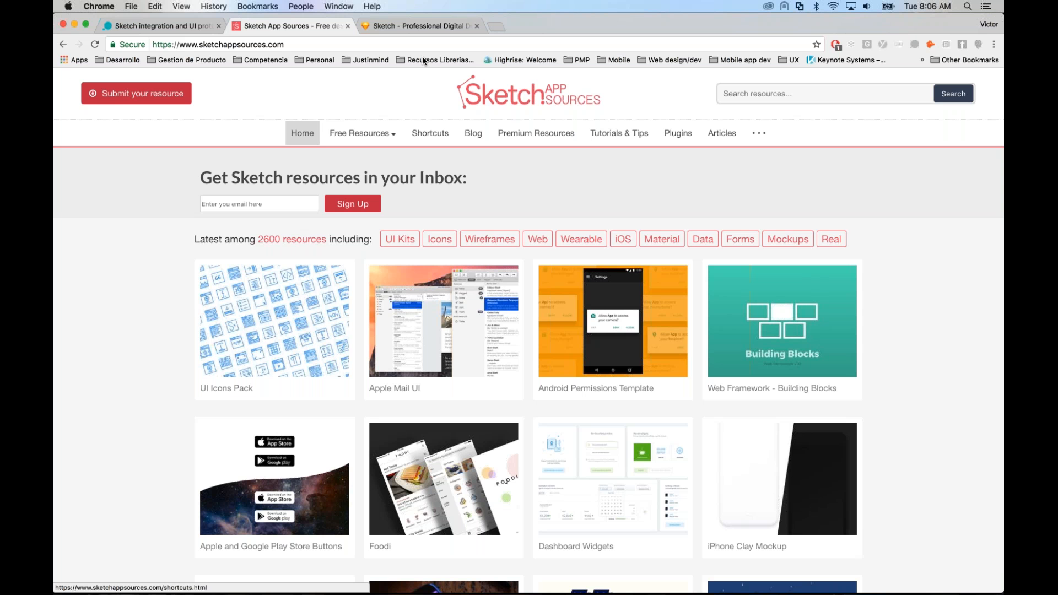
# Step: Go to the Sketch website's extensions page and open the full list of plugins
pyautogui.click(408, 25)
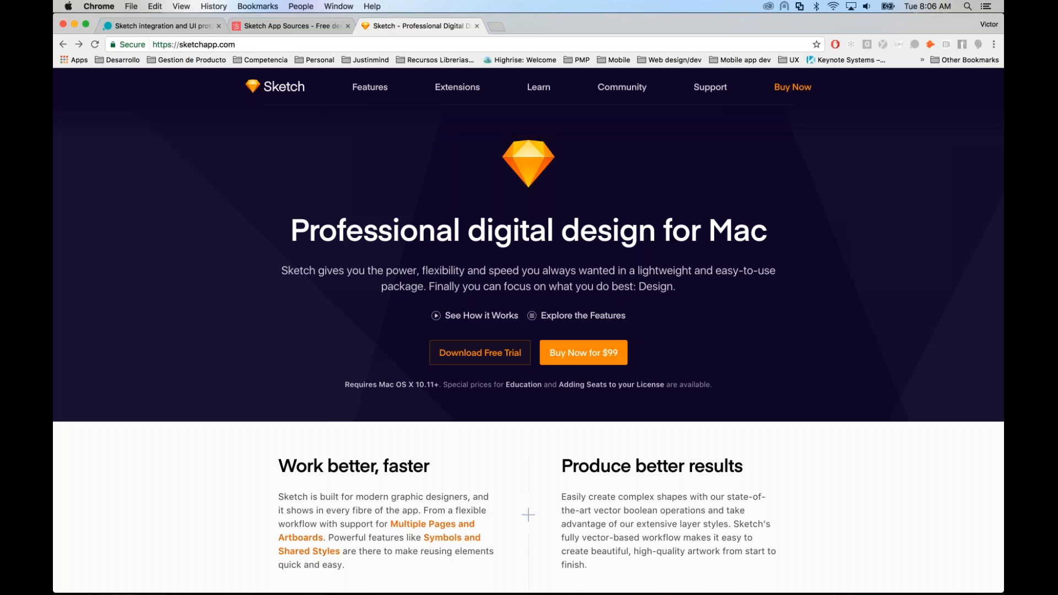
pyautogui.click(457, 87)
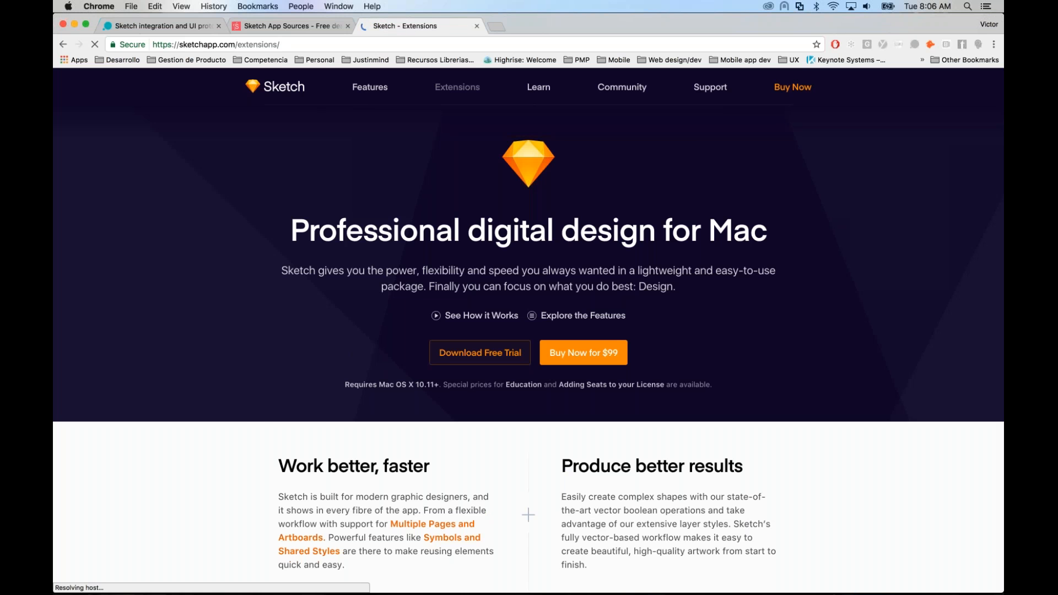
pyautogui.scroll(-1, 529, 331)
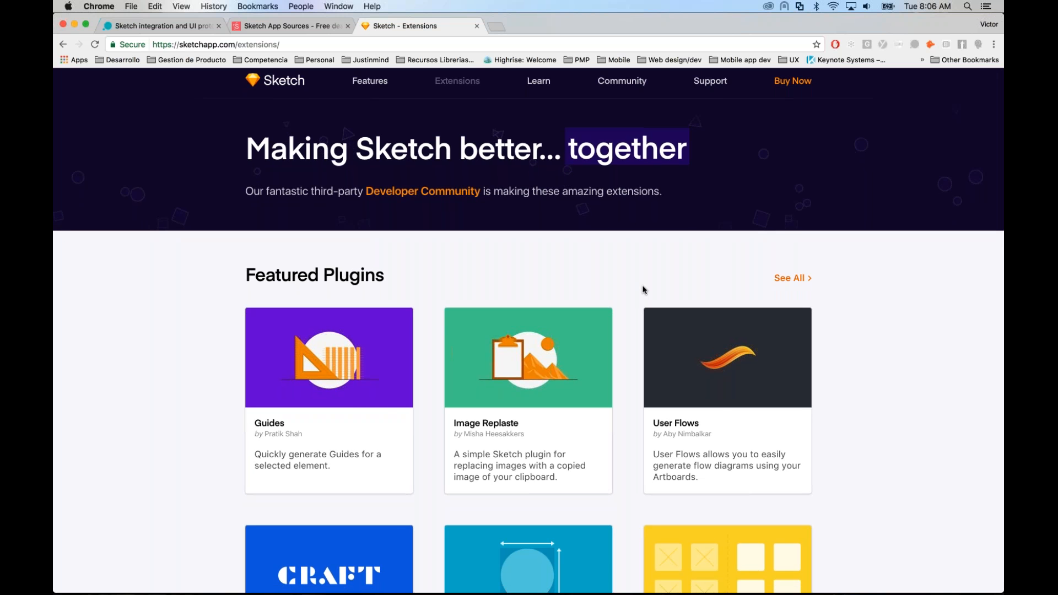
pyautogui.click(796, 281)
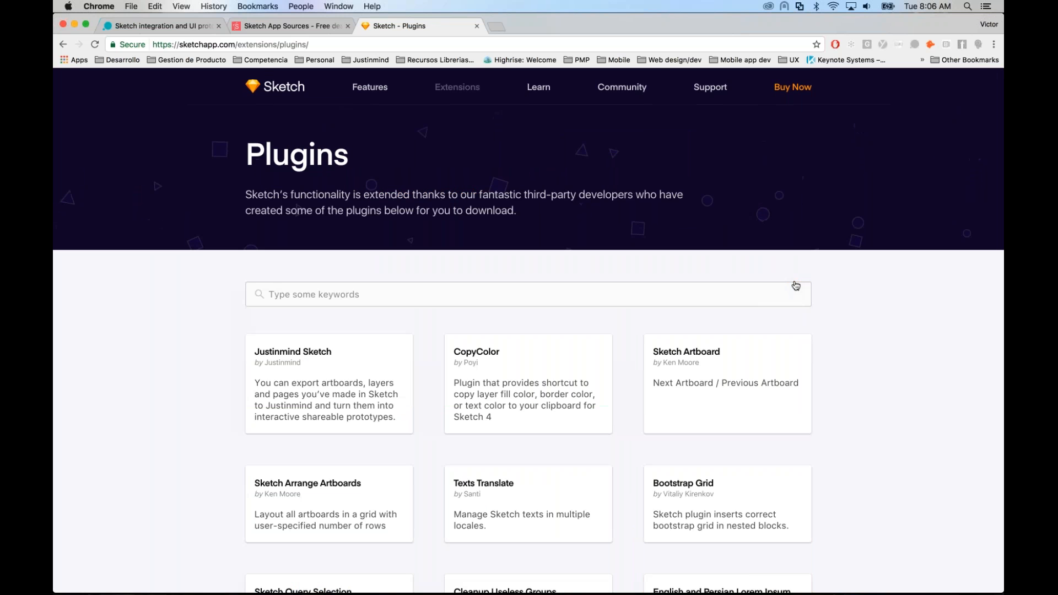
# Step: Open the Justinmind Sketch plugin's GitHub page and read its README down to the Installation and Usage sections
pyautogui.click(316, 375)
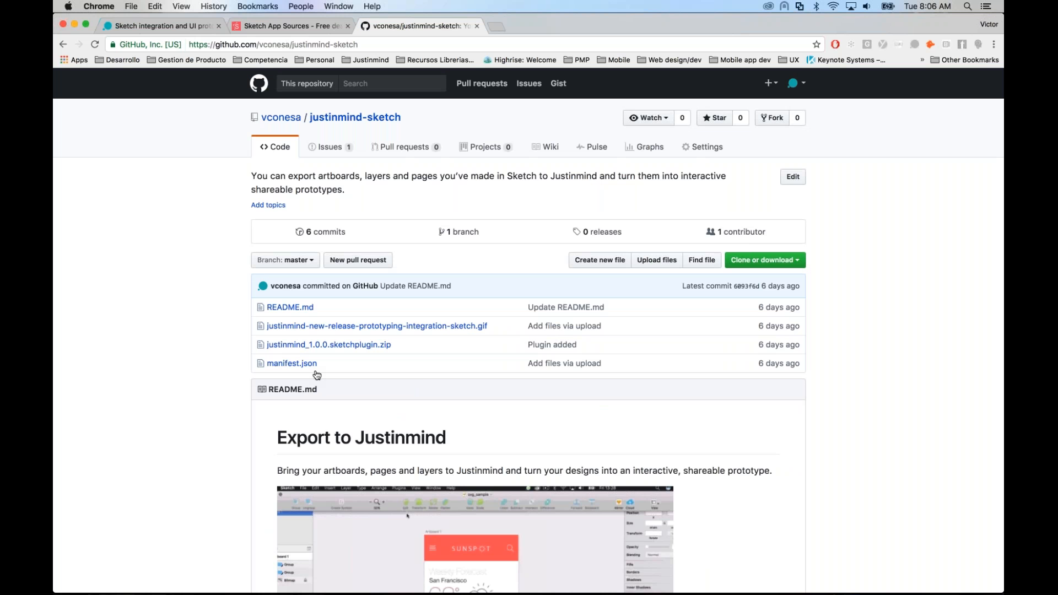
pyautogui.scroll(-5, 529, 330)
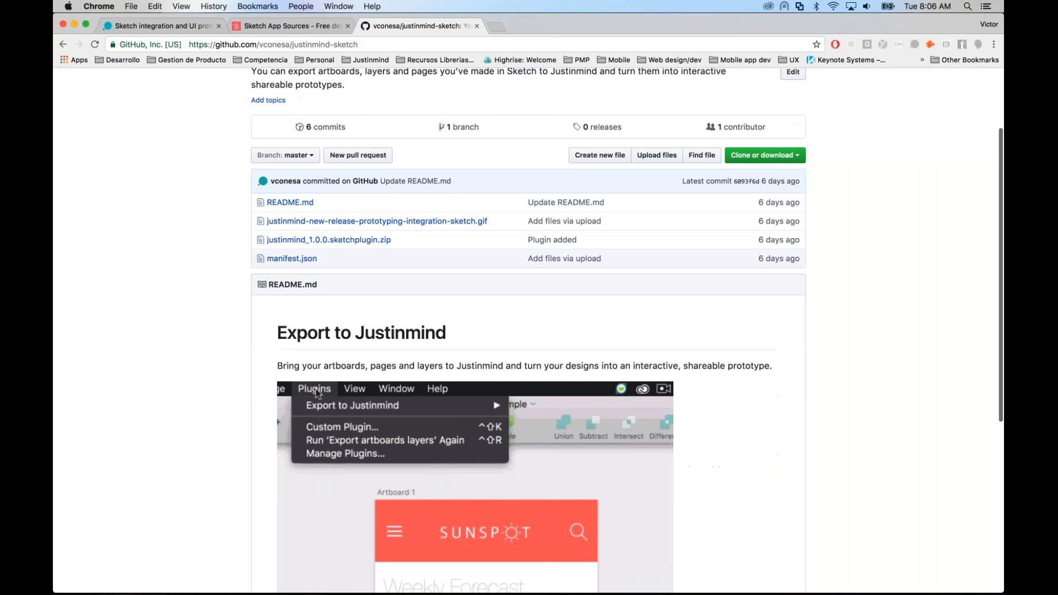
pyautogui.scroll(-10, 529, 331)
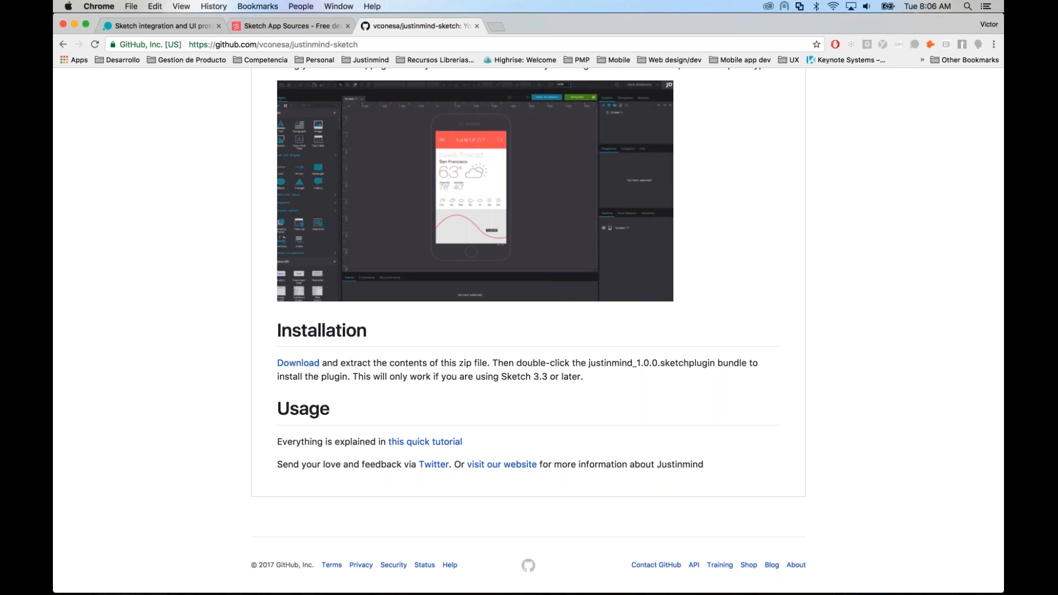
# Step: Switch to the real-estate-app-ui-kit document in Sketch, glancing back once at the Sketch App Sources site in Chrome
pyautogui.moveTo(746, 594)
pyautogui.click(748, 583)
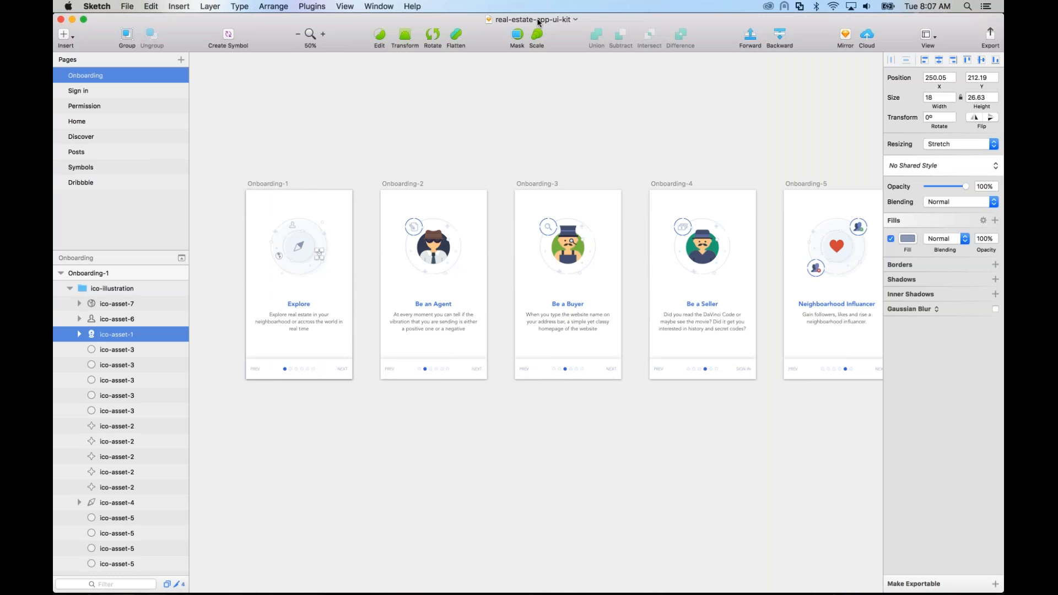
pyautogui.press('super+Tab')
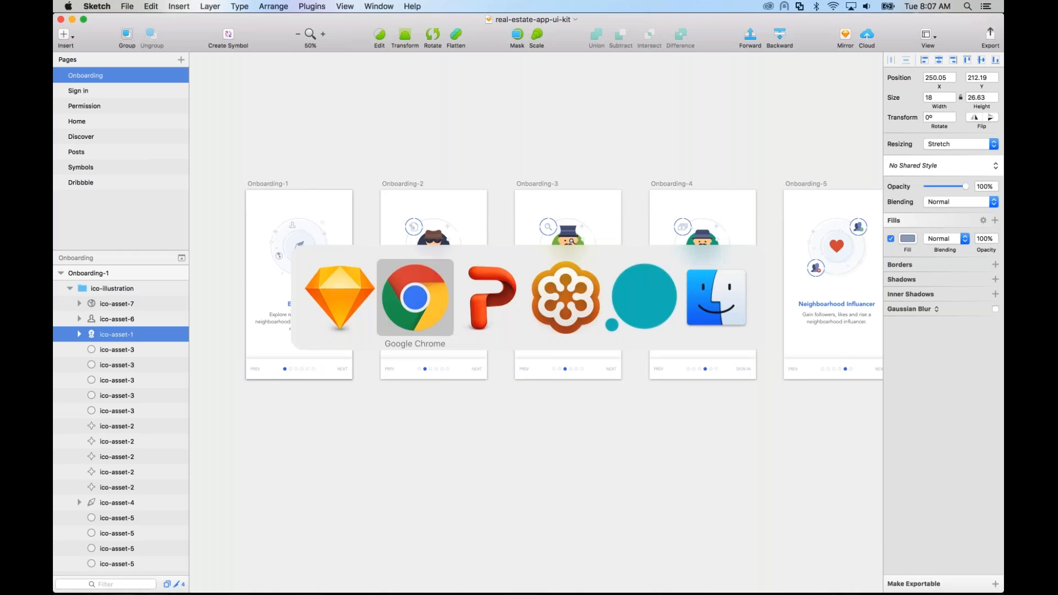
pyautogui.hotkey('ctrl', 'shift', 'Tab')
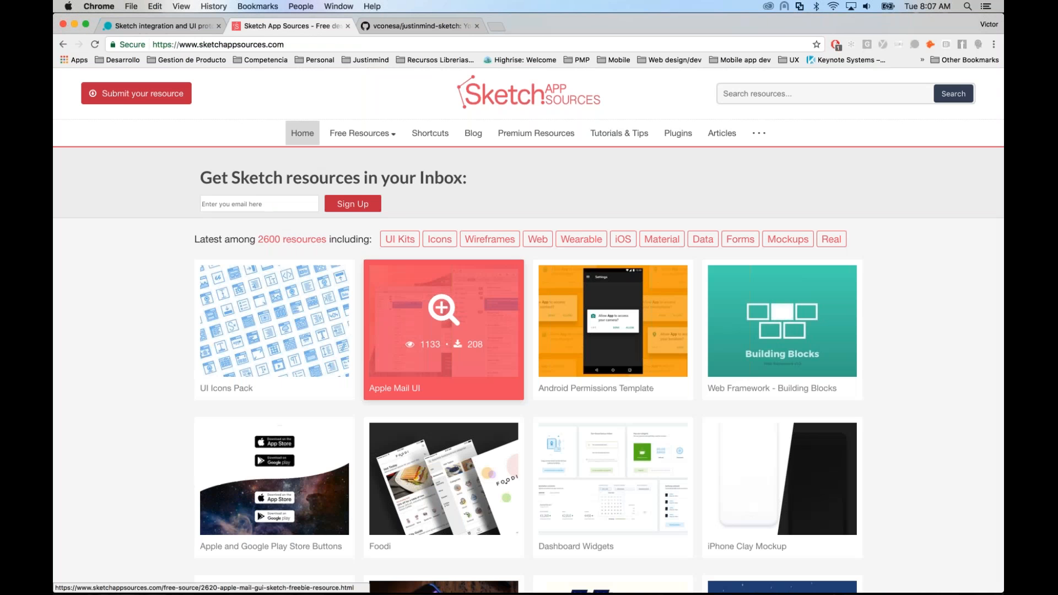
pyautogui.press('super+Tab')
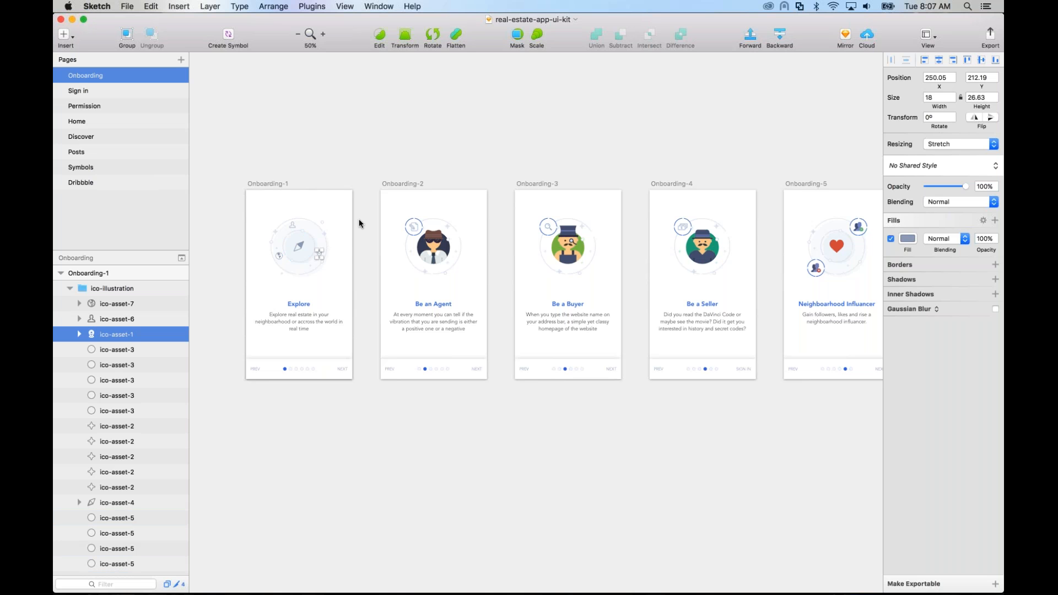
pyautogui.click(335, 108)
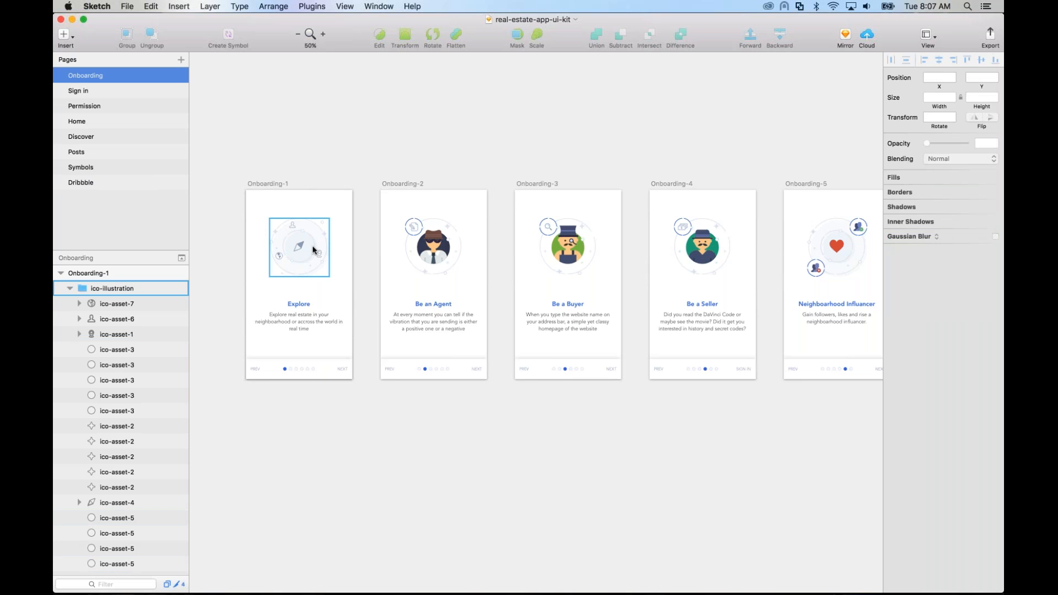
pyautogui.click(315, 7)
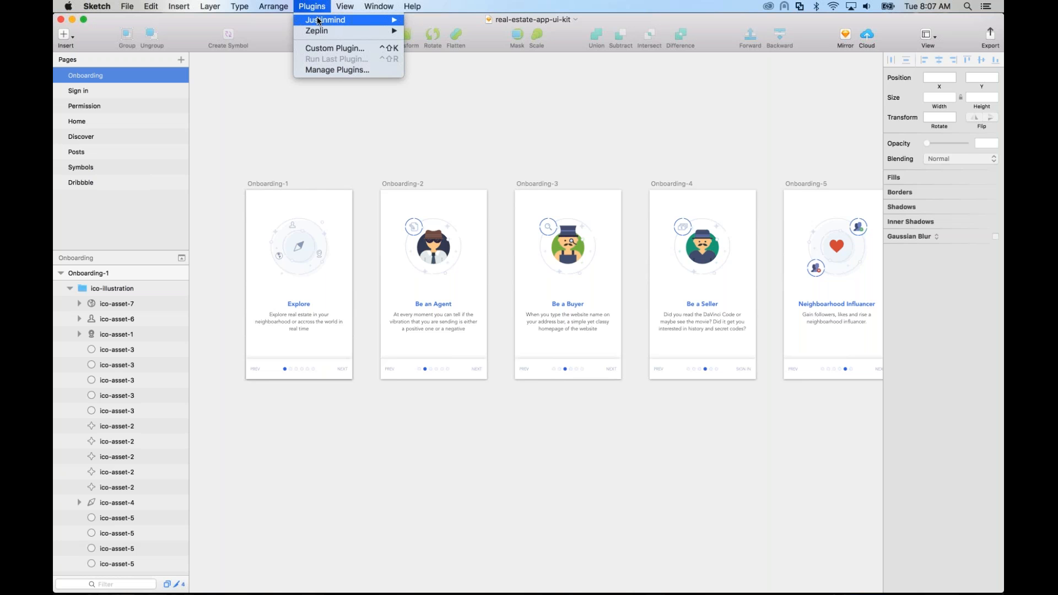
pyautogui.moveTo(318, 21)
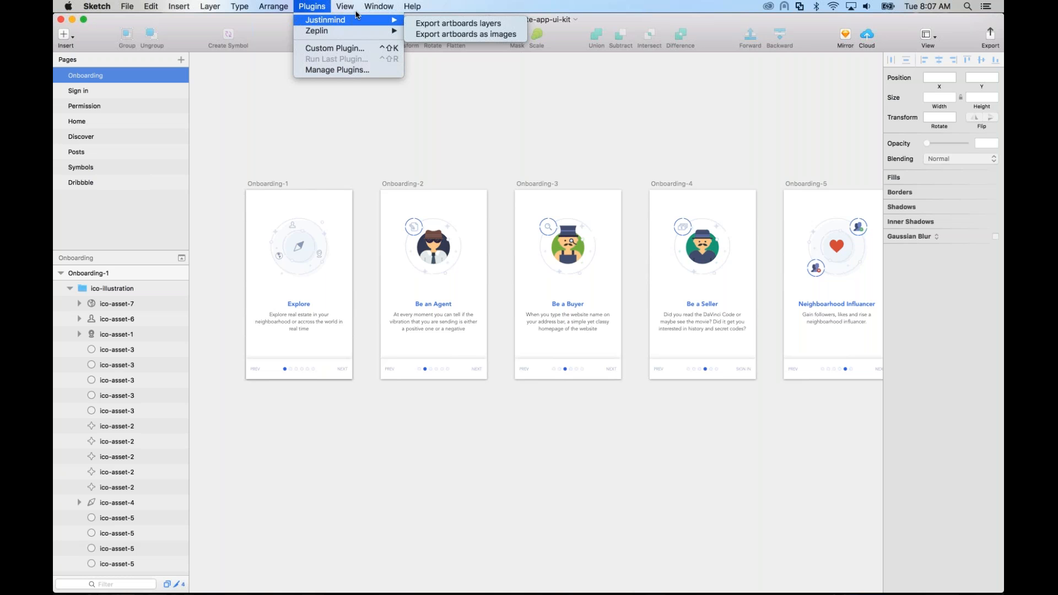
pyautogui.click(417, 25)
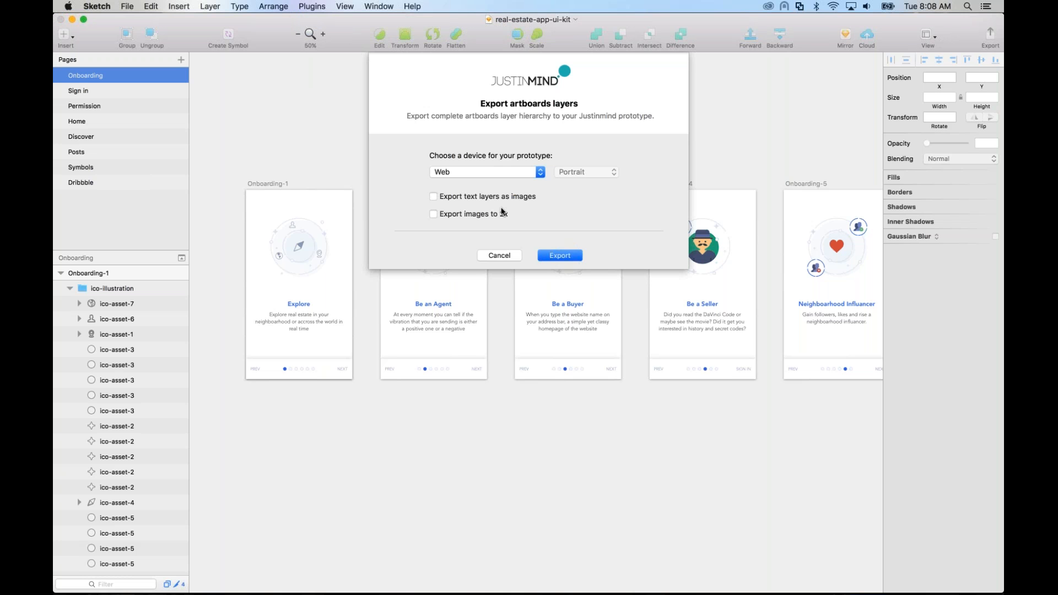
pyautogui.click(504, 174)
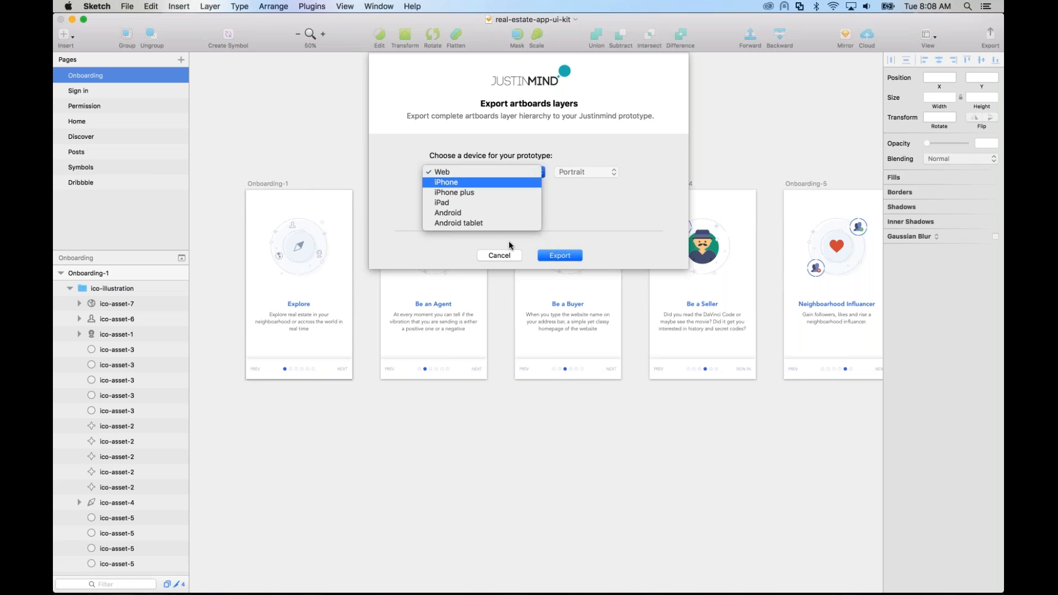
pyautogui.click(508, 255)
pyautogui.click(511, 254)
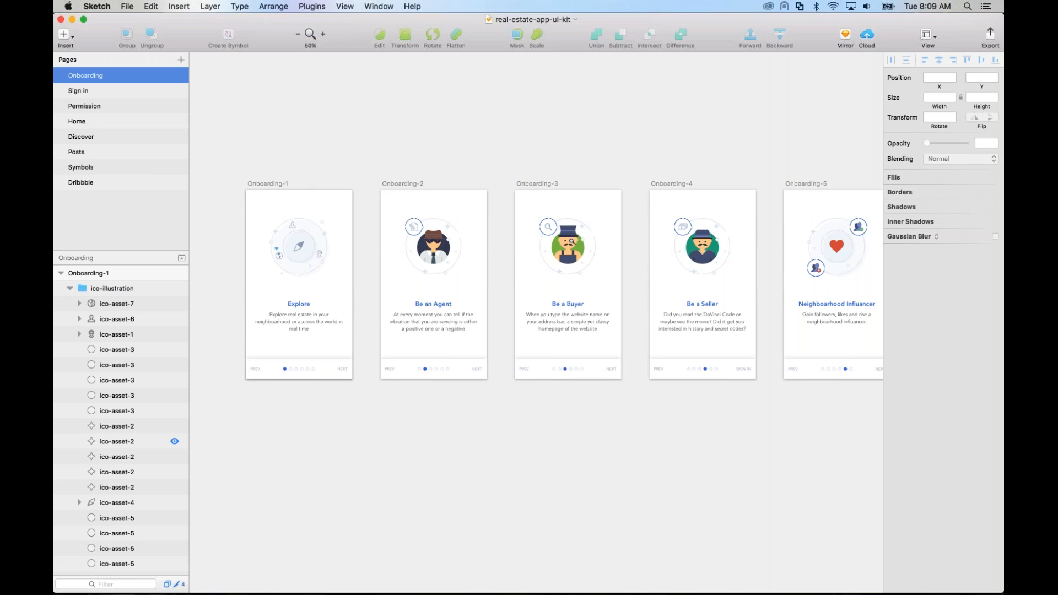
# Step: Export the artboards' layers with the Justinmind plugin, choosing iPhone in portrait as the prototype device
pyautogui.click(338, 243)
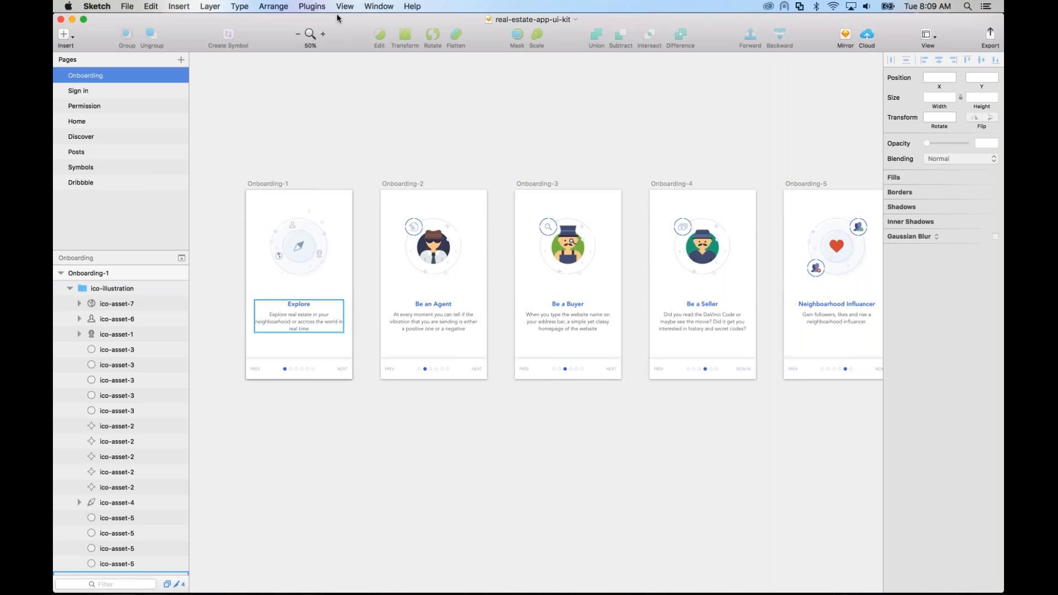
pyautogui.click(320, 7)
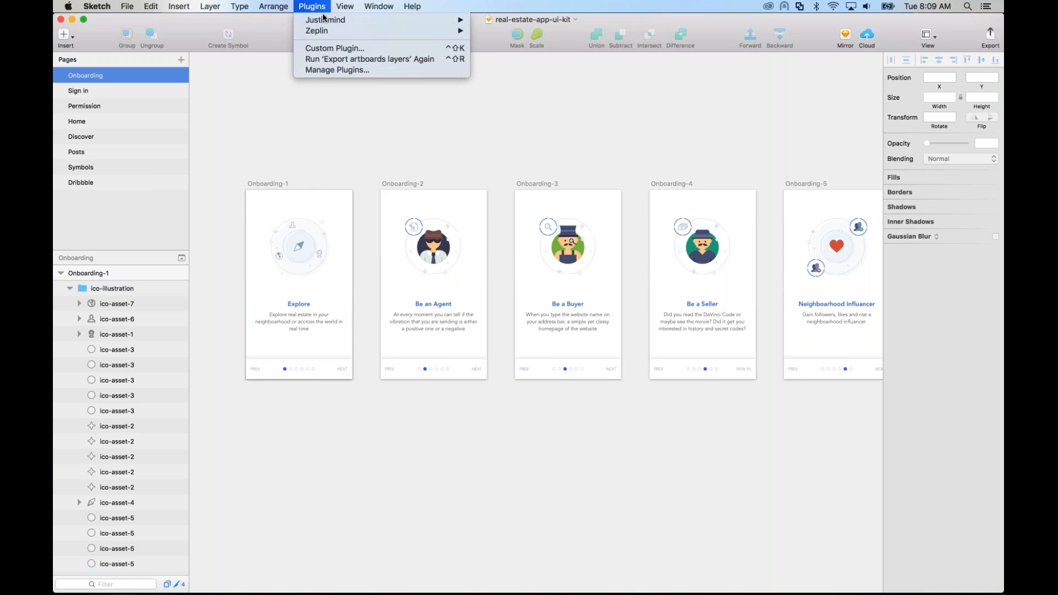
pyautogui.moveTo(461, 21)
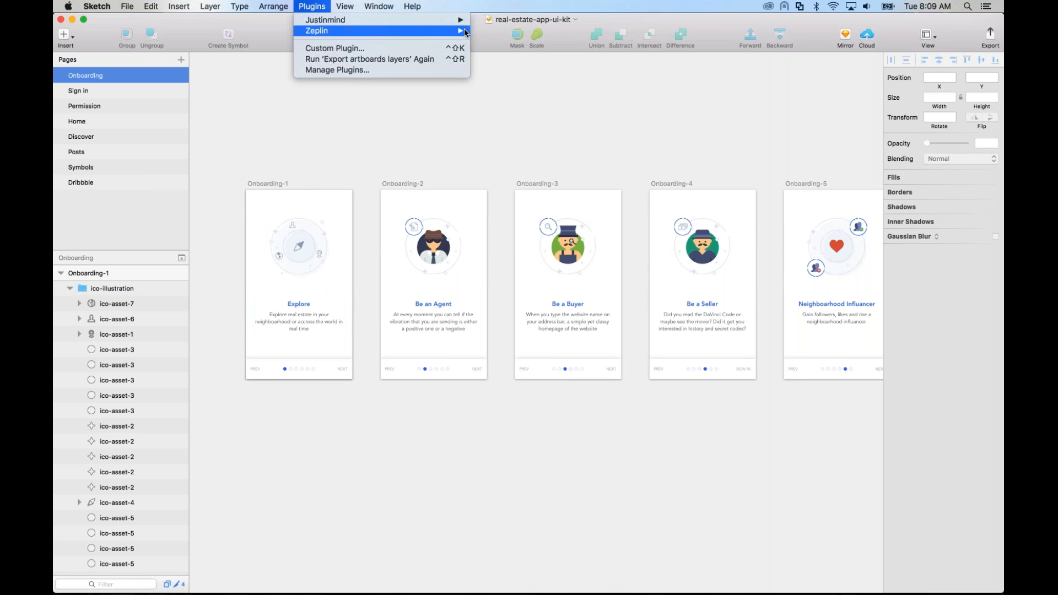
pyautogui.click(493, 20)
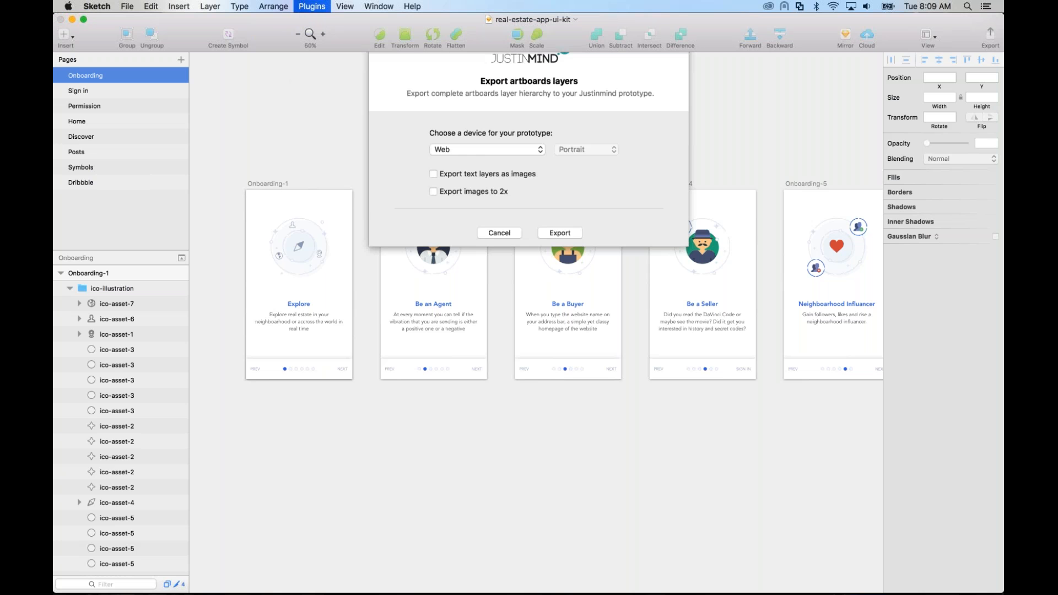
pyautogui.click(485, 172)
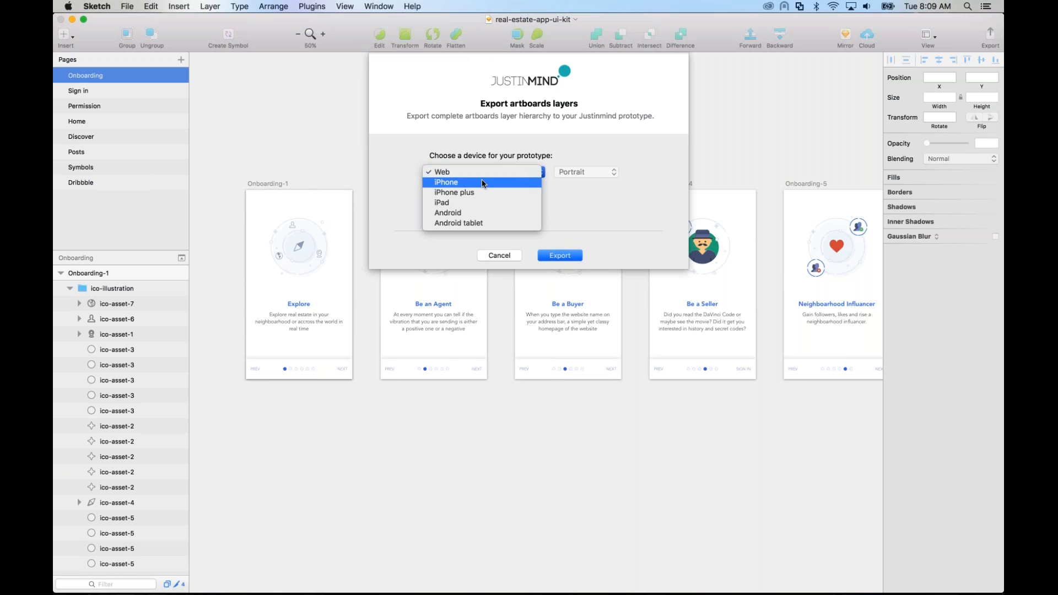
pyautogui.click(482, 182)
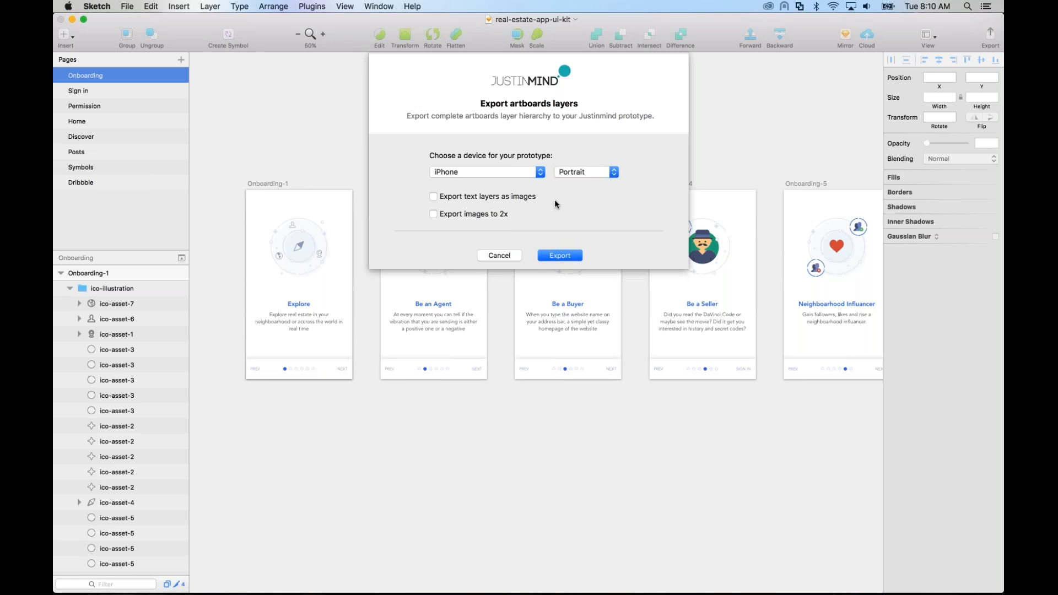
pyautogui.click(555, 257)
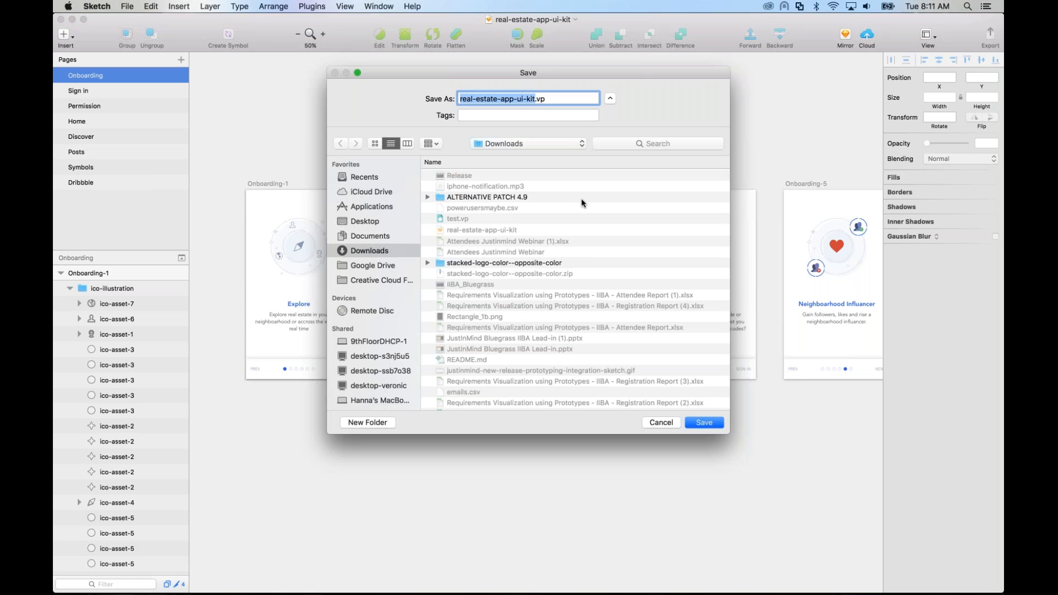
# Step: Save the export as real-estate-app-ui-kit4.vp in Downloads, replacing the existing file, and dismiss the export message
pyautogui.click(535, 99)
pyautogui.write('4')
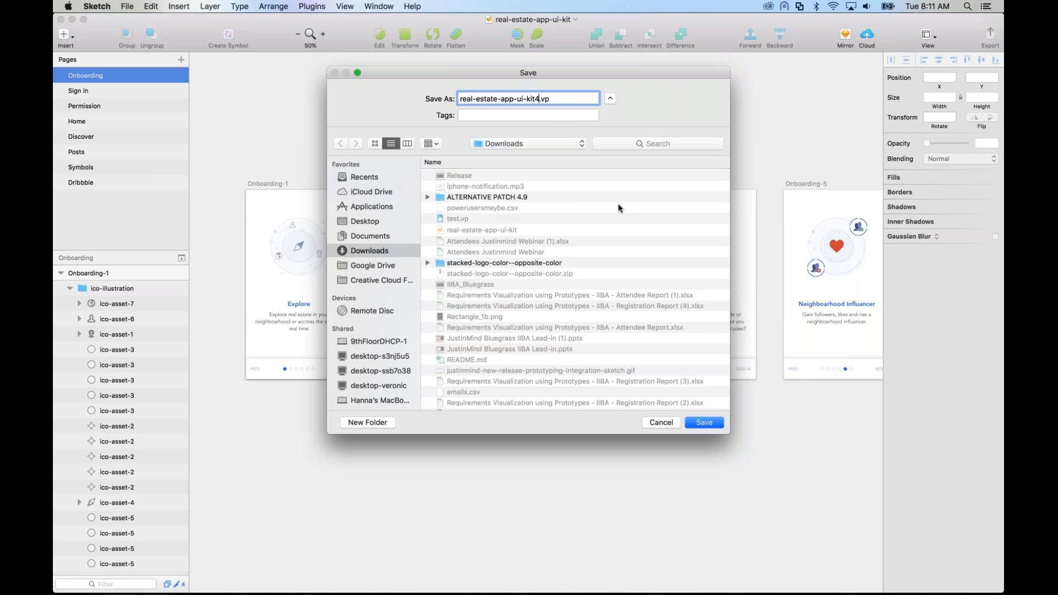
pyautogui.click(698, 422)
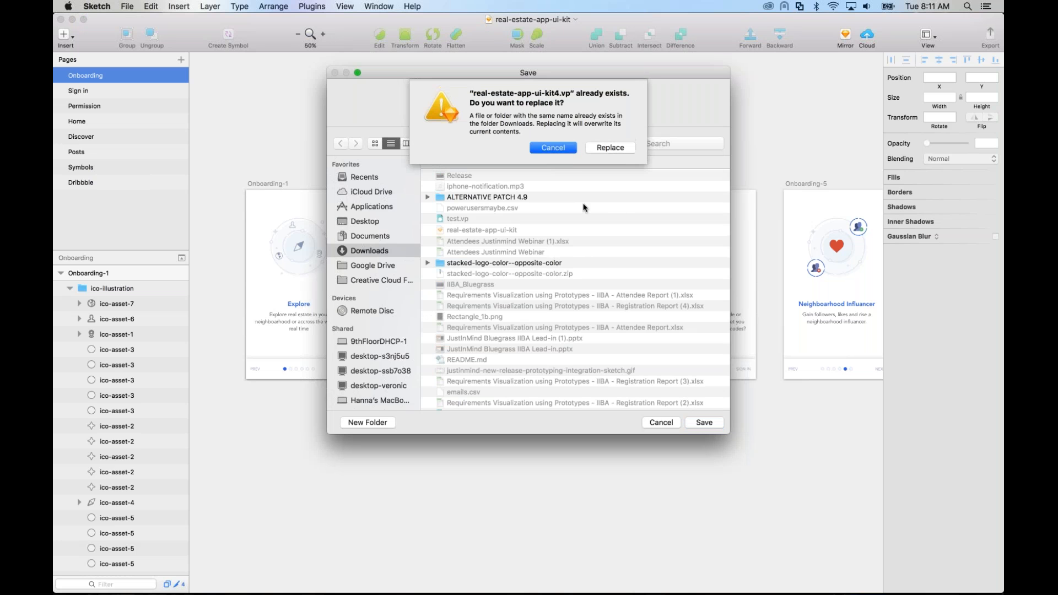
pyautogui.click(599, 148)
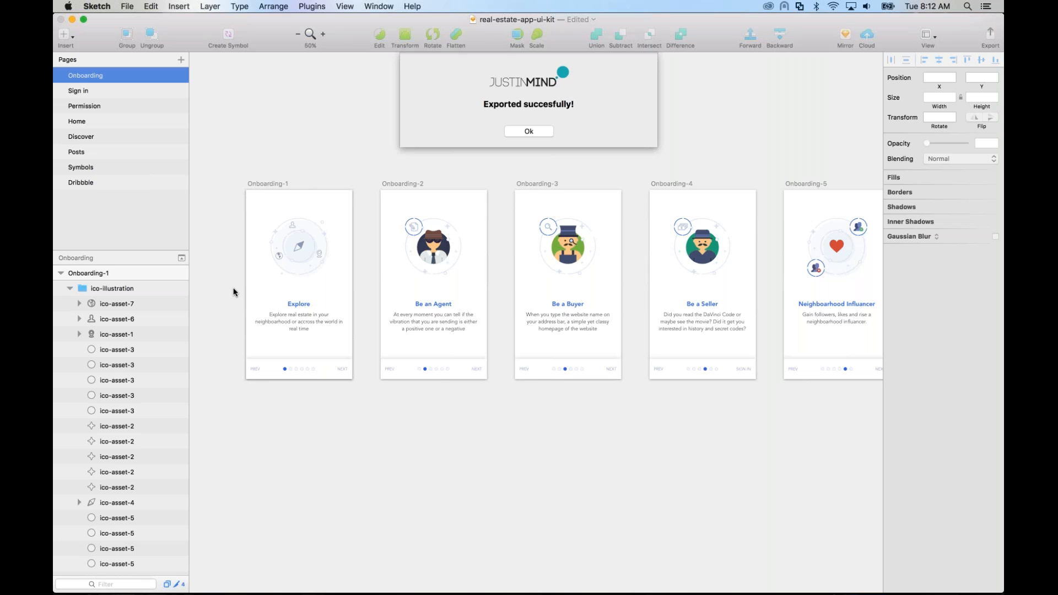
pyautogui.click(530, 131)
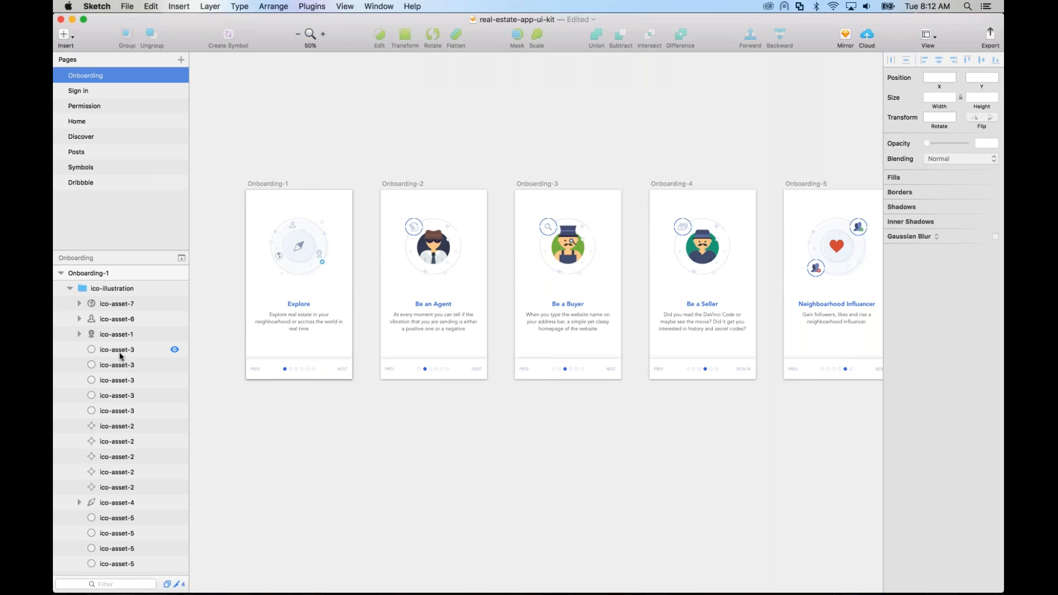
# Step: Expand the ico-asset-1 layer in the Onboarding-1 artboard to examine the paths it contains
pyautogui.click(113, 334)
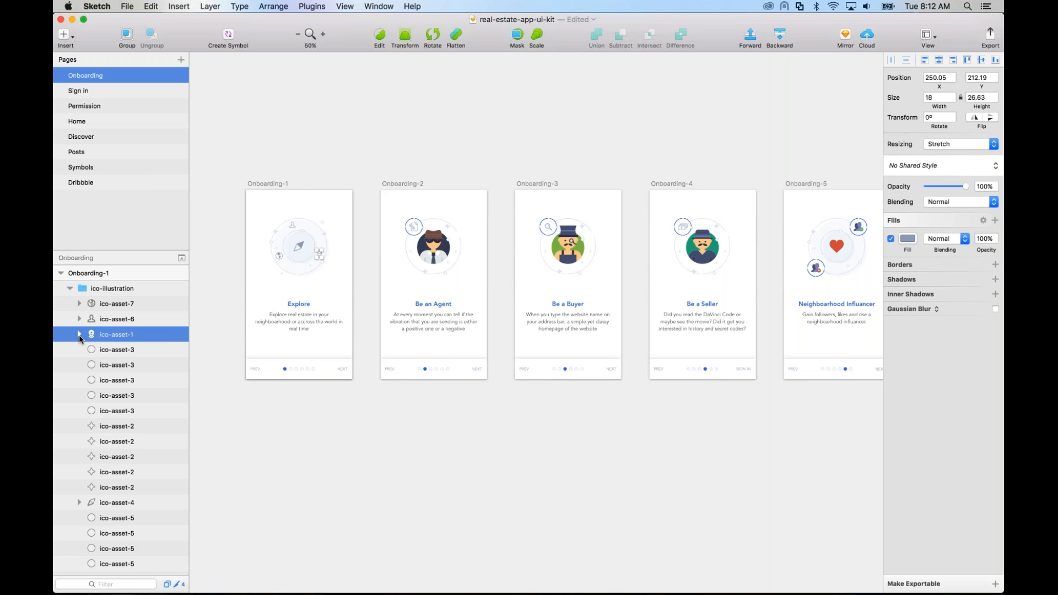
pyautogui.click(78, 334)
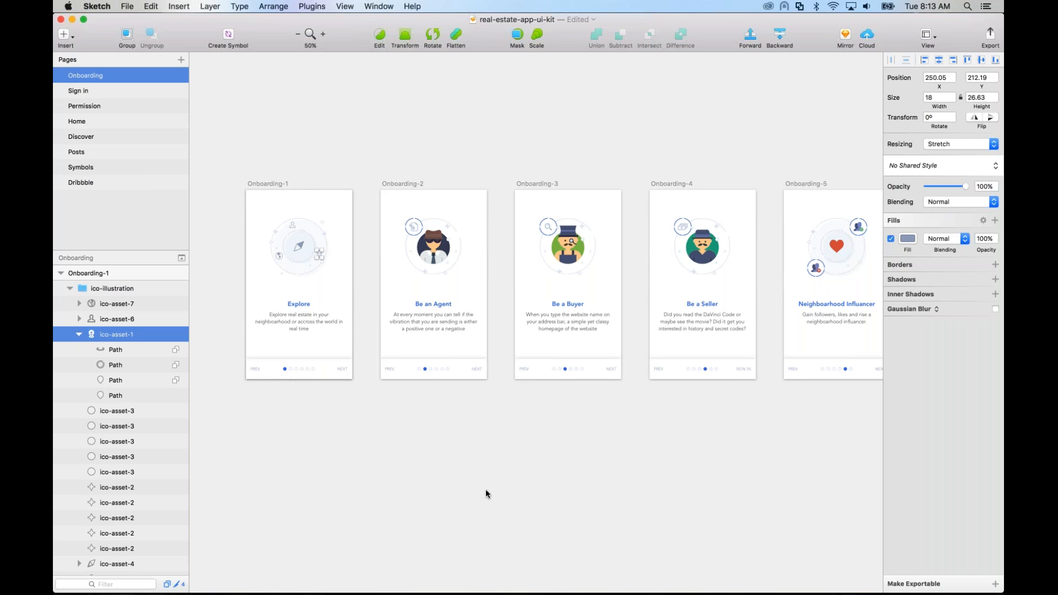
# Step: Switch to Finder and open real-estate-app-ui-kit4.vp from the Downloads folder in Justinmind
pyautogui.moveTo(482, 592)
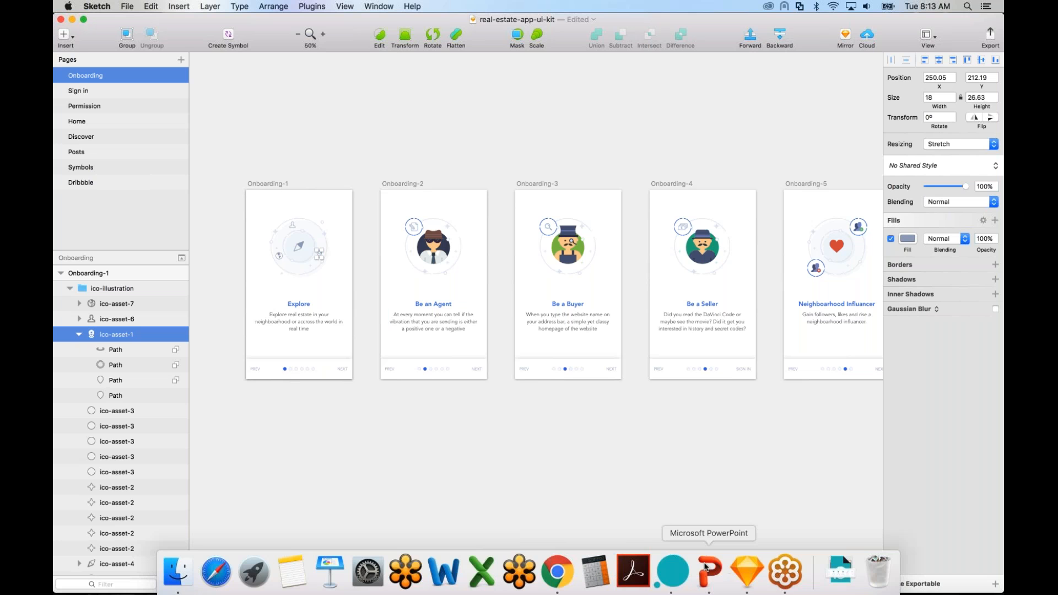
pyautogui.click(177, 573)
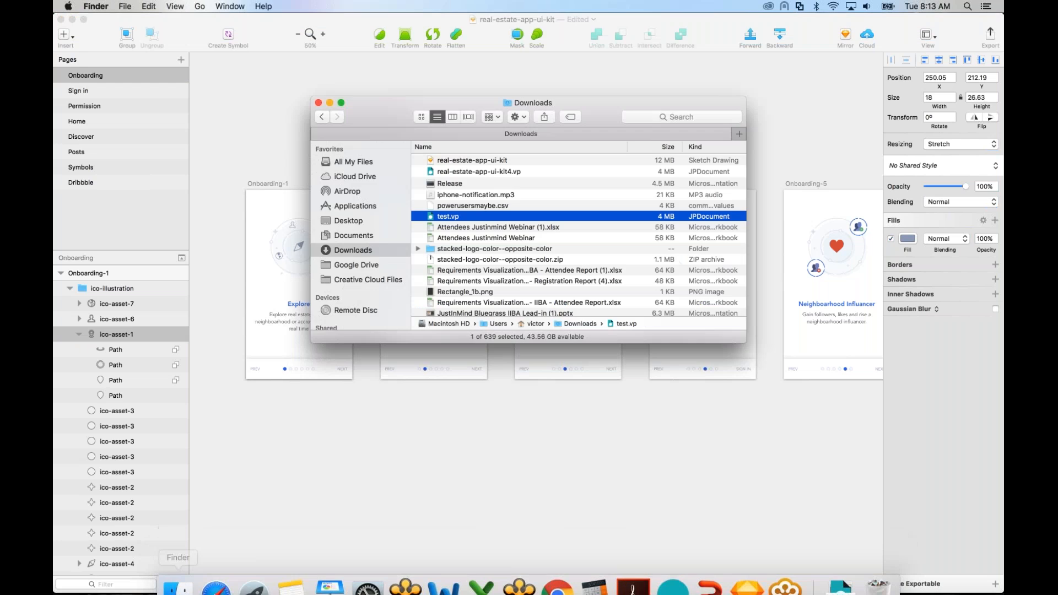
pyautogui.click(481, 174)
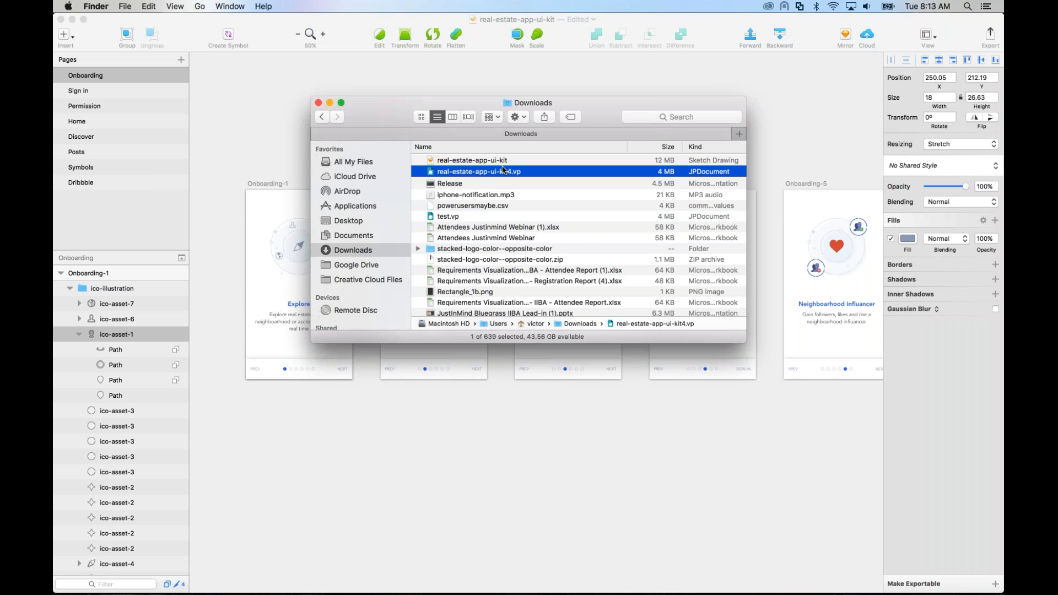
pyautogui.doubleClick(477, 173)
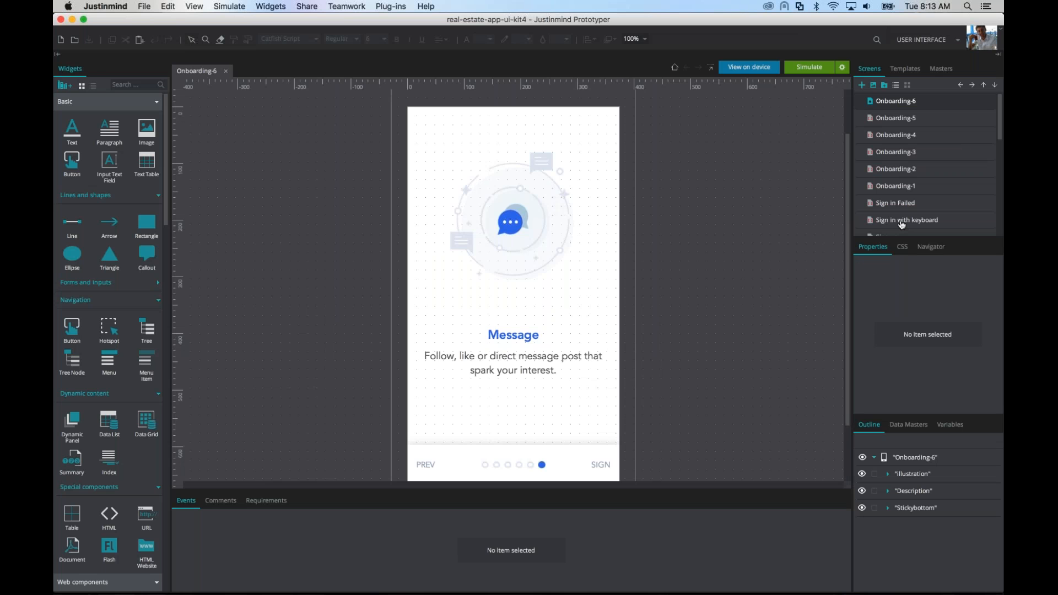
# Step: Dock the Properties palette group together with the Screens palette and bring the Screens list to the front
pyautogui.moveTo(959, 248); pyautogui.dragTo(965, 67)
pyautogui.click(870, 69)
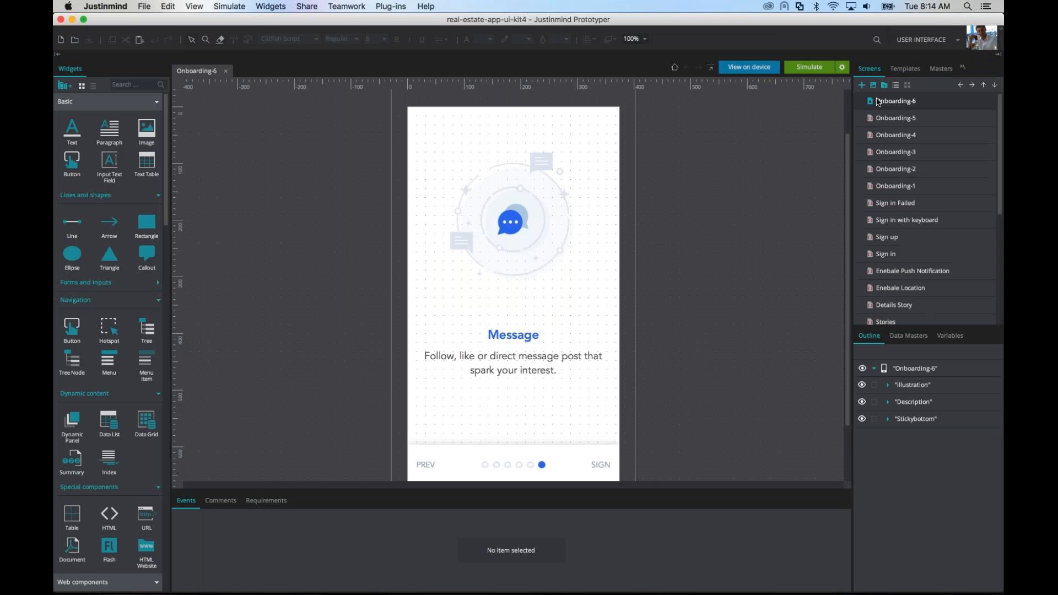
# Step: Dock the Outline, Data Masters and Variables palette group together with the Screens palette and bring the Screens list to the front
pyautogui.click(951, 336)
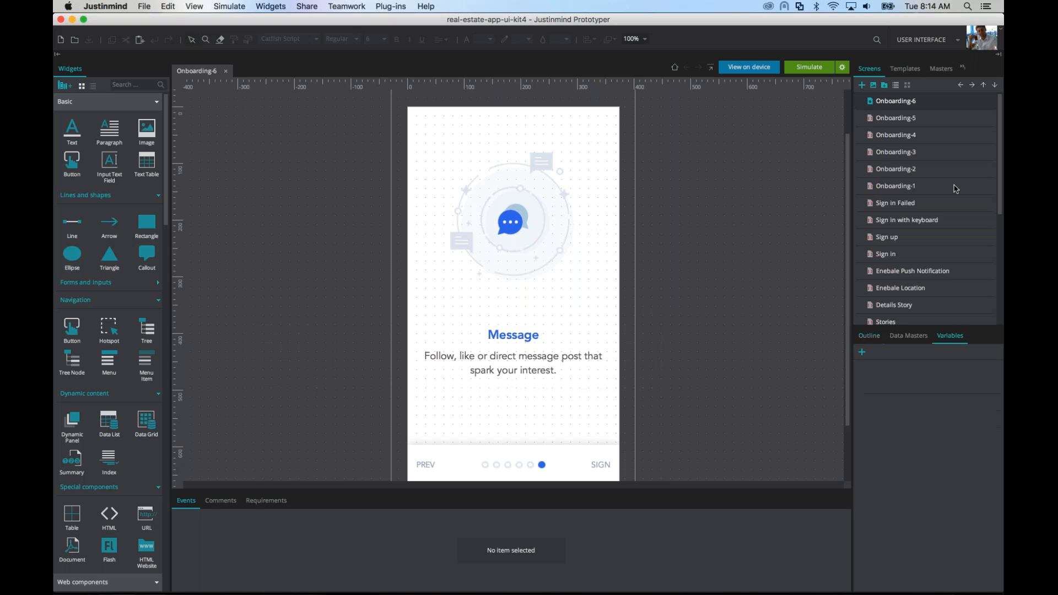
pyautogui.moveTo(954, 186); pyautogui.dragTo(965, 65)
pyautogui.moveTo(949, 338); pyautogui.dragTo(870, 72)
pyautogui.click(870, 73)
pyautogui.click(976, 68)
pyautogui.click(956, 82)
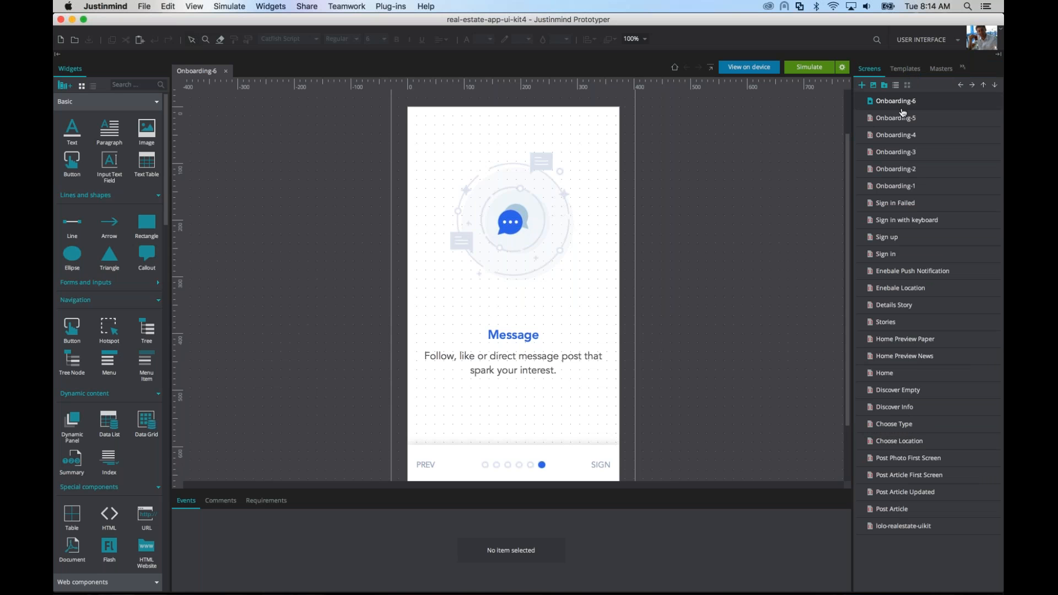
# Step: Open the Onboarding-1, Onboarding-2 and Onboarding-3 screens for editing
pyautogui.doubleClick(897, 188)
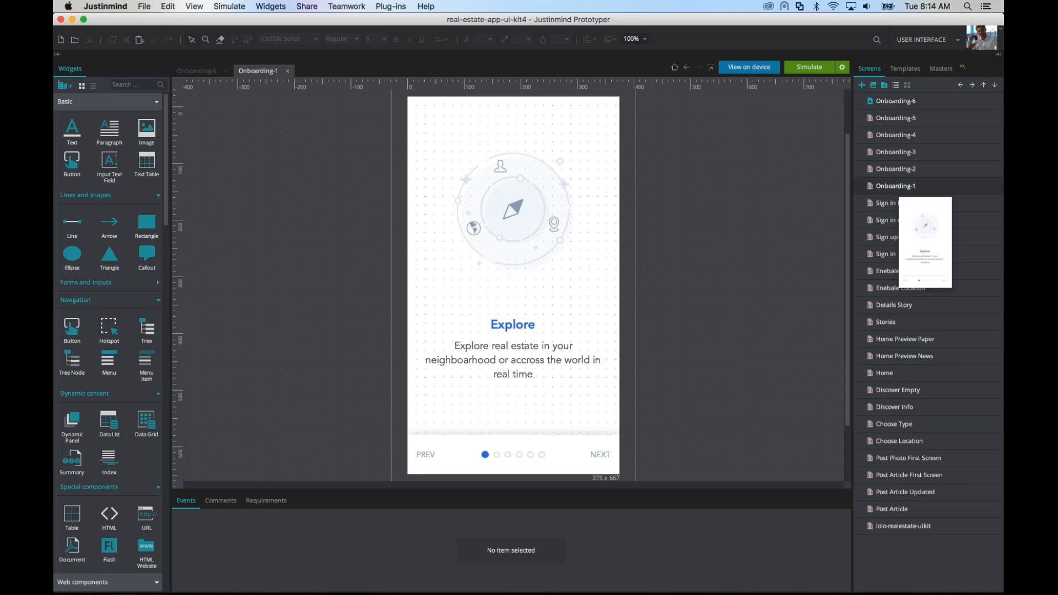
pyautogui.doubleClick(897, 168)
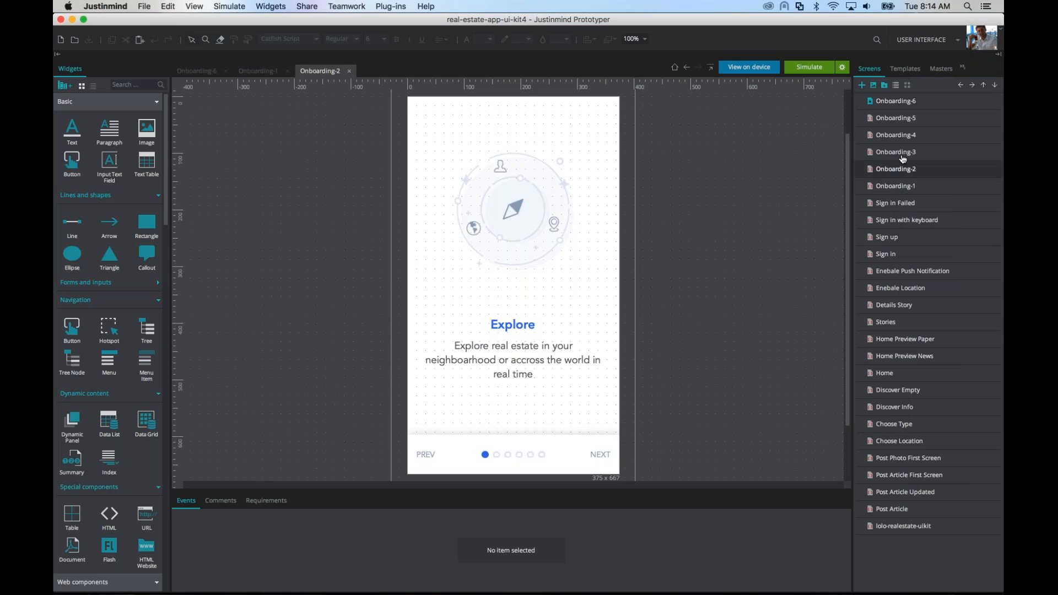
pyautogui.doubleClick(901, 153)
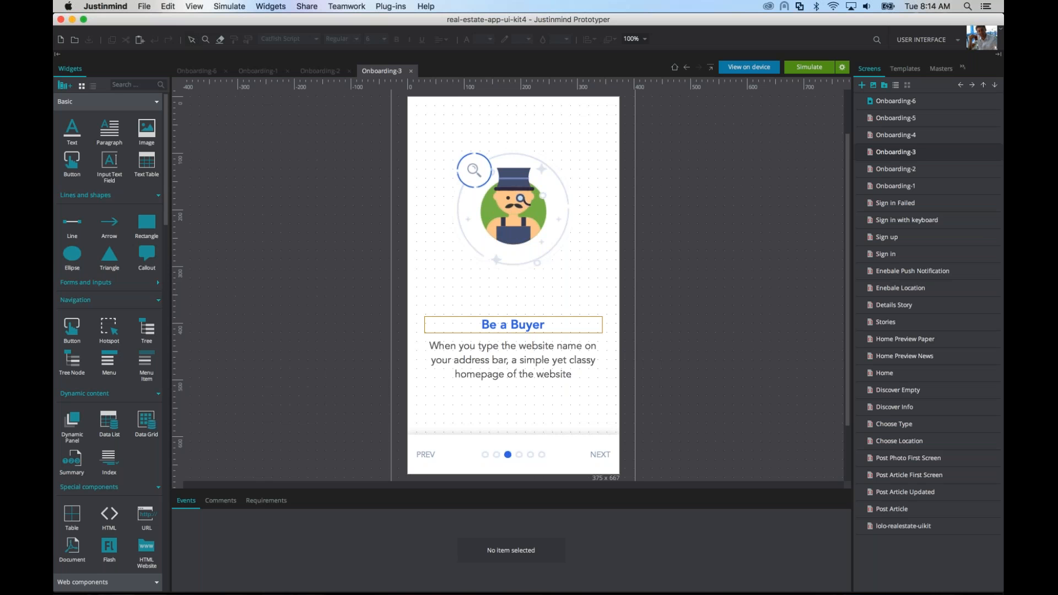
# Step: Insert the text "saddsf" before "Buyer" in the Onboarding-3 heading
pyautogui.click(540, 328)
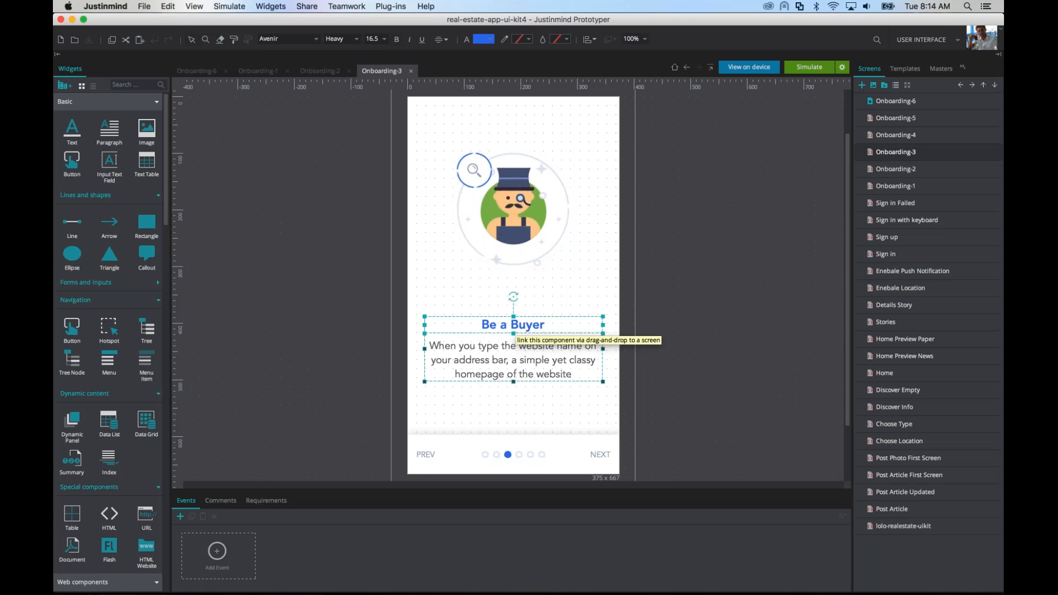
pyautogui.doubleClick(513, 328)
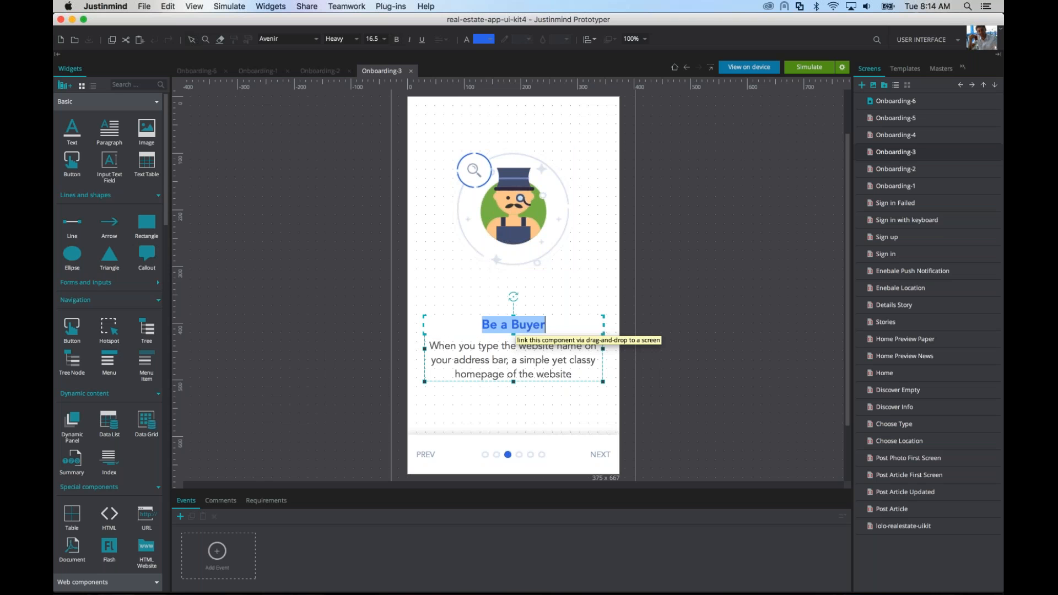
pyautogui.click(512, 325)
pyautogui.write('saddsf')
pyautogui.press('Escape')
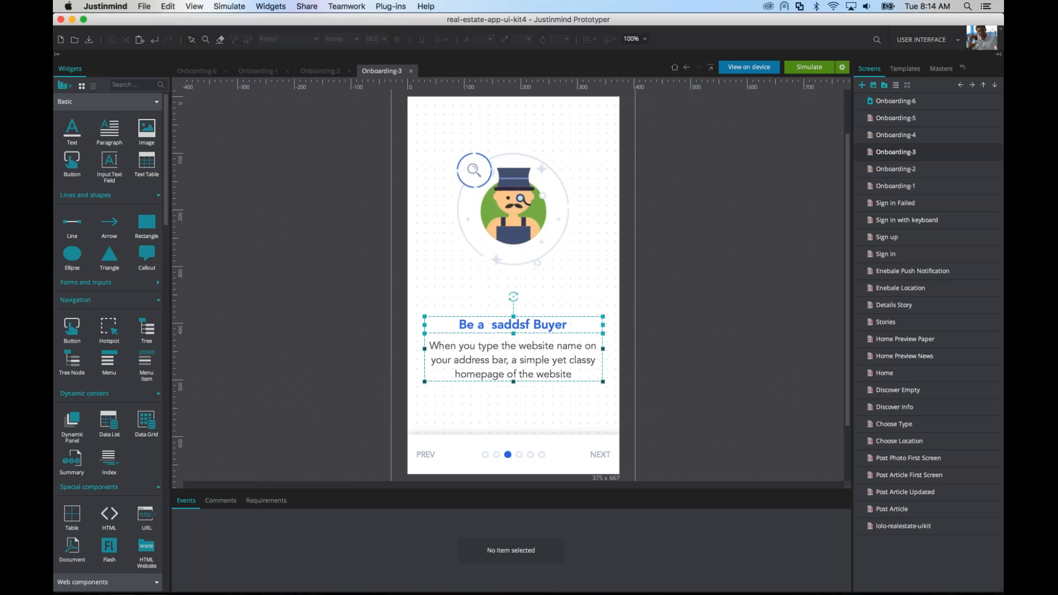
# Step: Change the Onboarding-3 heading's text color to the lighter blue #699CFC
pyautogui.doubleClick(552, 325)
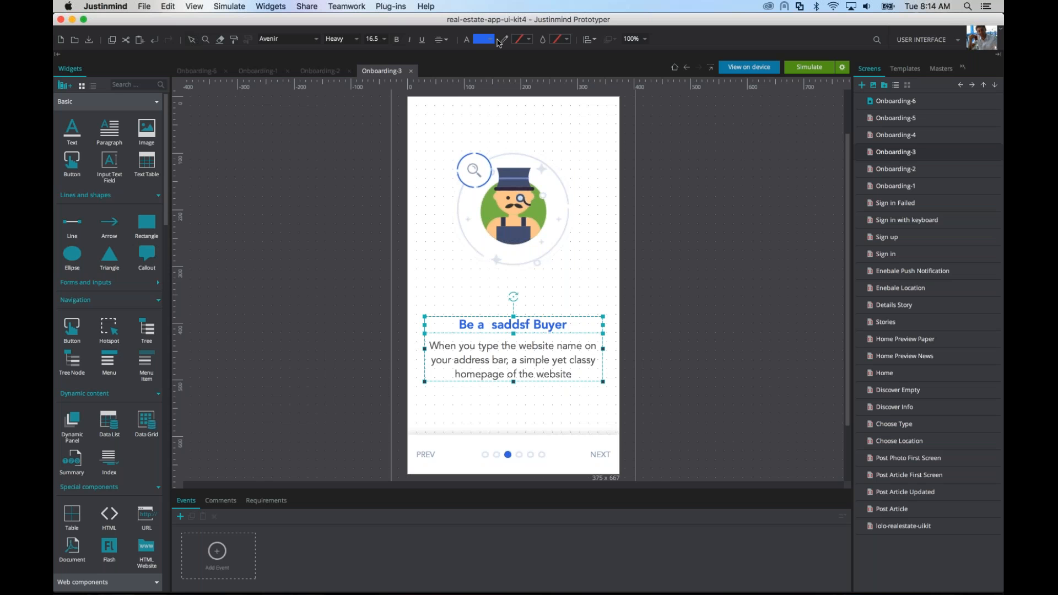
pyautogui.click(488, 41)
pyautogui.click(527, 119)
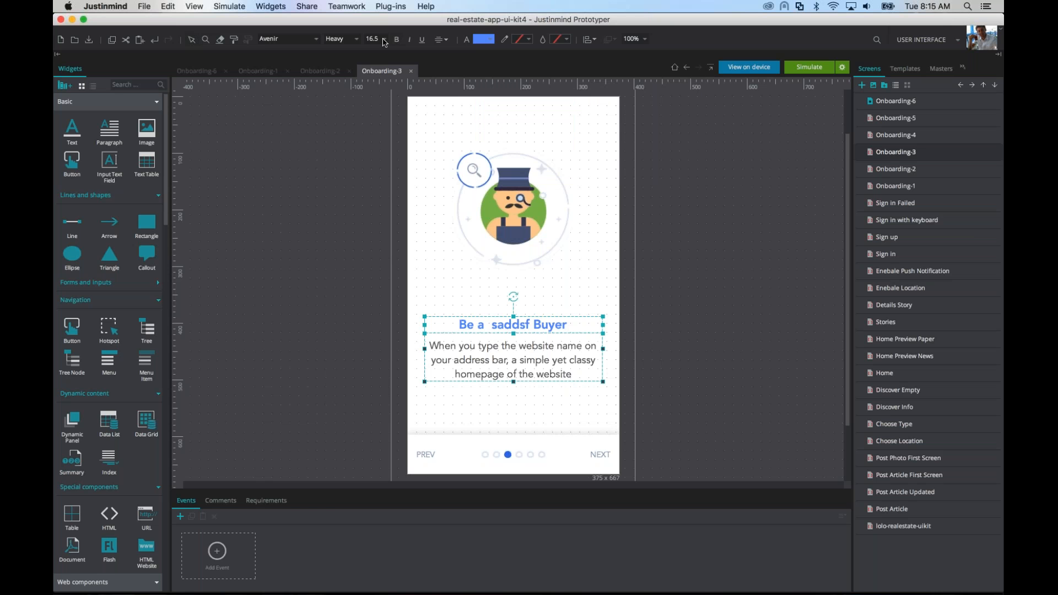
# Step: Bring the CSS palette to the front and examine the CSS of the heading, the illustration group and the icon inside it
pyautogui.click(964, 68)
pyautogui.click(932, 94)
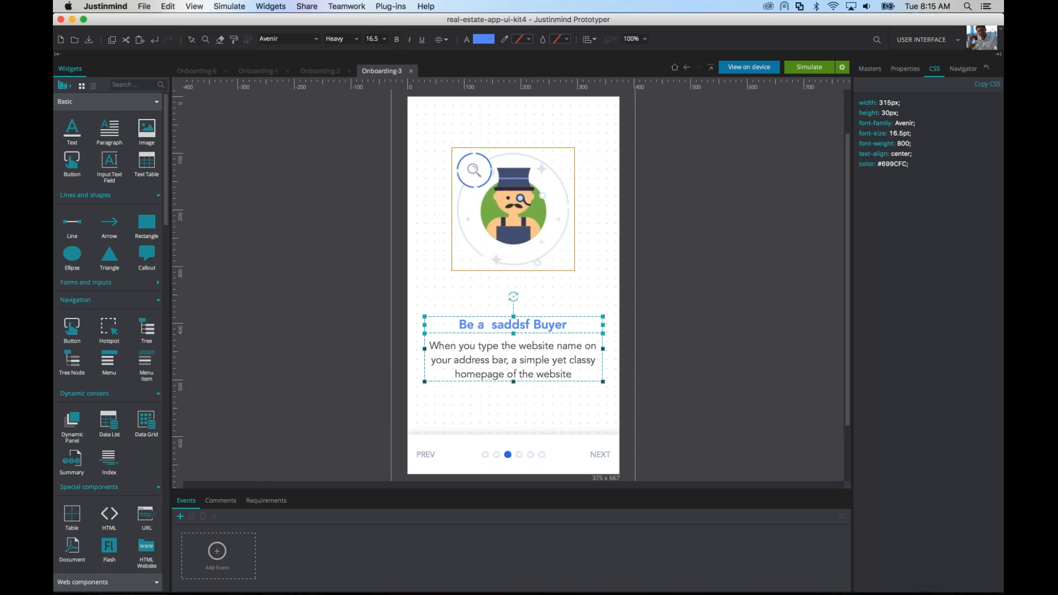
pyautogui.click(566, 241)
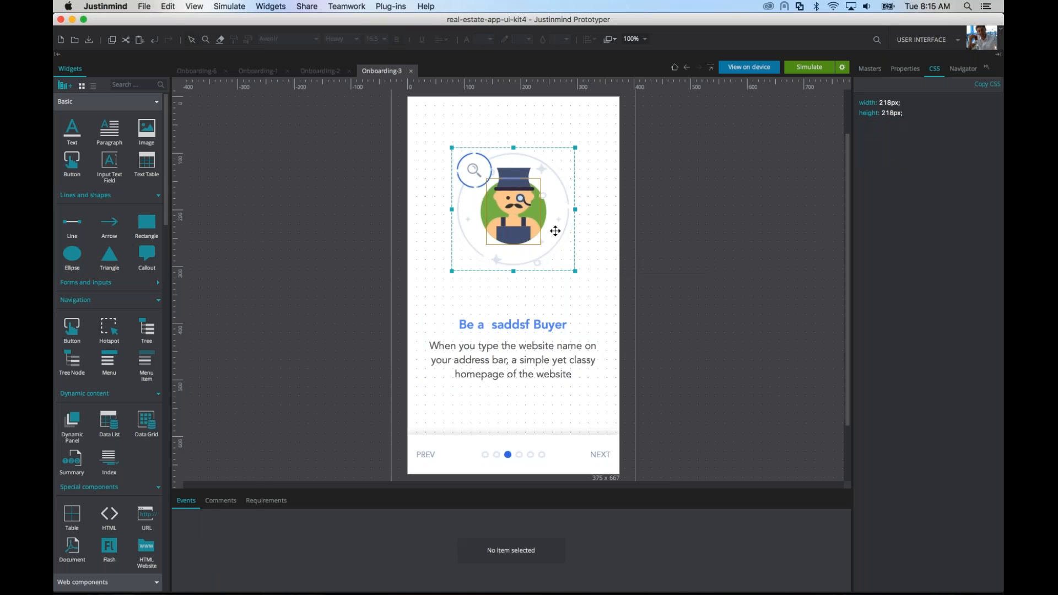
pyautogui.keyDown('shift'); pyautogui.click(538, 227); pyautogui.keyUp('shift')
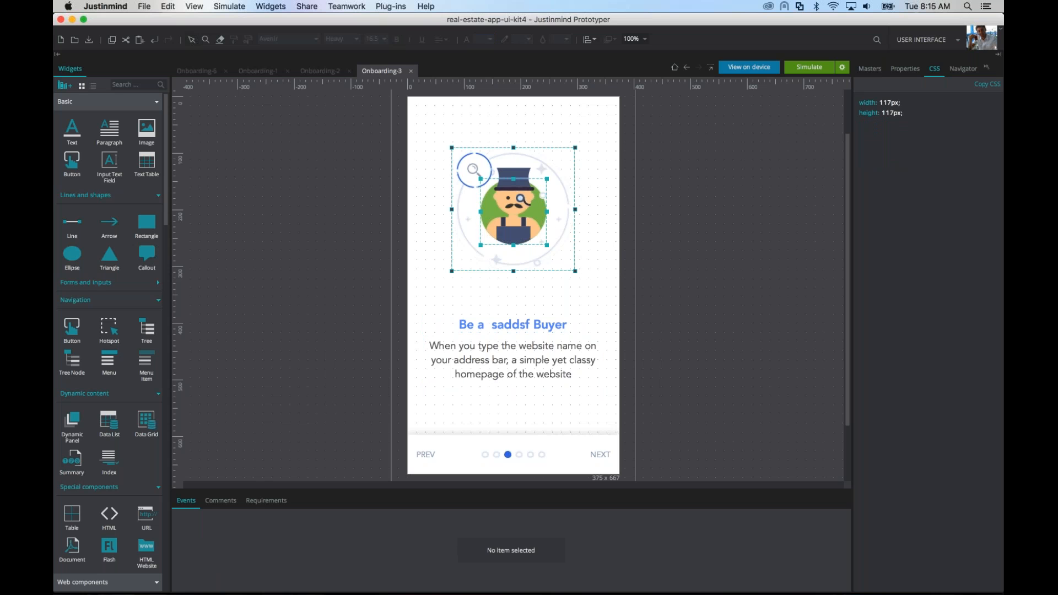
# Step: Enlarge the whole Onboarding-3 illustration group to about 329 × 318 px, extending it toward the screen's upper corner and side edges
pyautogui.click(588, 260)
pyautogui.click(563, 258)
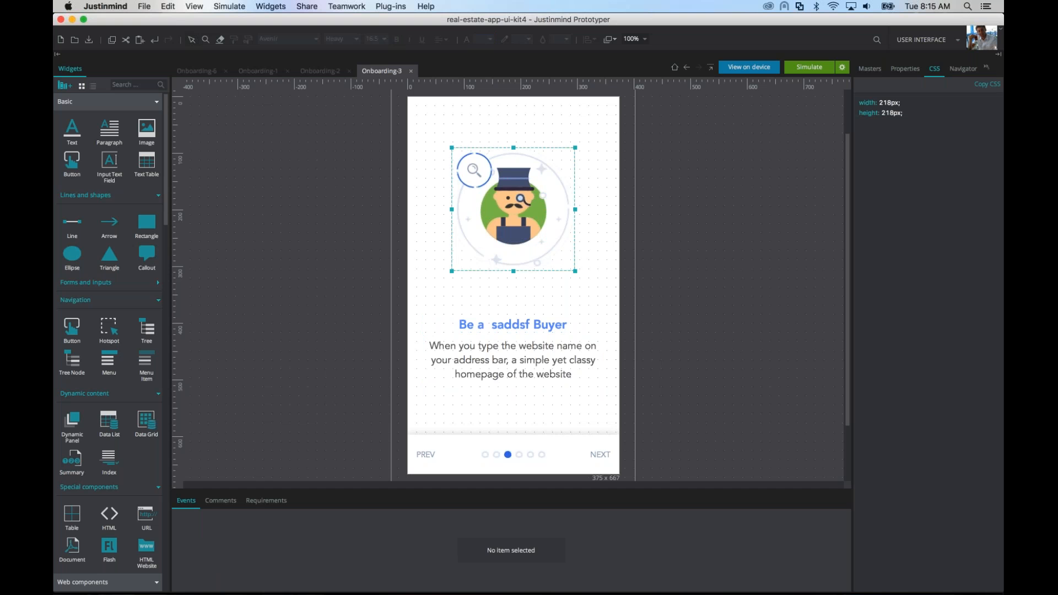
pyautogui.moveTo(563, 257); pyautogui.dragTo(520, 210)
pyautogui.moveTo(554, 242); pyautogui.dragTo(605, 288)
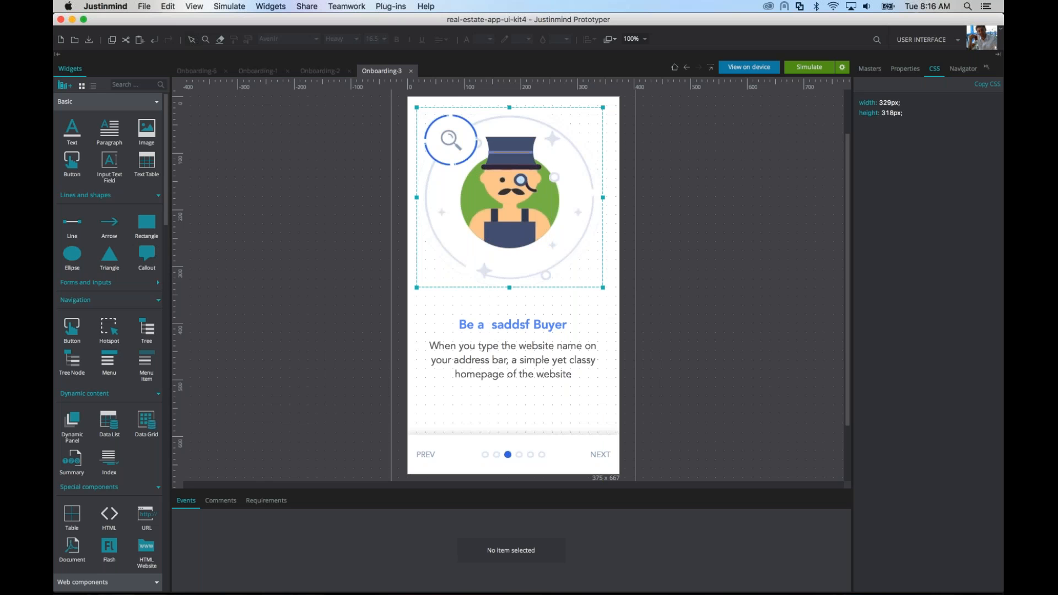
# Step: Move the Outline palette into the palette group that holds Widgets
pyautogui.click(905, 68)
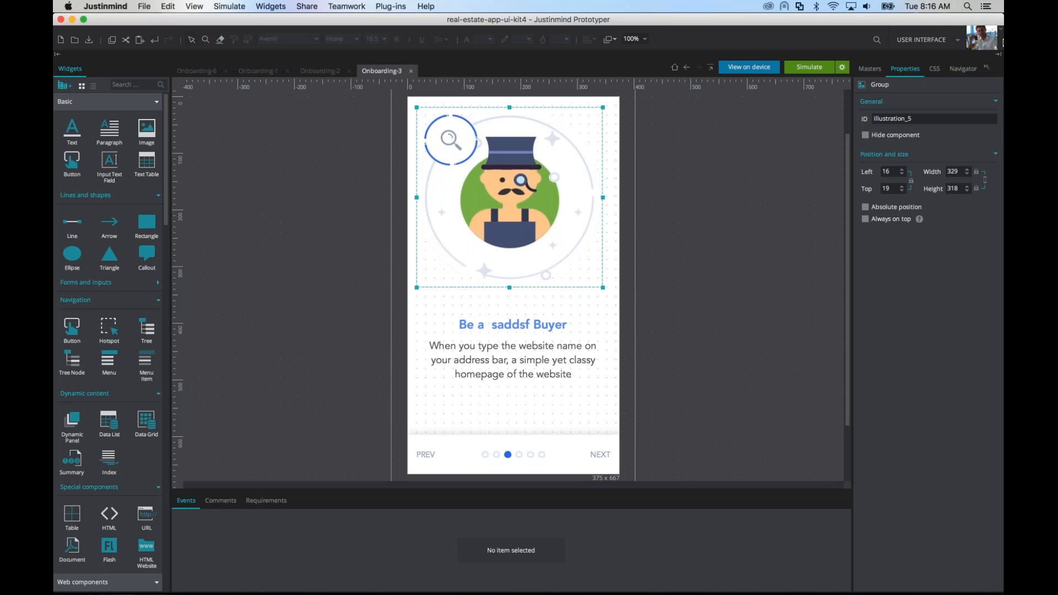
pyautogui.click(986, 69)
pyautogui.click(945, 111)
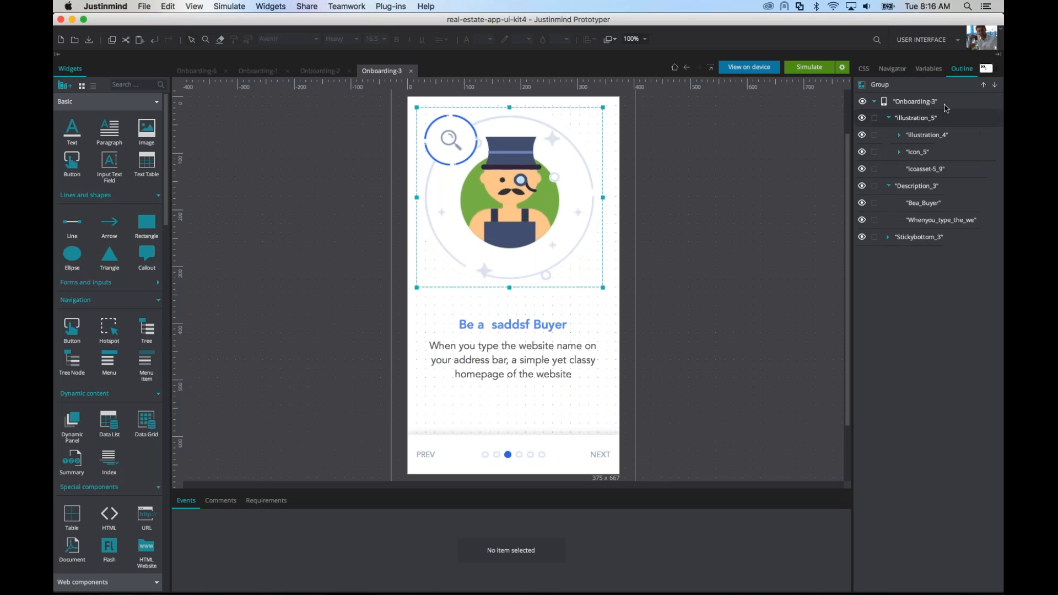
pyautogui.moveTo(446, 105); pyautogui.dragTo(141, 68)
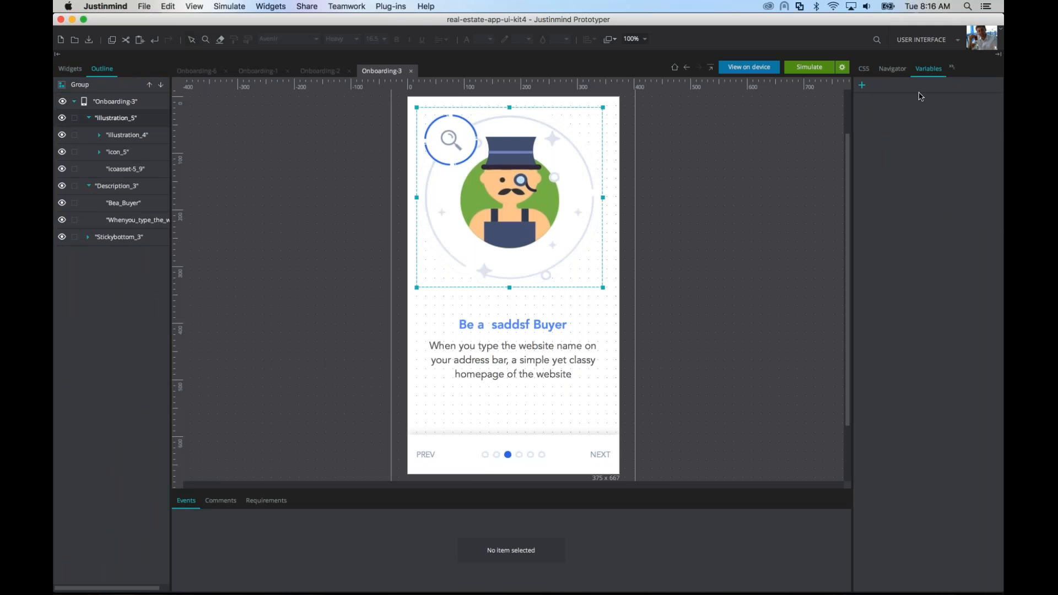
# Step: Dock the Events, Comments and Requirements palette group together with the Properties palette and bring Properties to the front
pyautogui.click(952, 68)
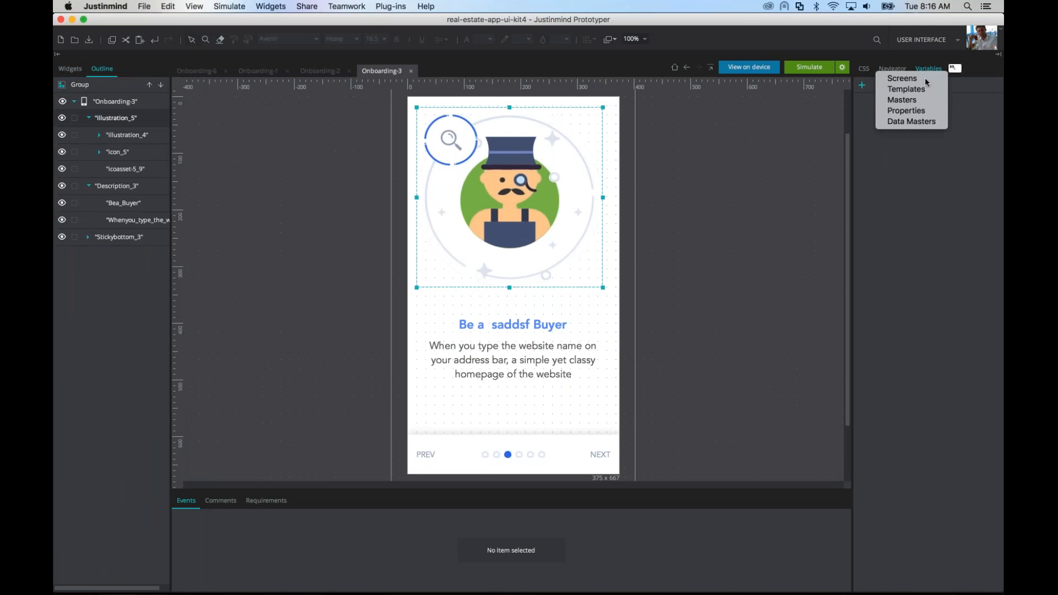
pyautogui.click(917, 112)
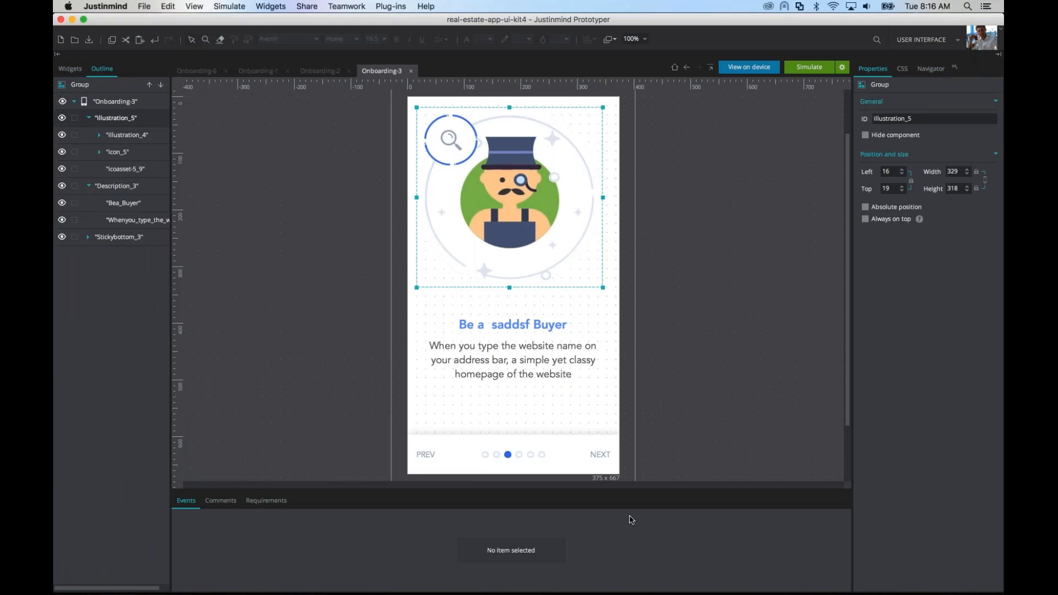
pyautogui.moveTo(974, 218); pyautogui.dragTo(972, 70)
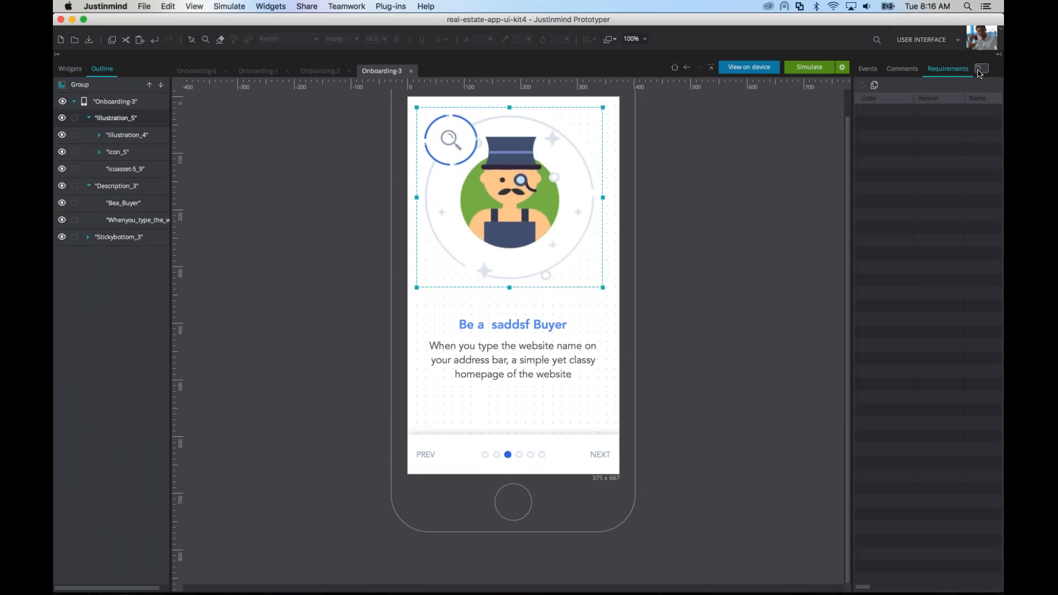
pyautogui.click(979, 71)
pyautogui.click(935, 112)
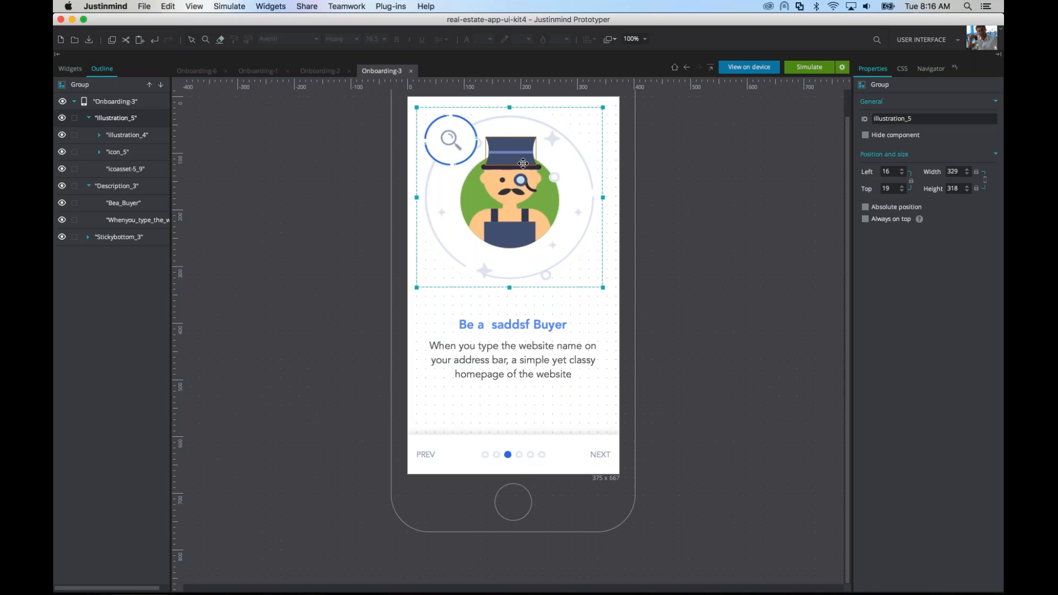
# Step: Expand the Illustration_4, post_1, f_5 and f_4 groups in the Onboarding-3 outline to examine their nested layers and properties
pyautogui.doubleClick(518, 190)
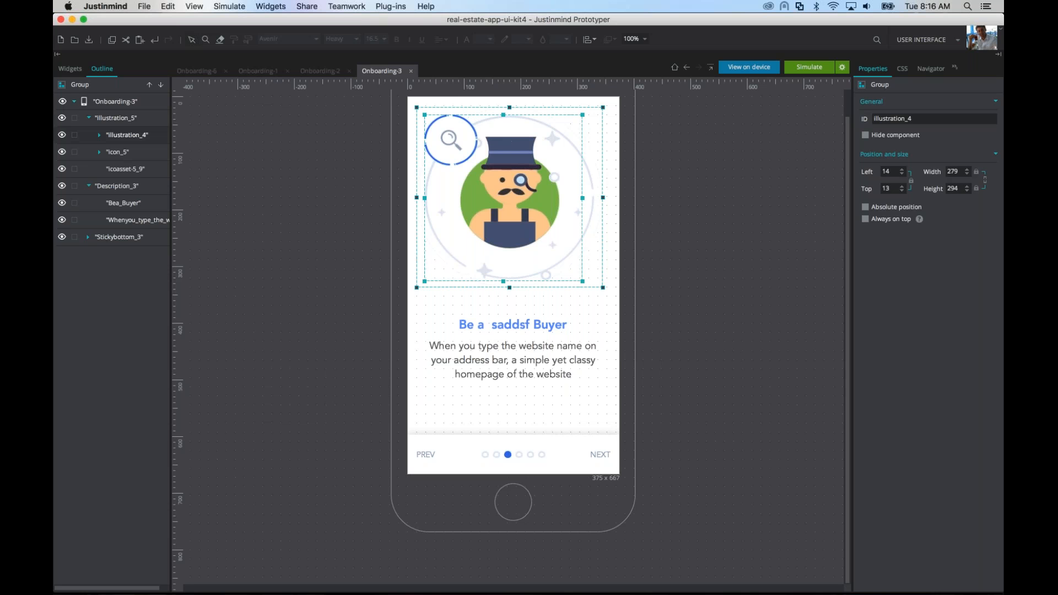
pyautogui.doubleClick(514, 152)
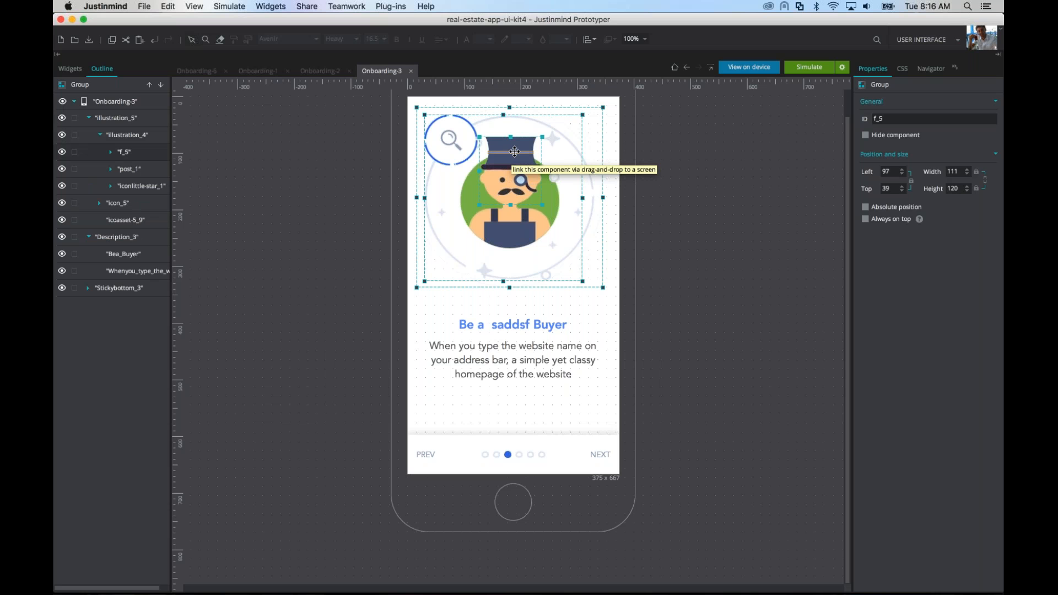
pyautogui.click(131, 171)
pyautogui.click(111, 169)
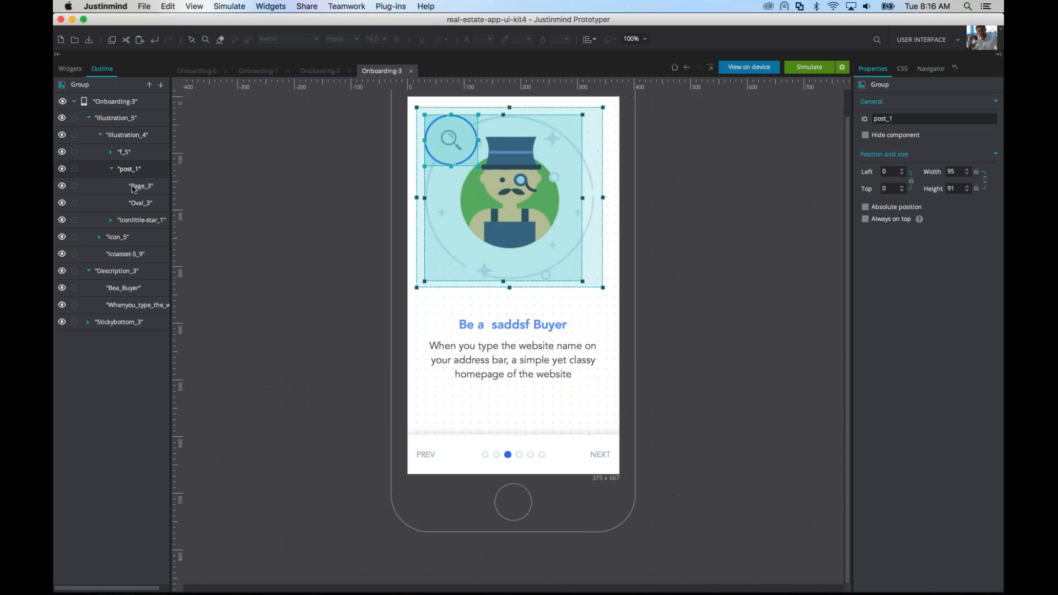
pyautogui.click(134, 188)
pyautogui.click(143, 204)
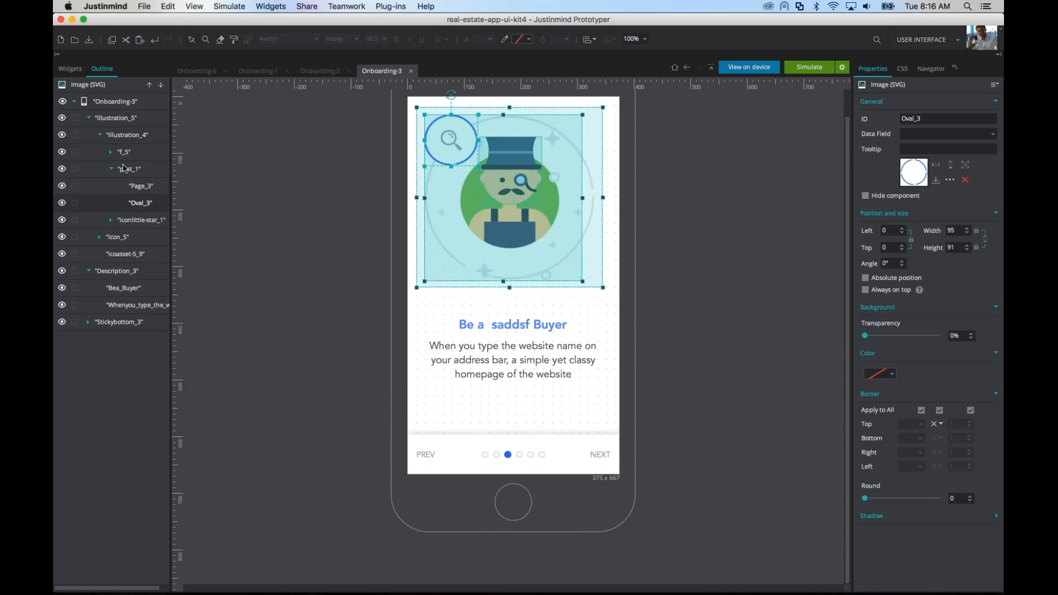
pyautogui.click(111, 152)
pyautogui.click(131, 169)
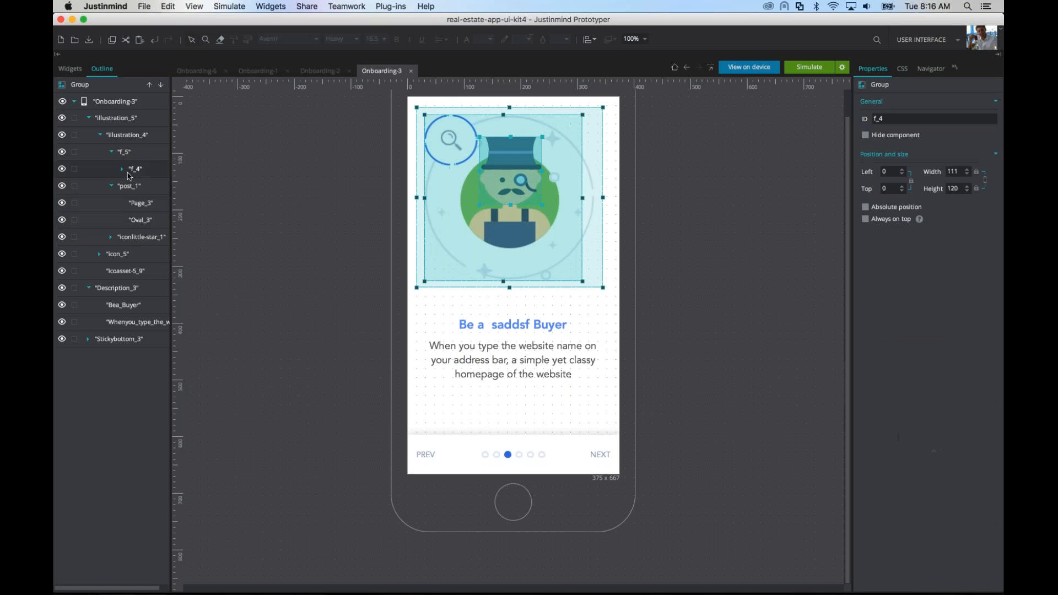
pyautogui.click(122, 169)
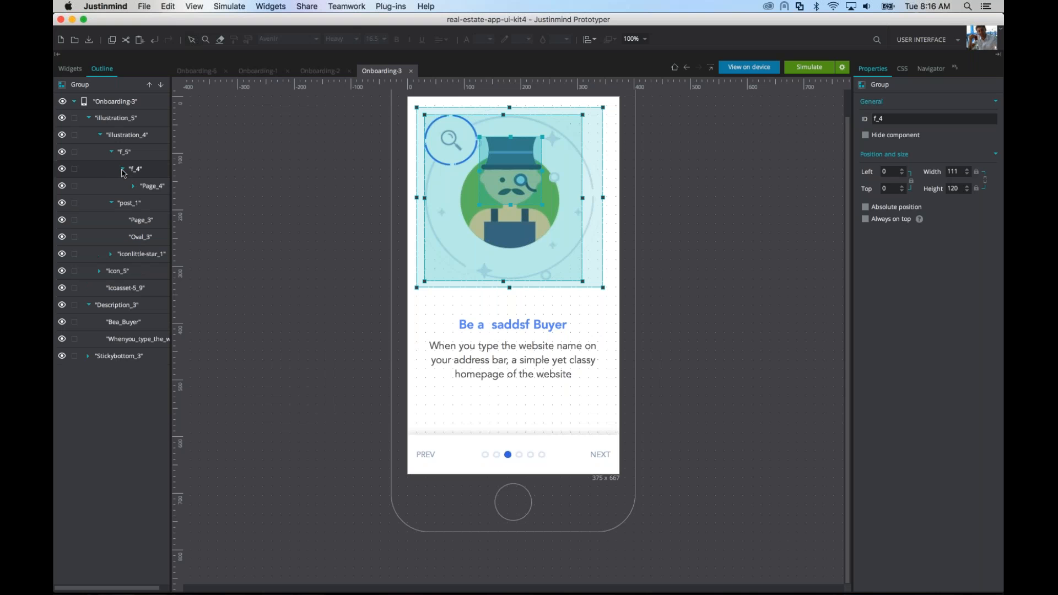
pyautogui.click(147, 187)
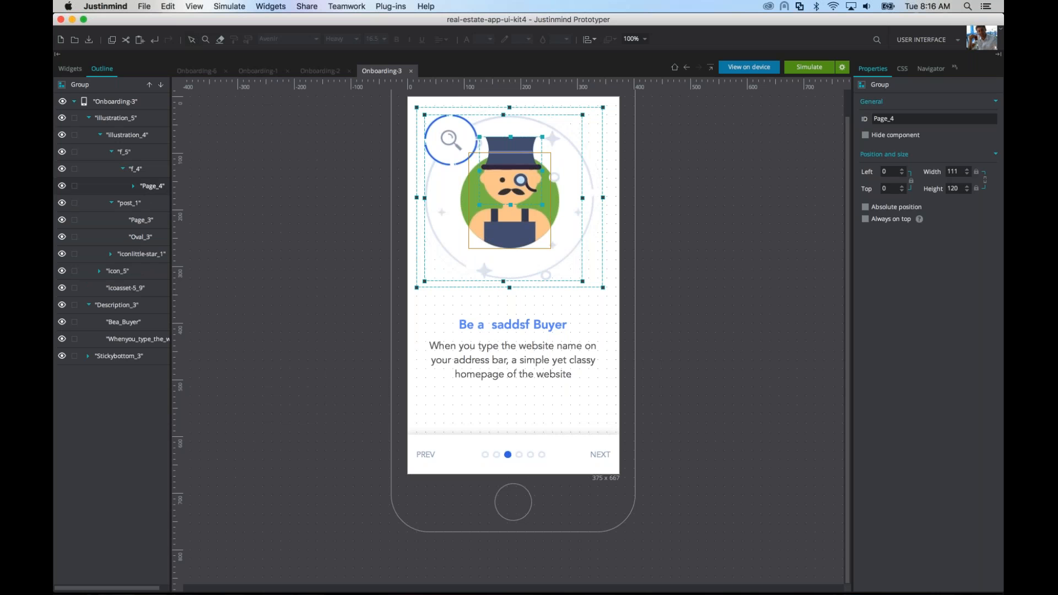
# Step: Recolor the green background circle Fill_33, nested inside the icon_5 group, to salmon pink
pyautogui.click(506, 204)
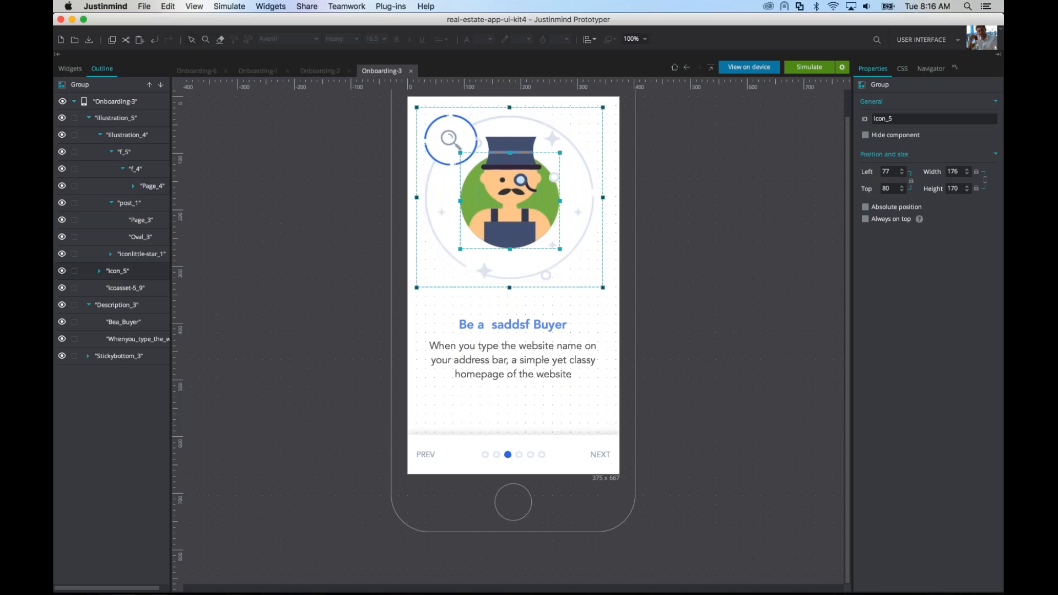
pyautogui.doubleClick(466, 197)
pyautogui.doubleClick(467, 198)
pyautogui.doubleClick(466, 197)
pyautogui.doubleClick(466, 197)
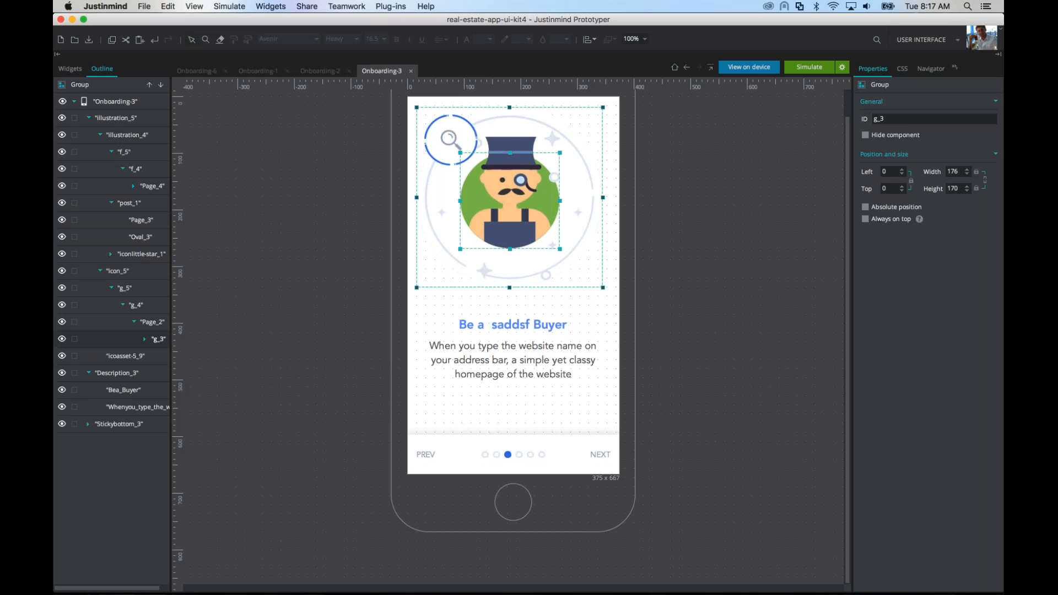
pyautogui.doubleClick(467, 197)
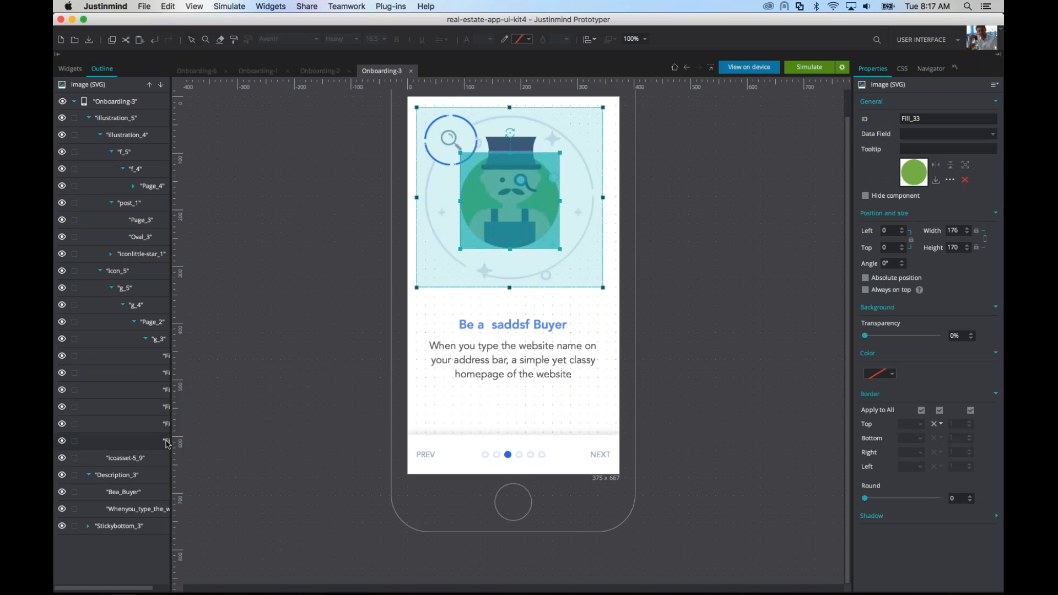
pyautogui.click(882, 376)
pyautogui.click(863, 444)
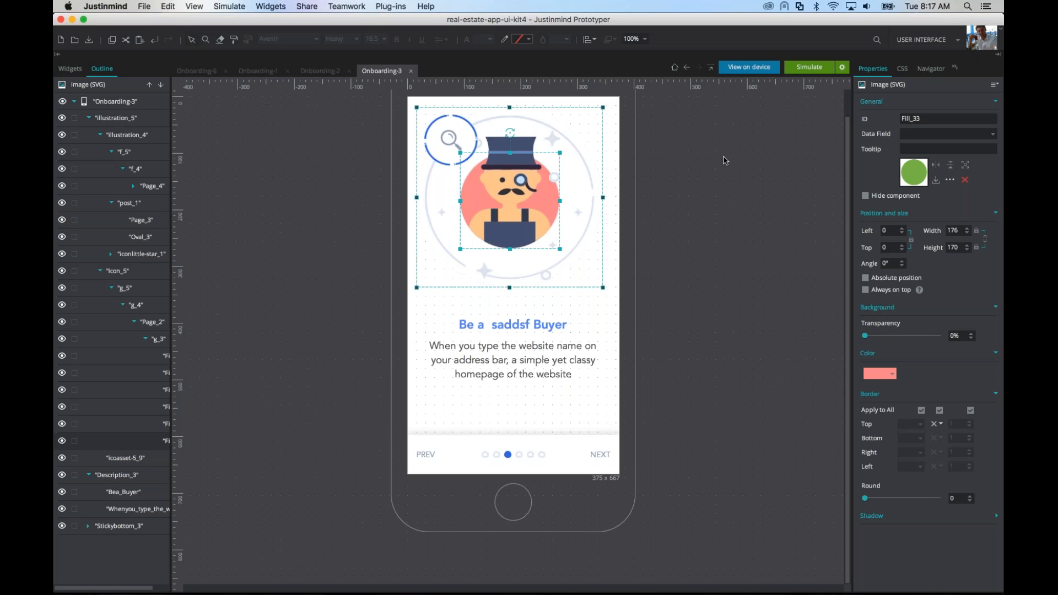
# Step: Move the little star icoasset-2_16 at the illustration's lower edge to about left 10, top 77 and enlarge it to about 106 × 126
pyautogui.click(483, 271)
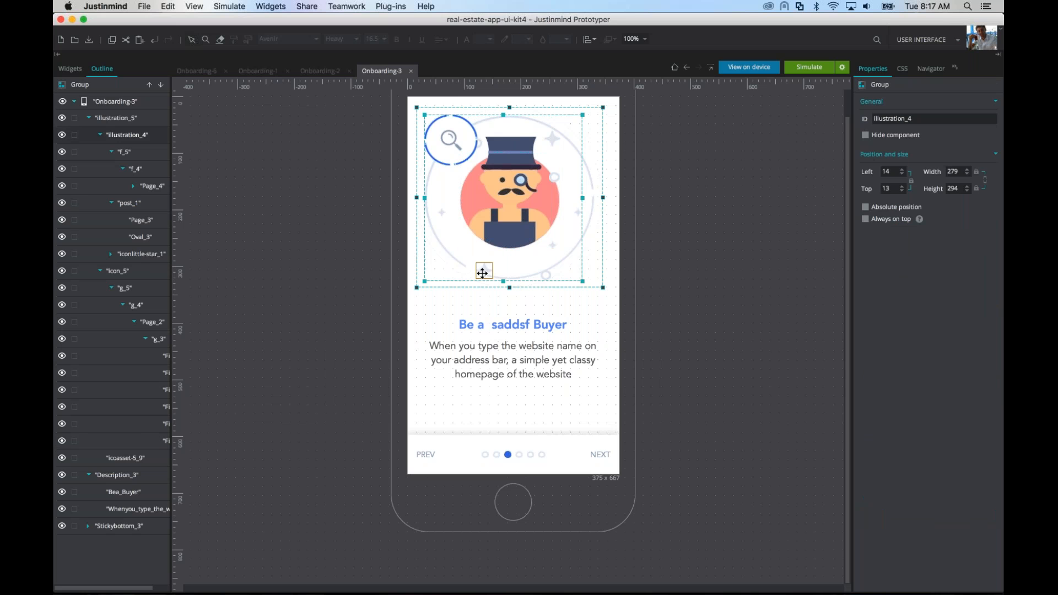
pyautogui.click(484, 270)
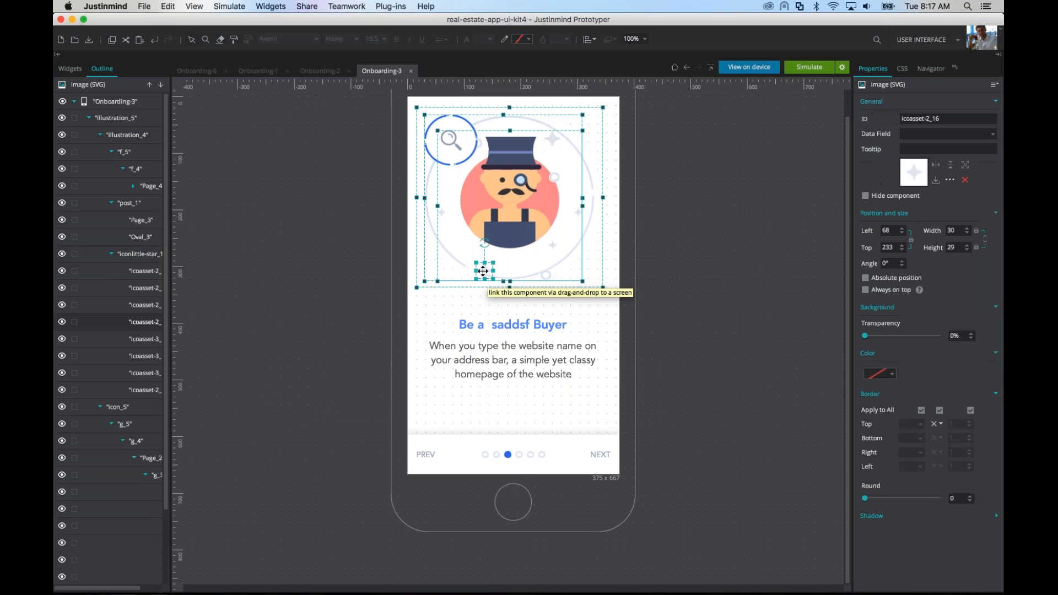
pyautogui.moveTo(480, 257); pyautogui.dragTo(448, 168)
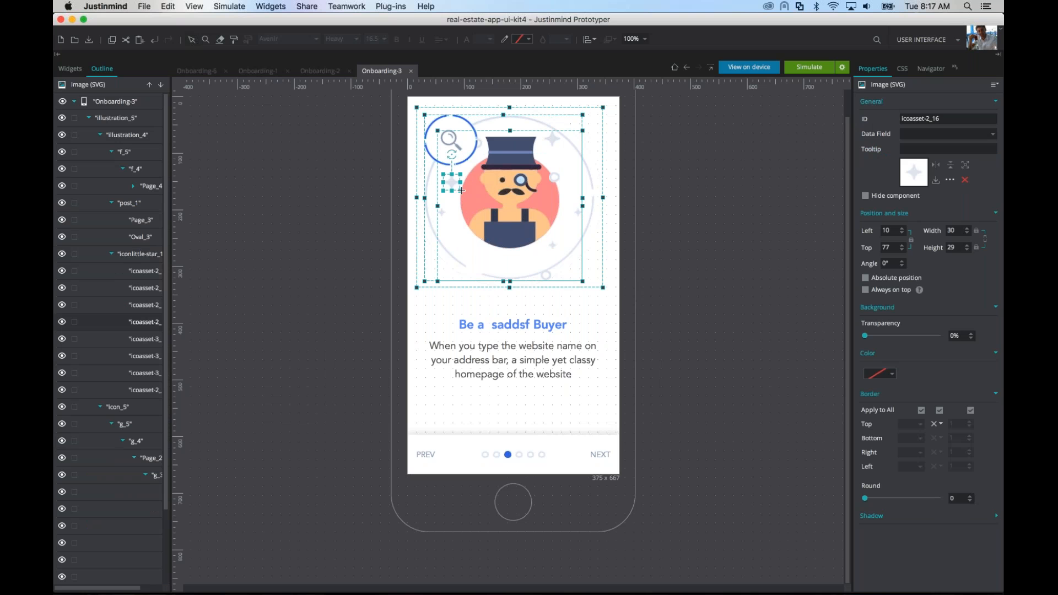
pyautogui.moveTo(492, 233); pyautogui.dragTo(503, 246)
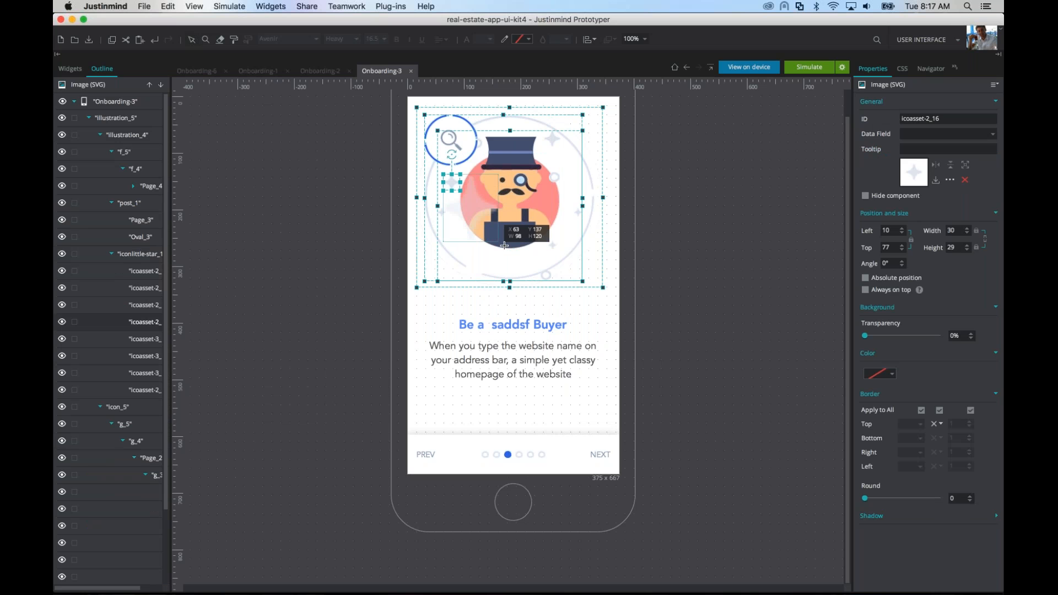
# Step: Recolor the enlarged star pink and run a simulation of the prototype before returning to the editor
pyautogui.click(891, 372)
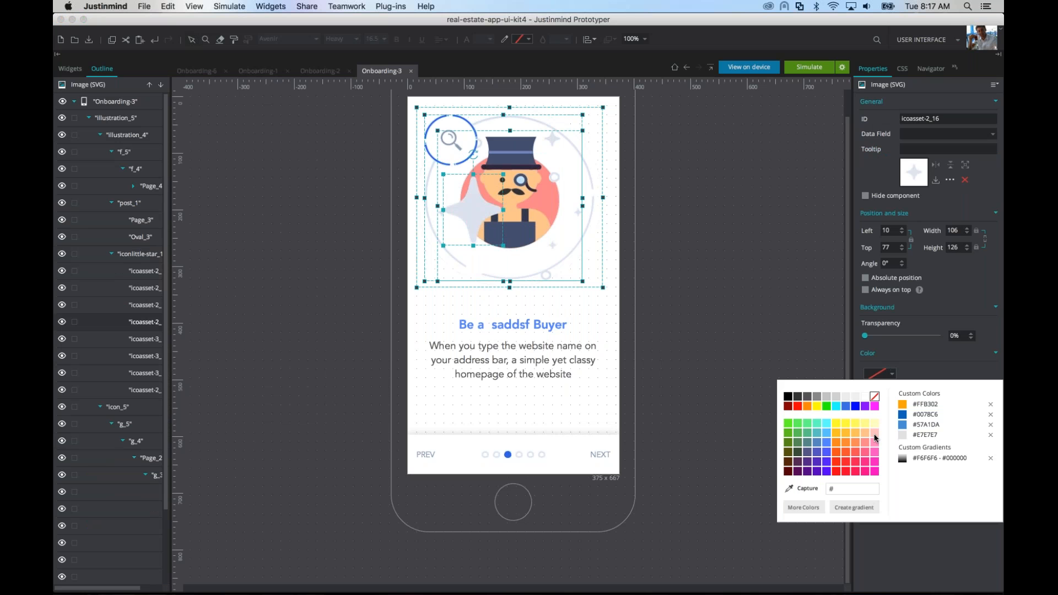
pyautogui.click(867, 455)
pyautogui.click(711, 334)
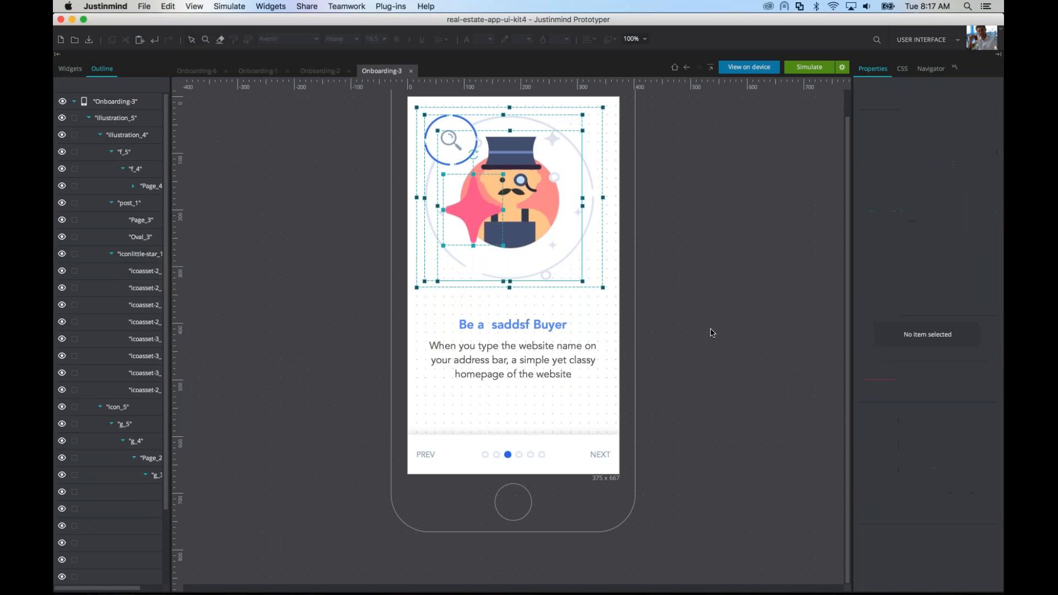
pyautogui.click(809, 68)
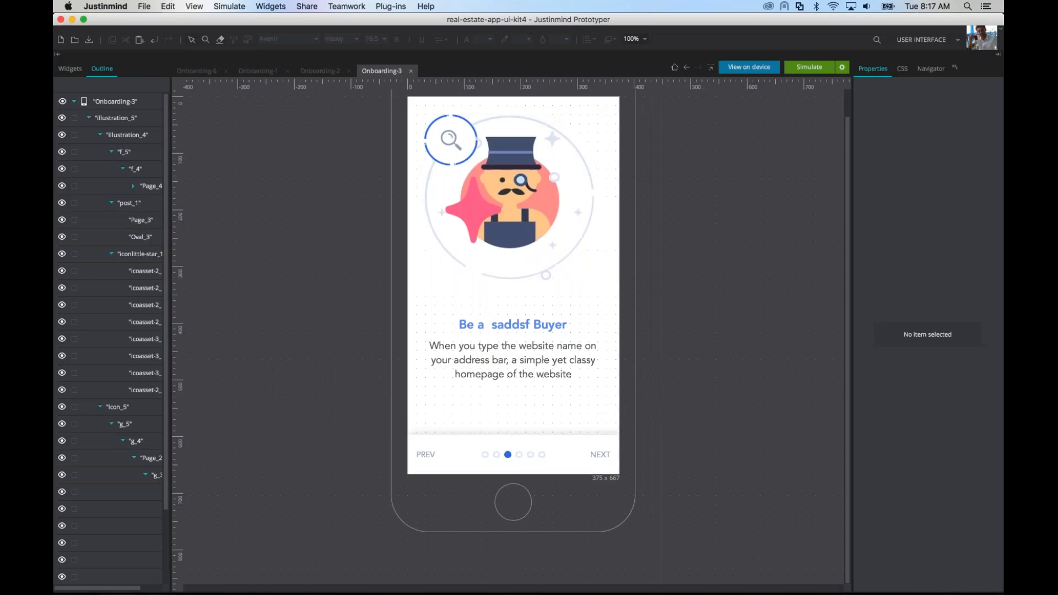
pyautogui.press('super+Tab')
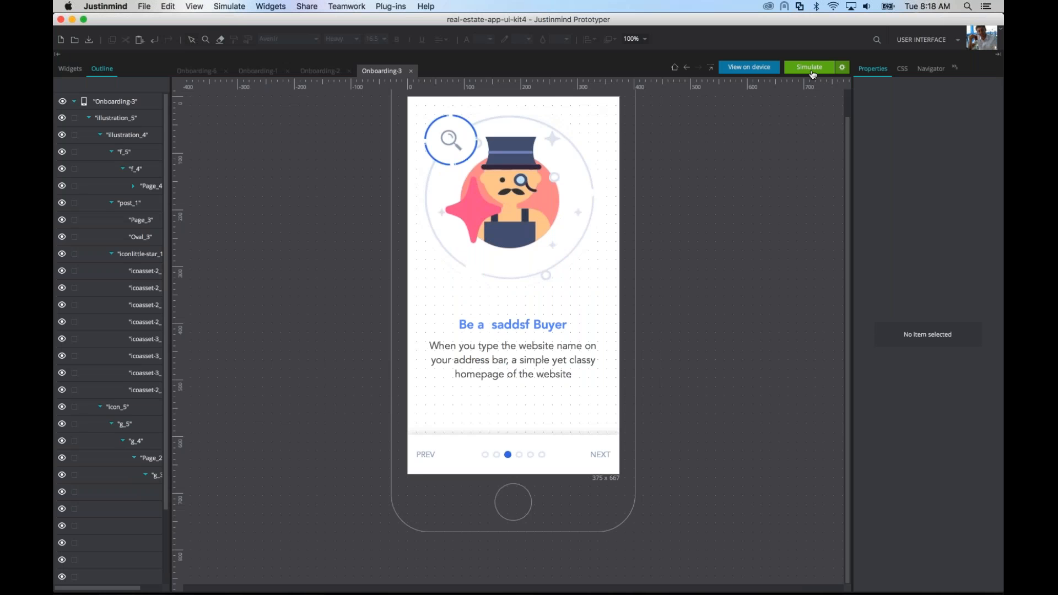
# Step: Move the Screens palette into the palette group with Widgets and Outline, and bring the Events palette to the front in its own group
pyautogui.click(956, 68)
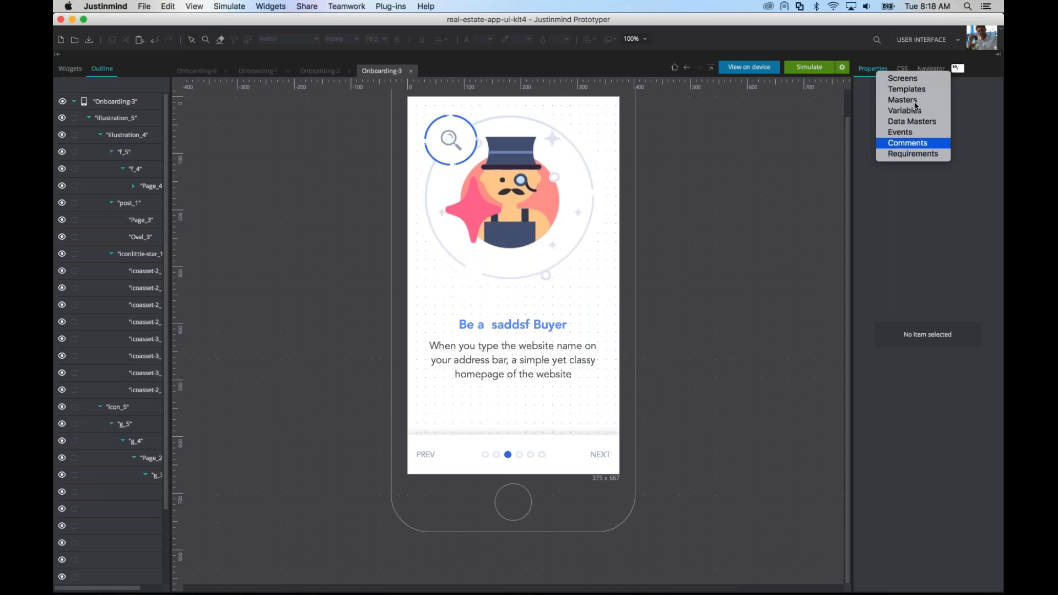
pyautogui.click(921, 80)
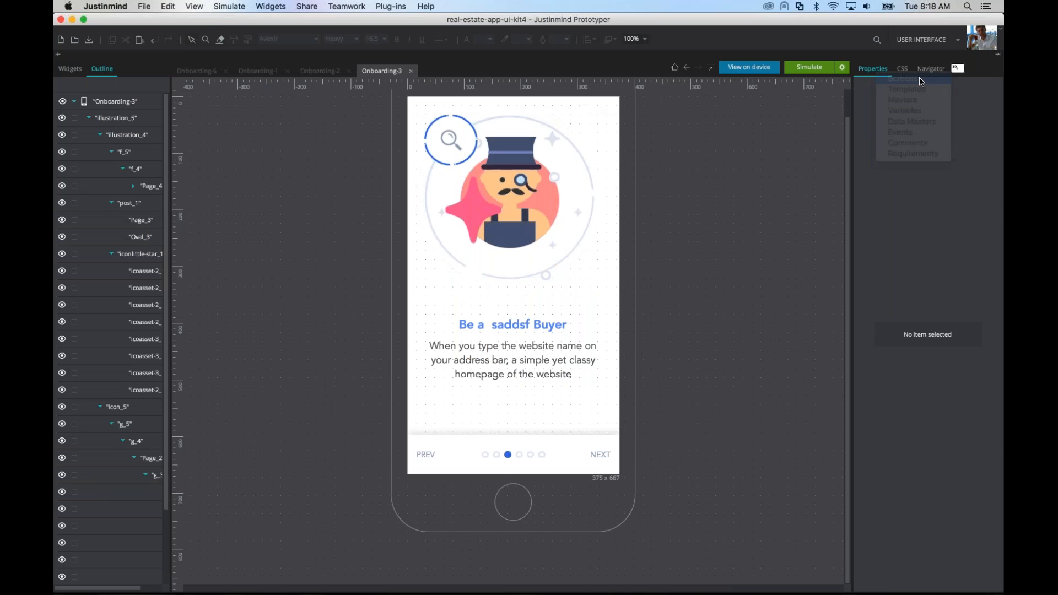
pyautogui.click(965, 67)
pyautogui.click(925, 133)
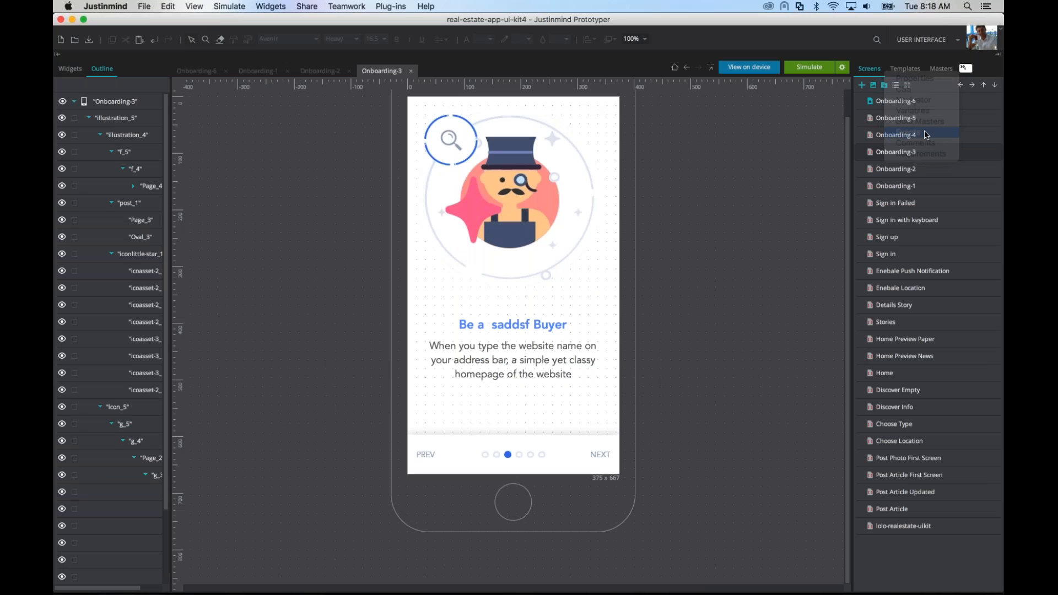
pyautogui.click(971, 72)
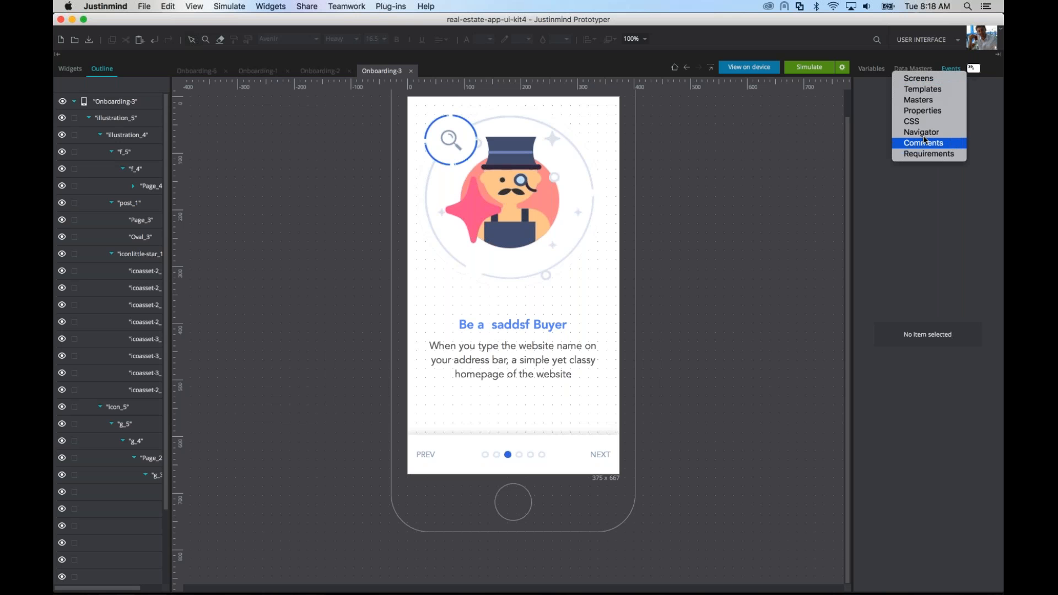
pyautogui.click(927, 79)
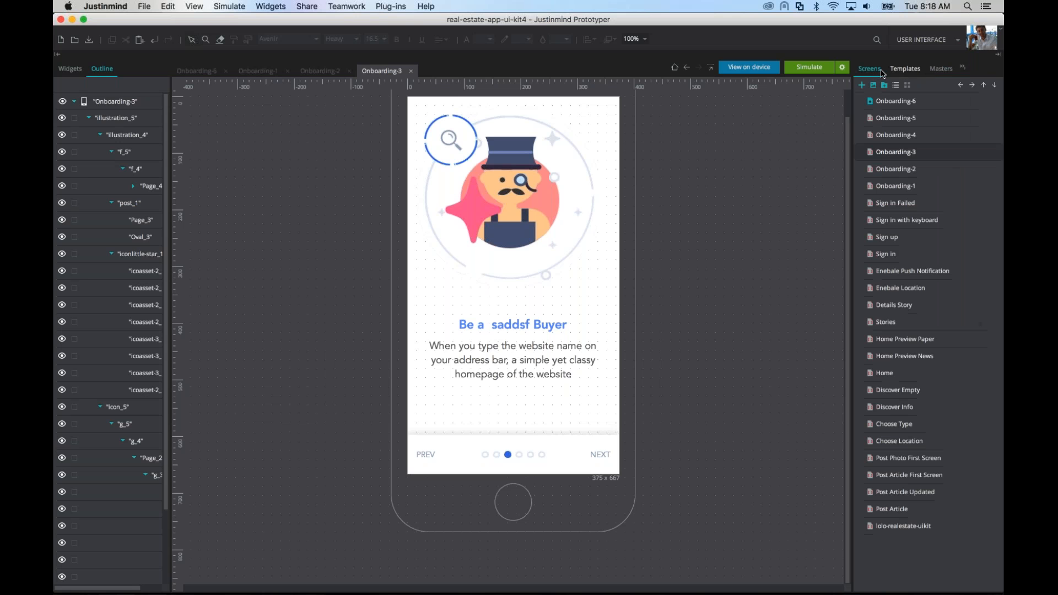
pyautogui.moveTo(876, 69); pyautogui.dragTo(145, 131)
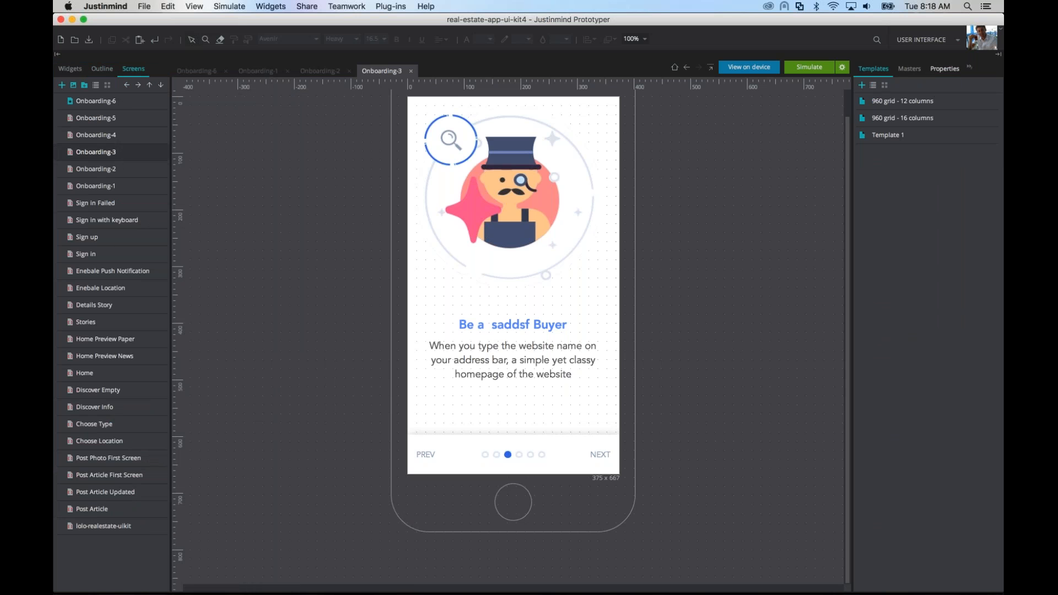
pyautogui.click(971, 68)
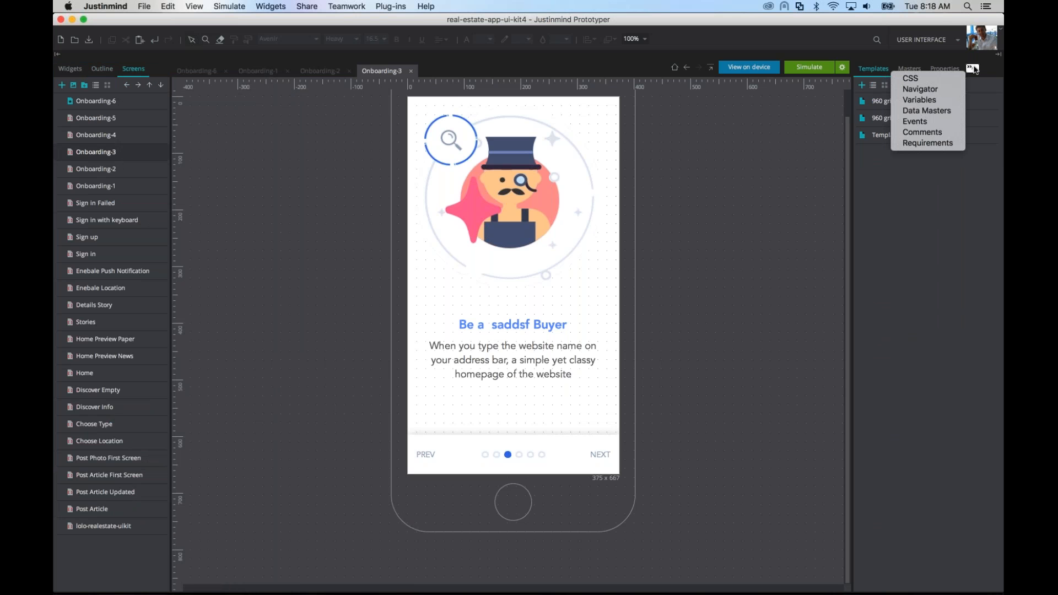
pyautogui.click(926, 121)
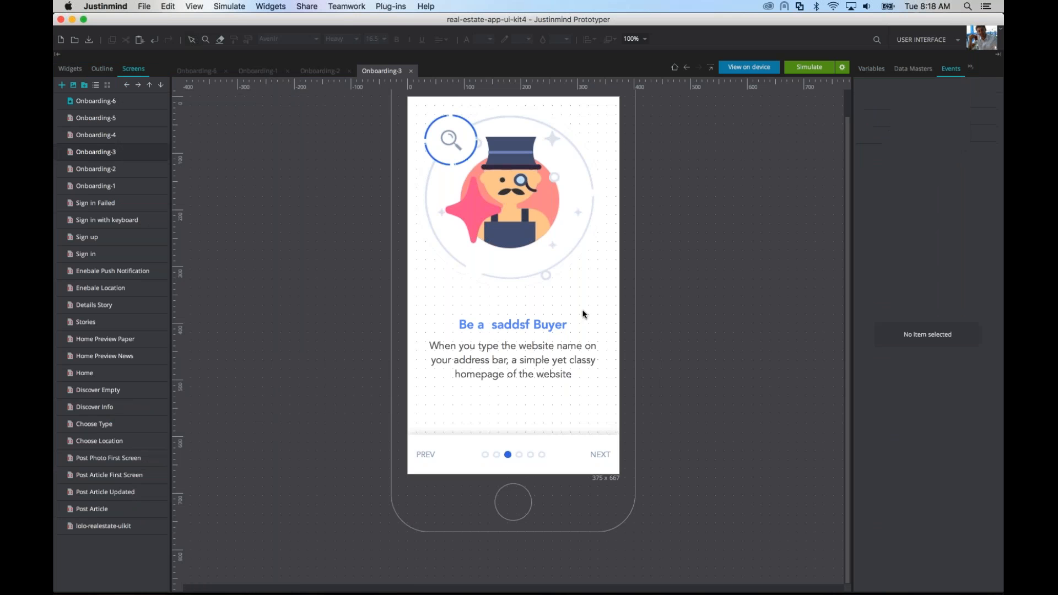
# Step: Open the Onboarding-1 screen and set it as the prototype's home screen
pyautogui.click(125, 187)
pyautogui.doubleClick(117, 187)
pyautogui.rightClick(117, 189)
pyautogui.click(179, 258)
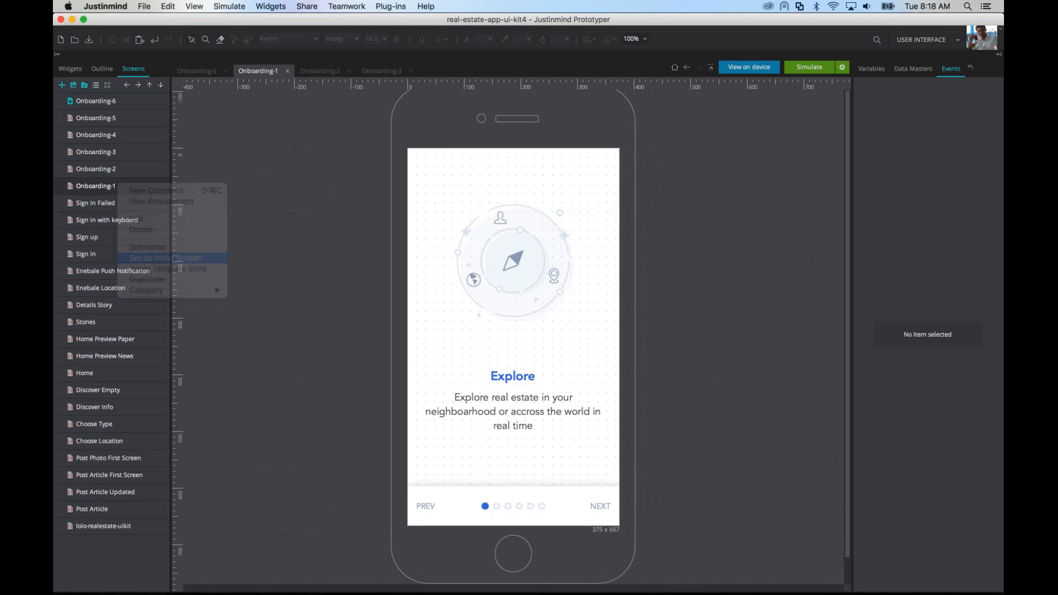
# Step: Link the NEXT text on Onboarding-1 to Onboarding-2, and the NEXT text on Onboarding-2 to Onboarding-3
pyautogui.click(605, 506)
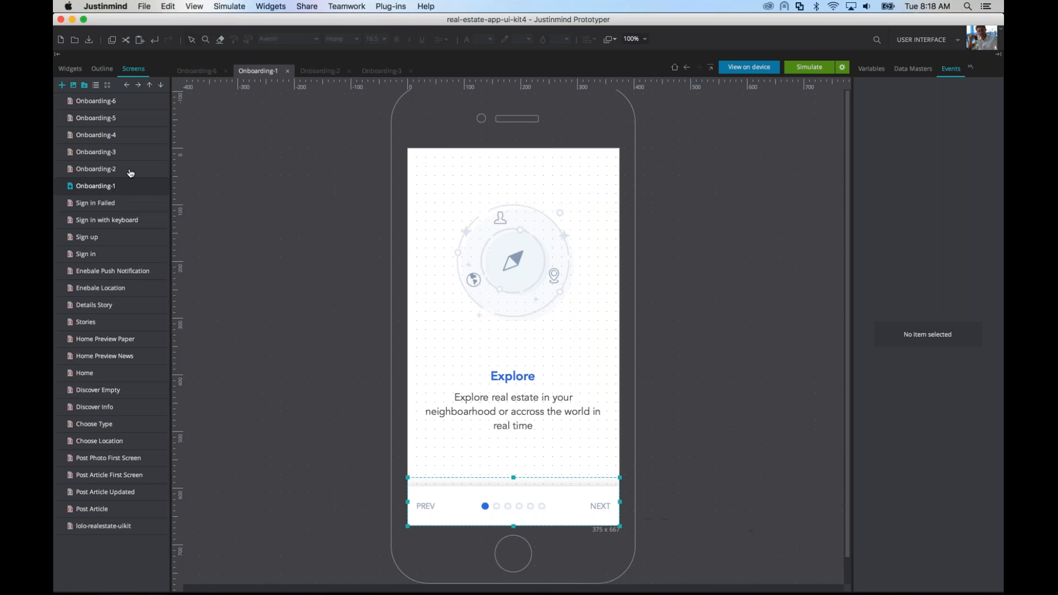
pyautogui.doubleClick(591, 504)
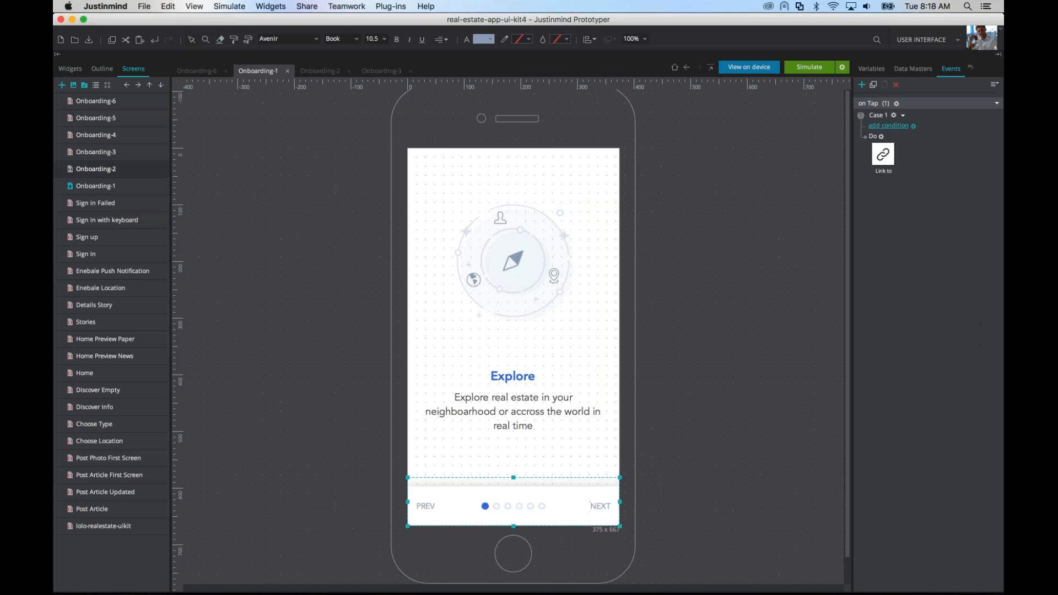
pyautogui.click(117, 167)
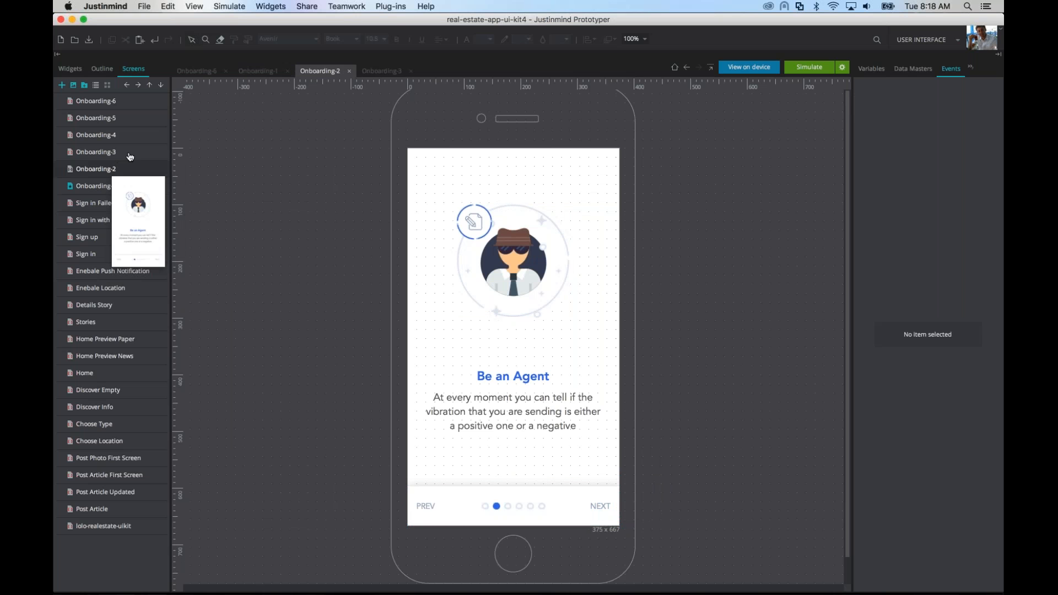
pyautogui.doubleClick(596, 503)
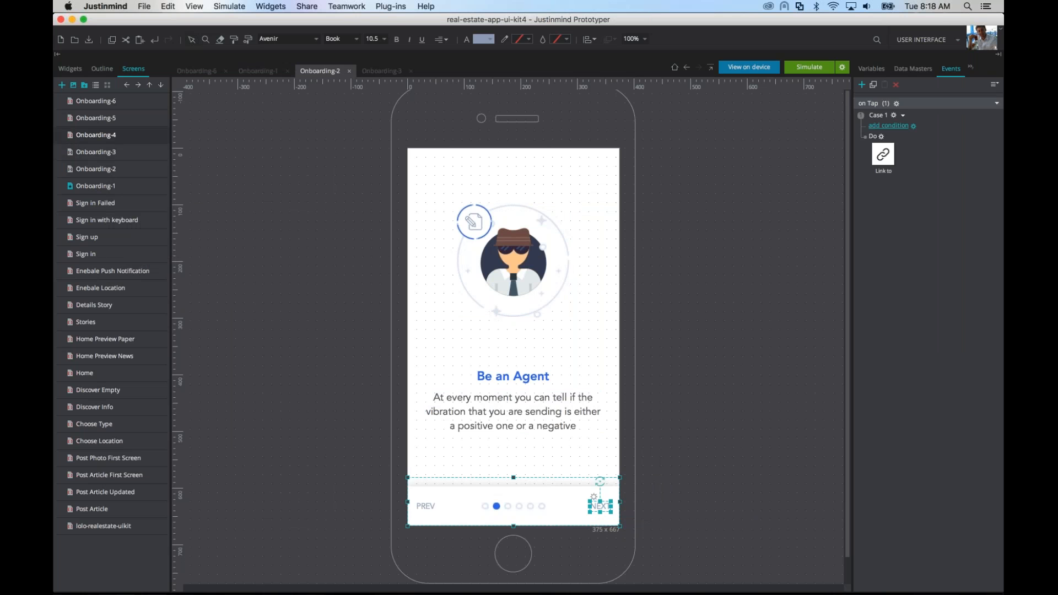
# Step: Link the NEXT text on Onboarding-3 to Onboarding-4, and the SIGN IN text on Onboarding-4 to Onboarding-5
pyautogui.click(96, 135)
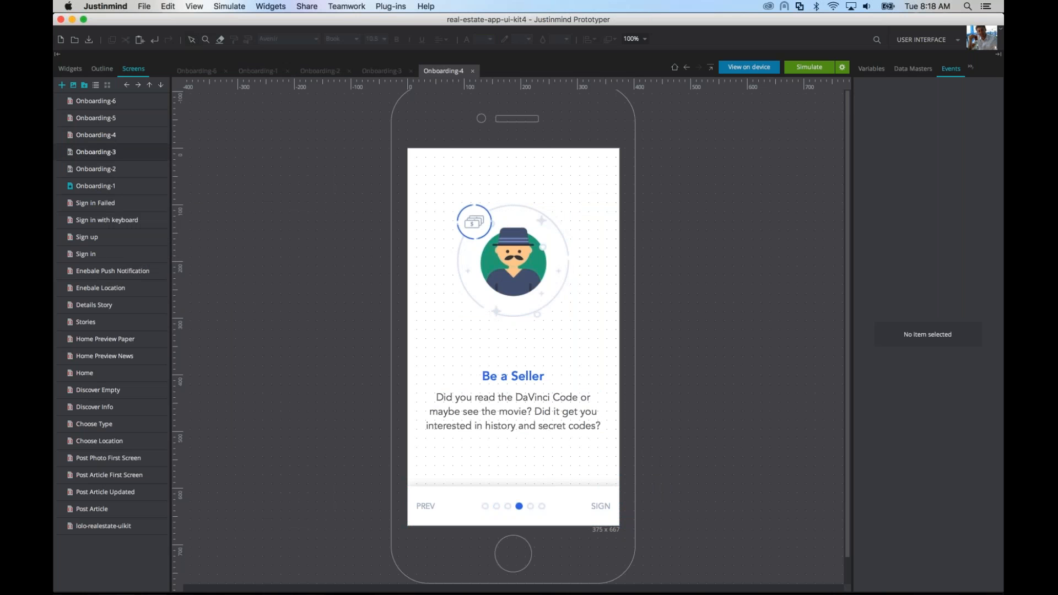
pyautogui.click(132, 152)
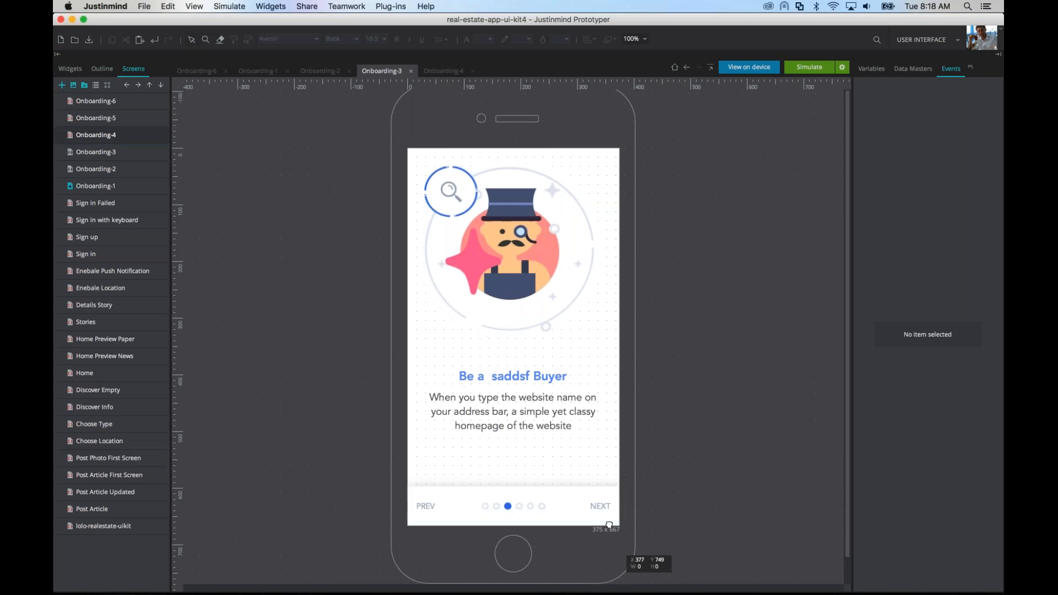
pyautogui.click(590, 504)
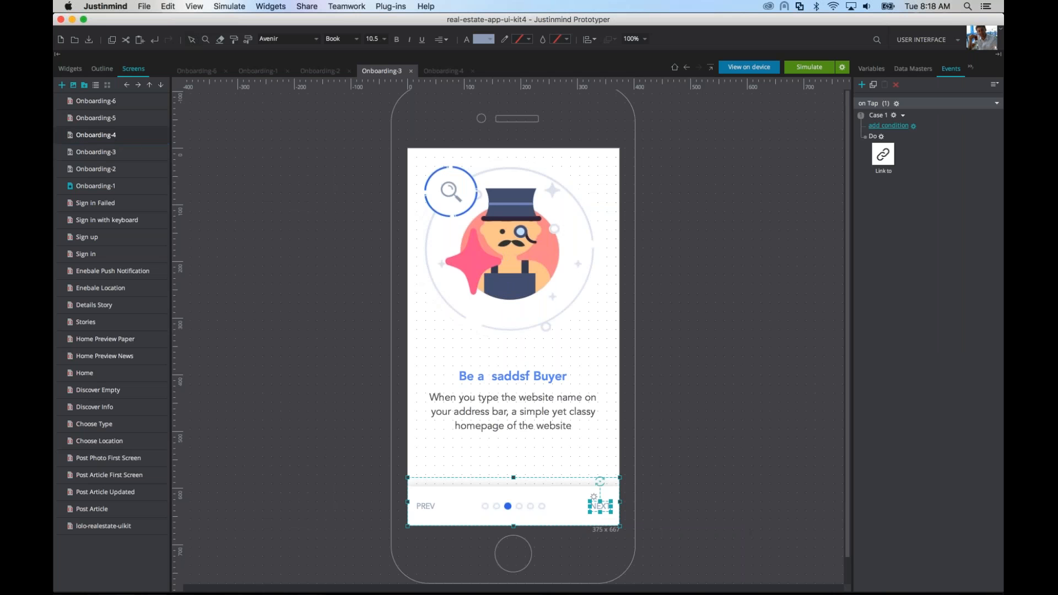
pyautogui.click(132, 136)
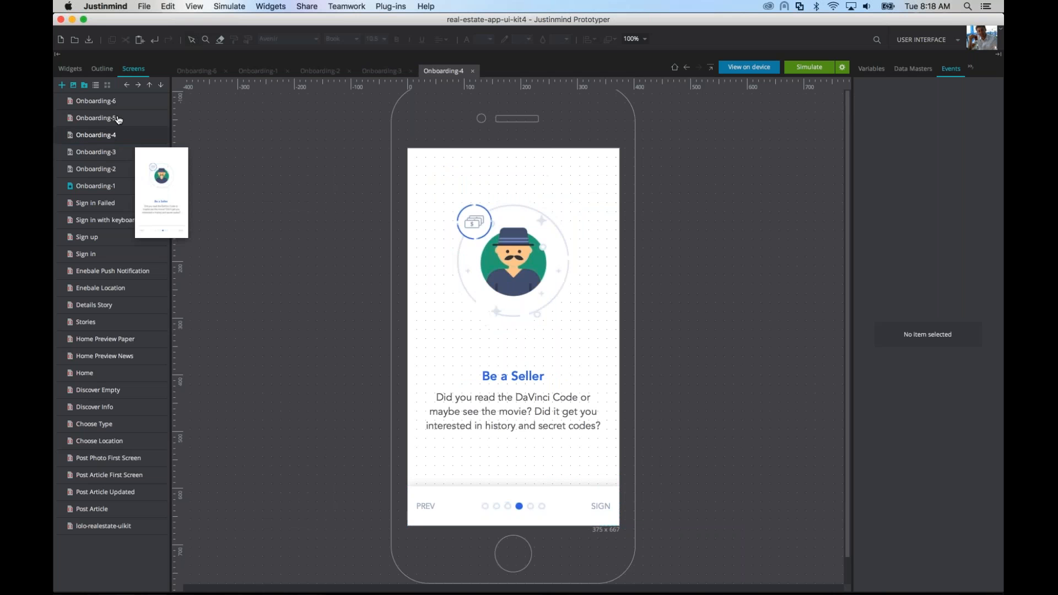
pyautogui.click(595, 506)
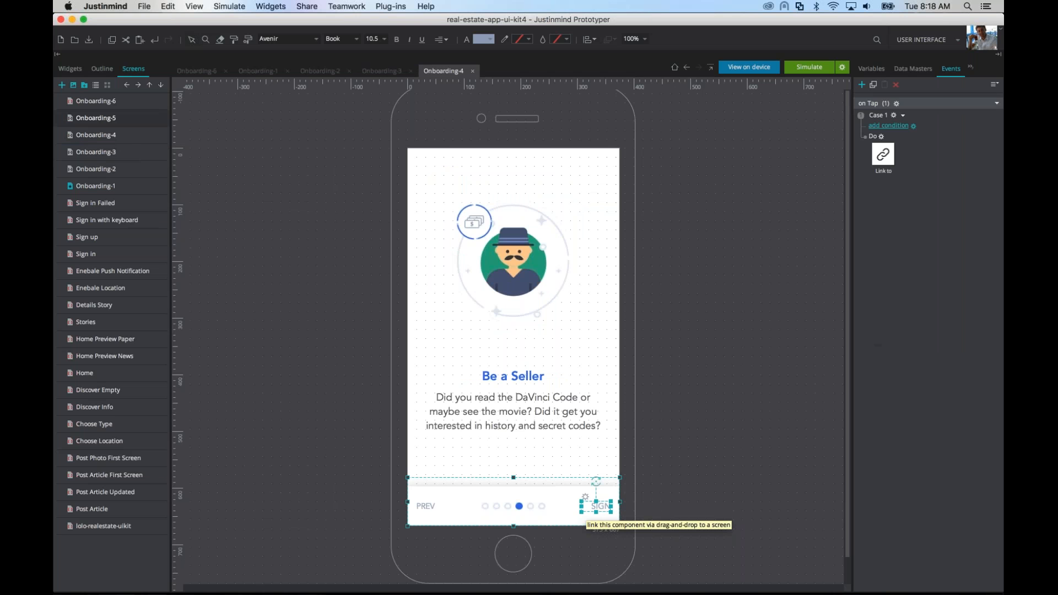
# Step: Open Onboarding-5 and link its NEXT text to Onboarding-6
pyautogui.click(96, 101)
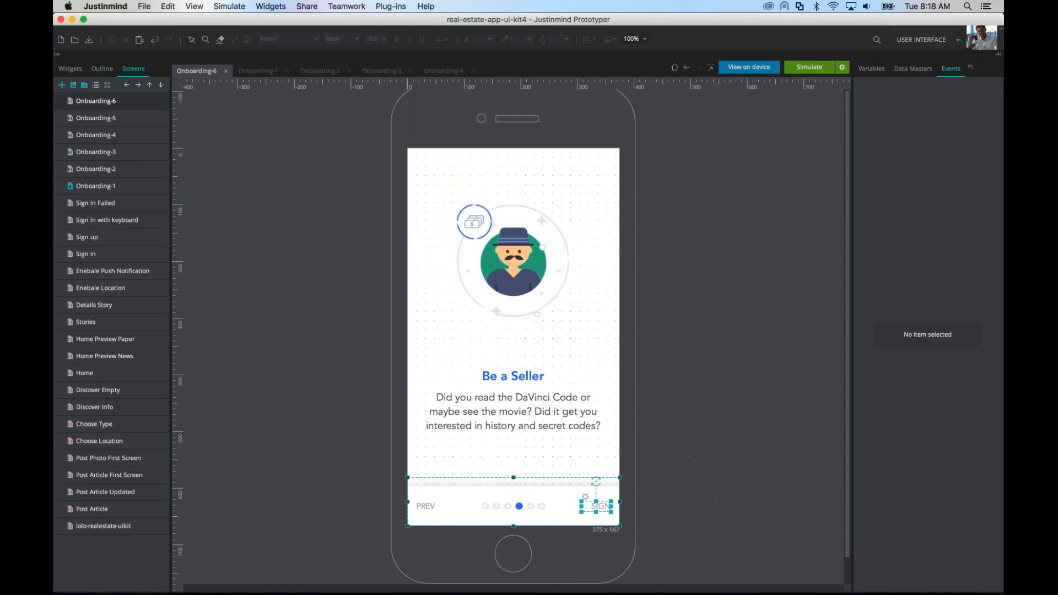
pyautogui.click(130, 118)
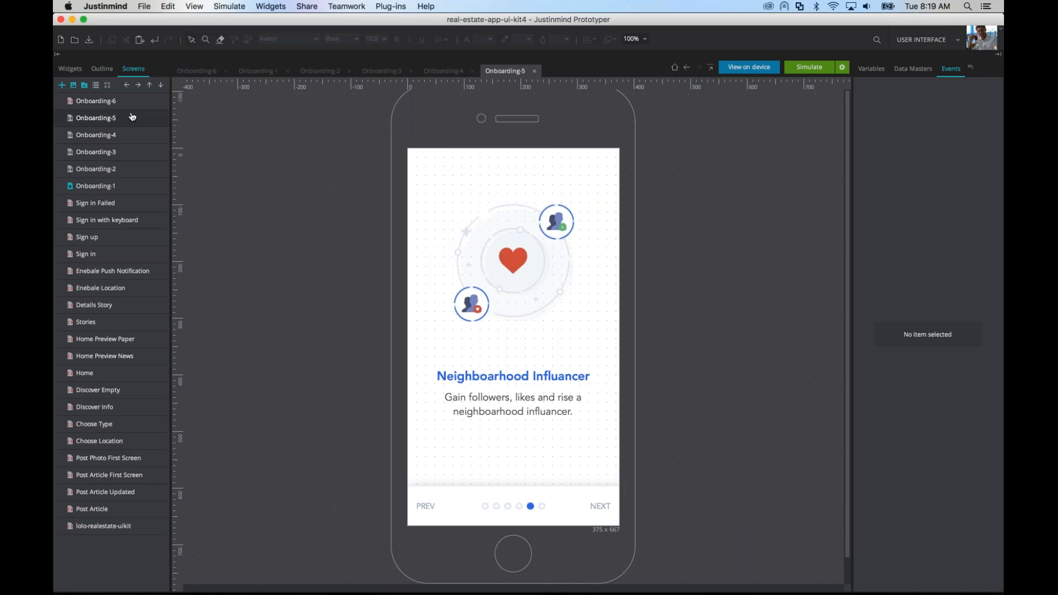
pyautogui.click(564, 480)
# Step: Simulate the prototype from Onboarding-1 in Safari, follow the links through to Onboarding-6, and return to Justinmind
pyautogui.click(127, 189)
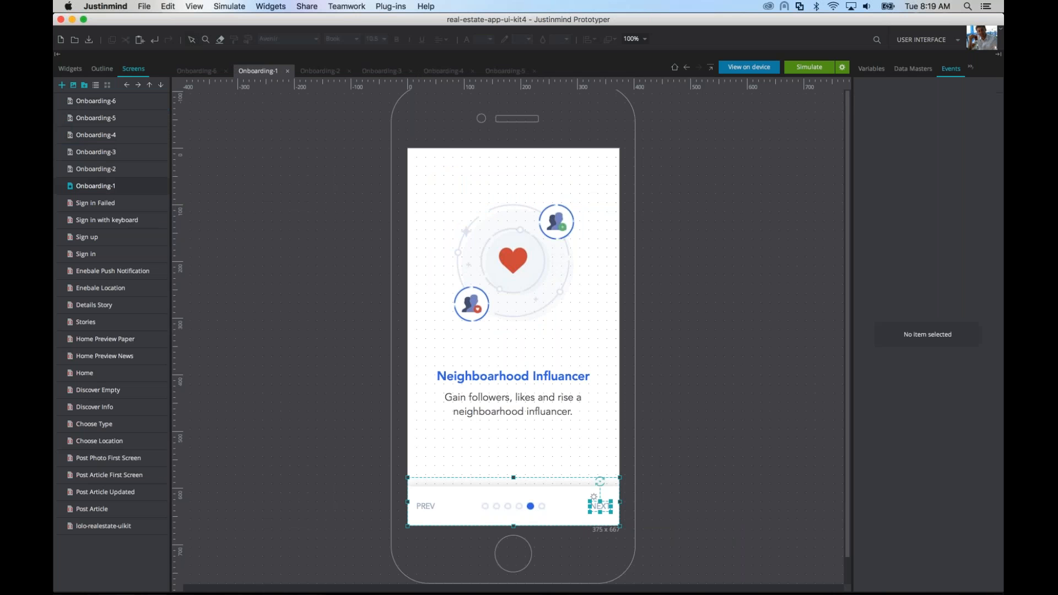
pyautogui.click(809, 67)
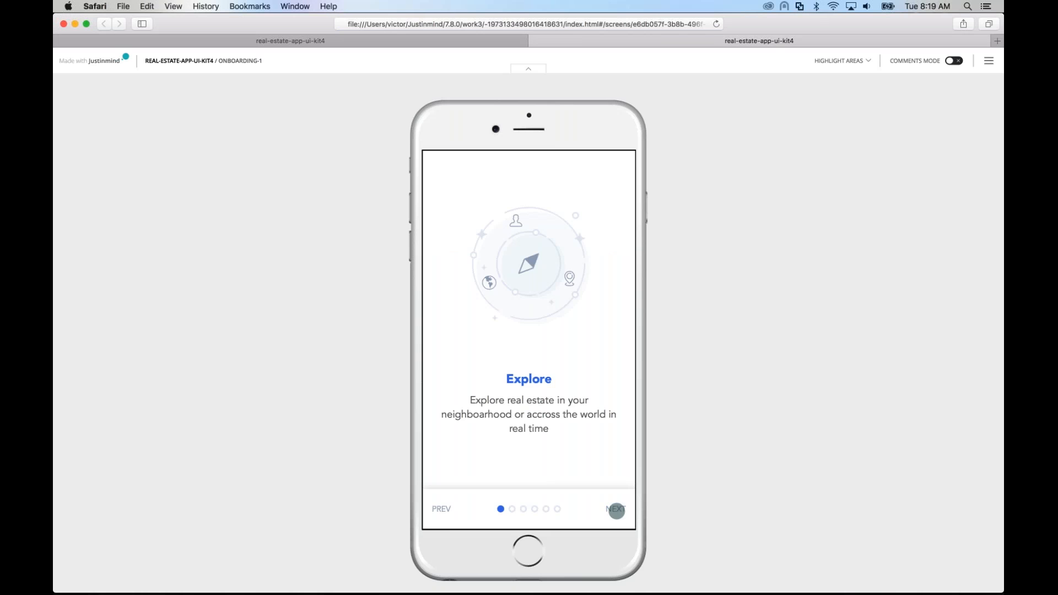
pyautogui.click(617, 511)
pyautogui.click(617, 511)
pyautogui.click(616, 511)
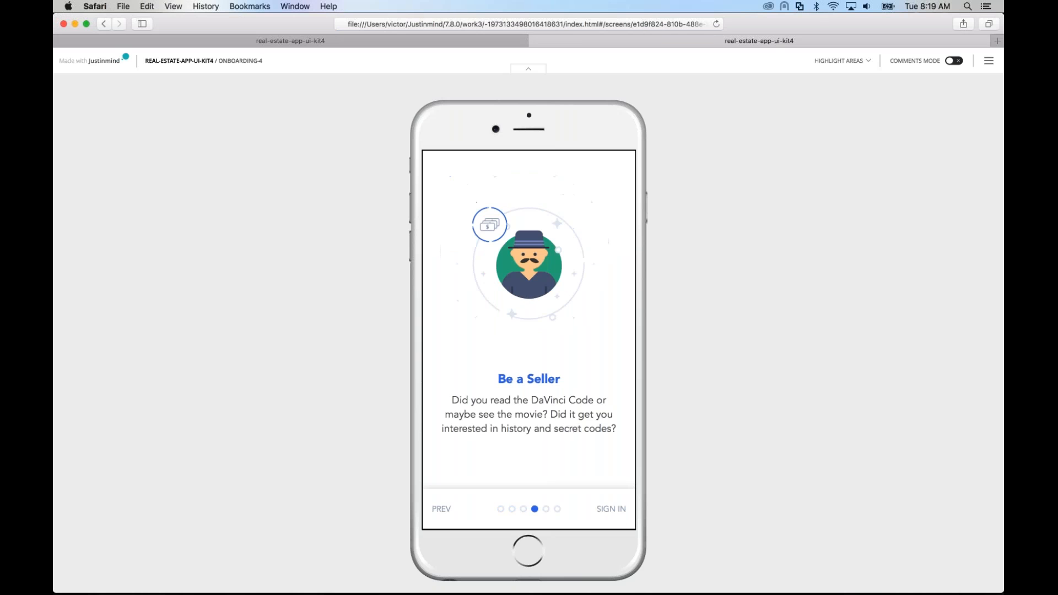
pyautogui.click(617, 510)
pyautogui.click(616, 509)
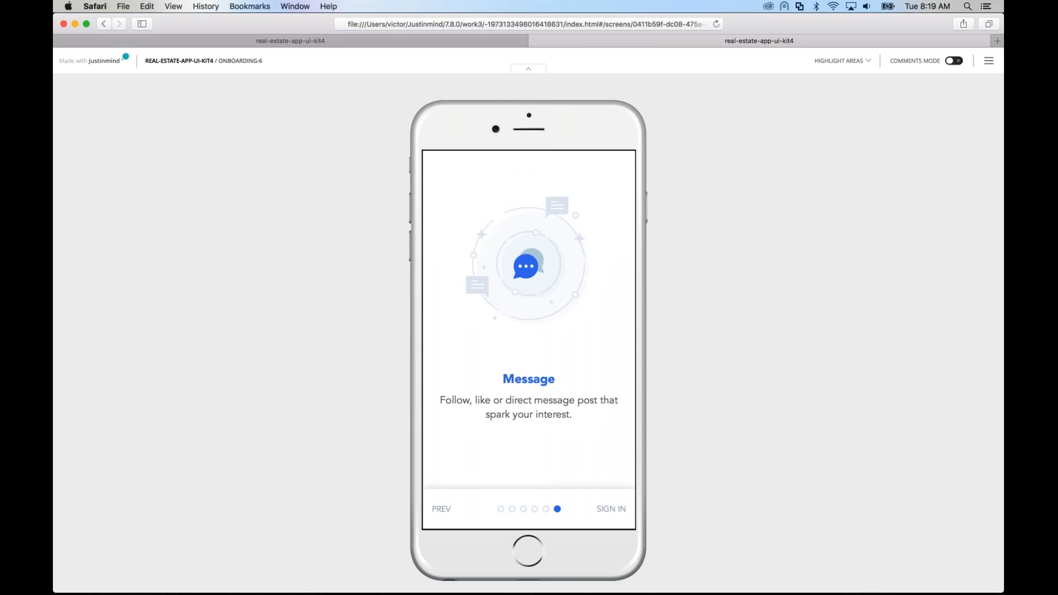
pyautogui.press('super+Tab')
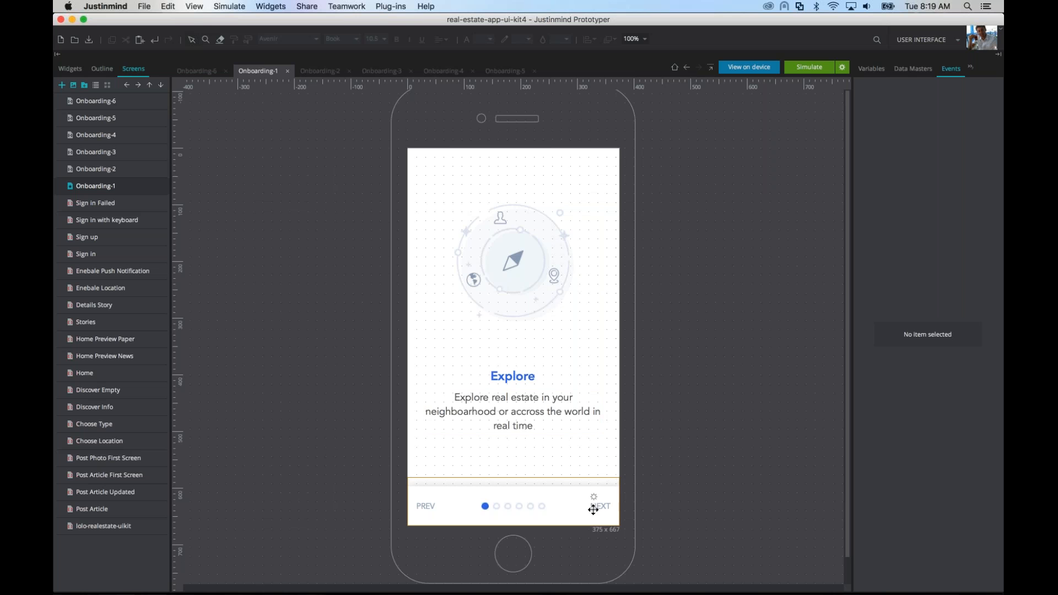
# Step: Add an On Tap event to the Explore title on Onboarding-1 that hides the compass icon, and test it in the simulation
pyautogui.click(513, 376)
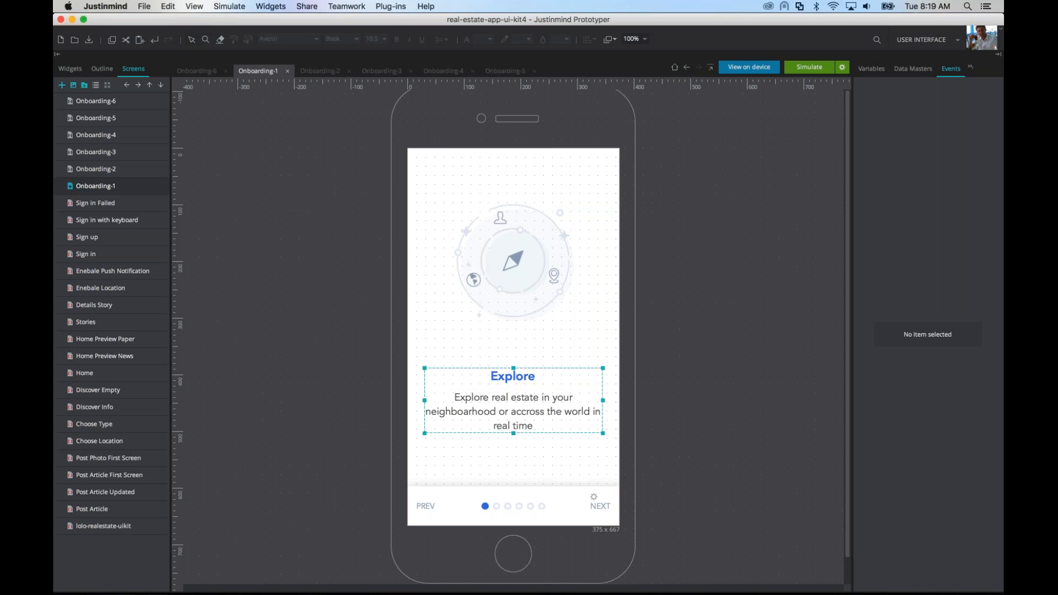
pyautogui.click(899, 116)
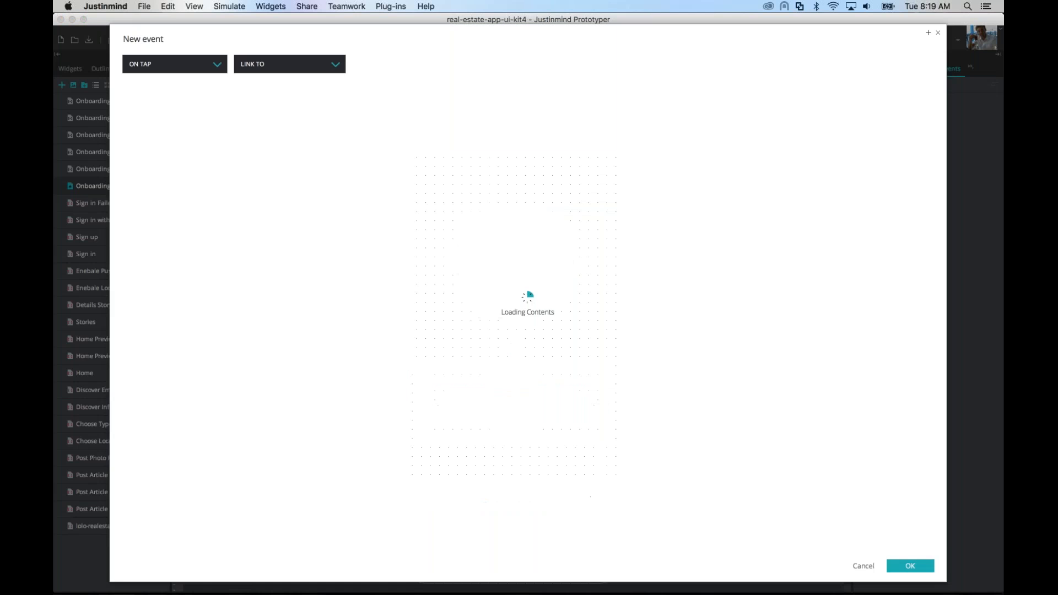
pyautogui.click(273, 64)
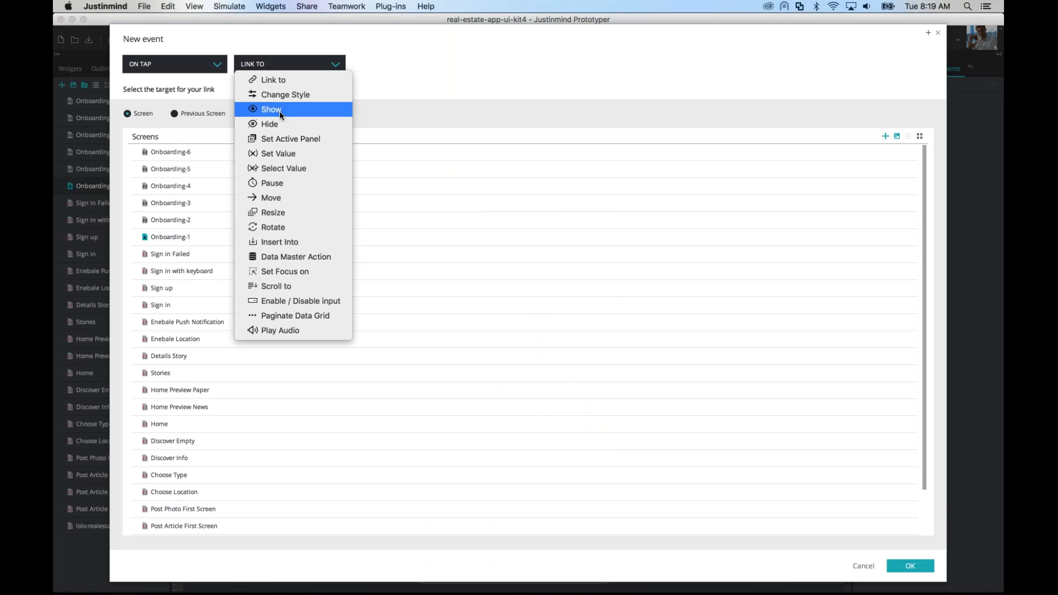
pyautogui.click(280, 124)
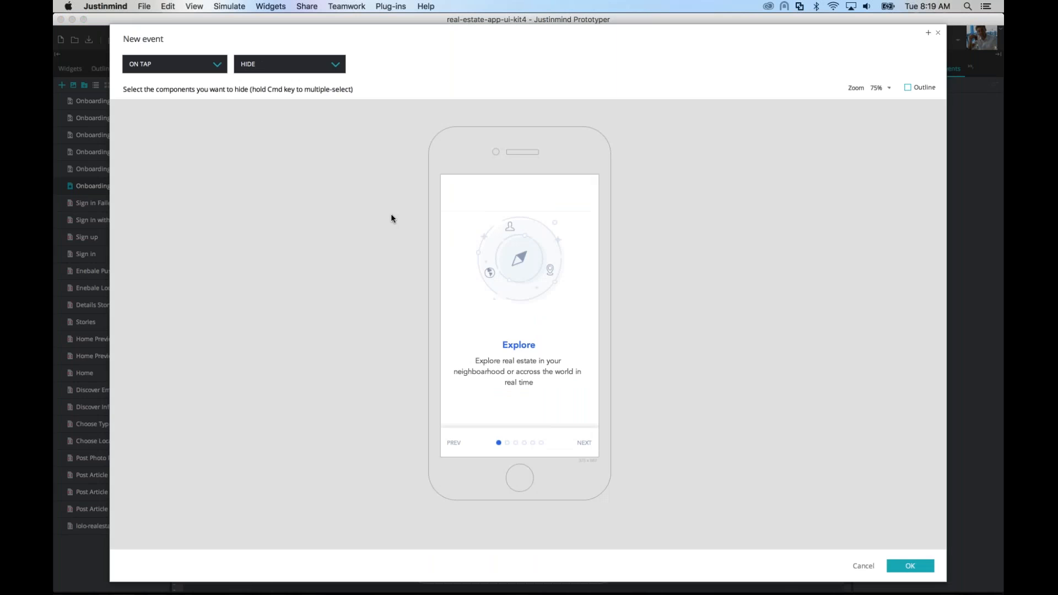
pyautogui.click(523, 258)
pyautogui.click(521, 259)
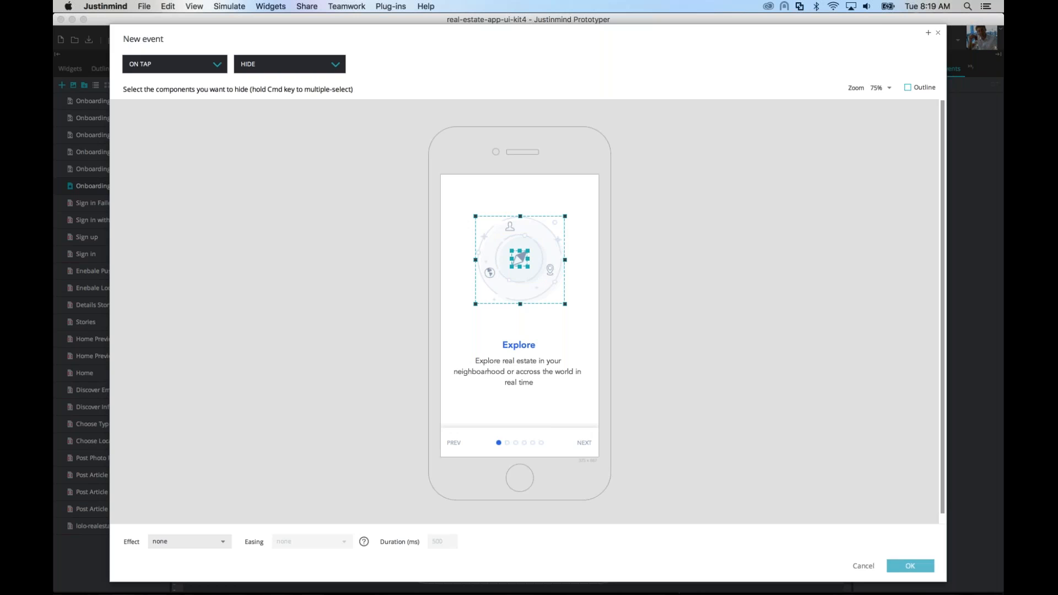
pyautogui.click(910, 566)
pyautogui.click(810, 66)
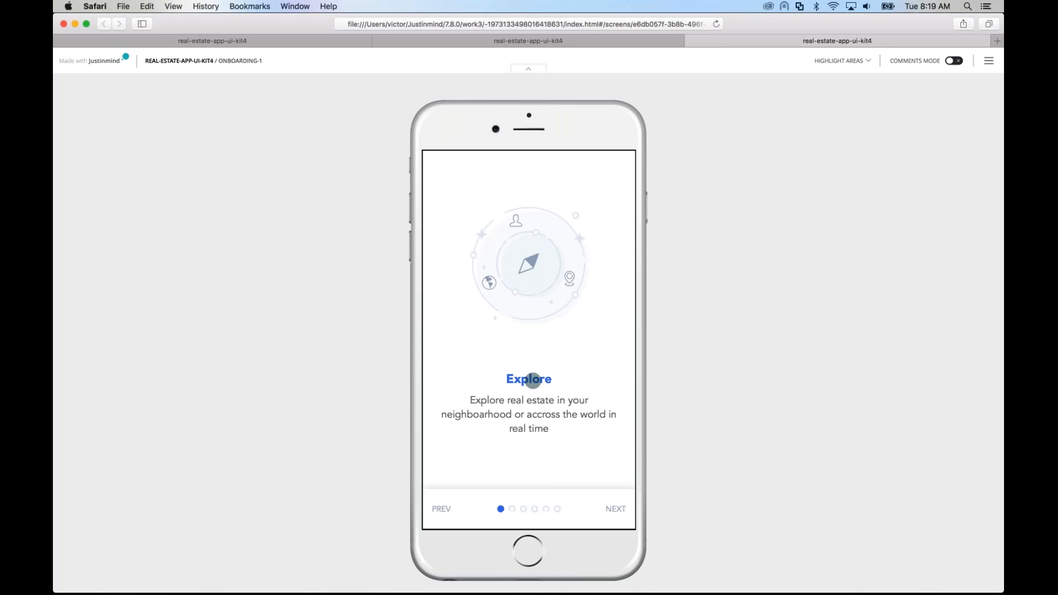
pyautogui.click(533, 381)
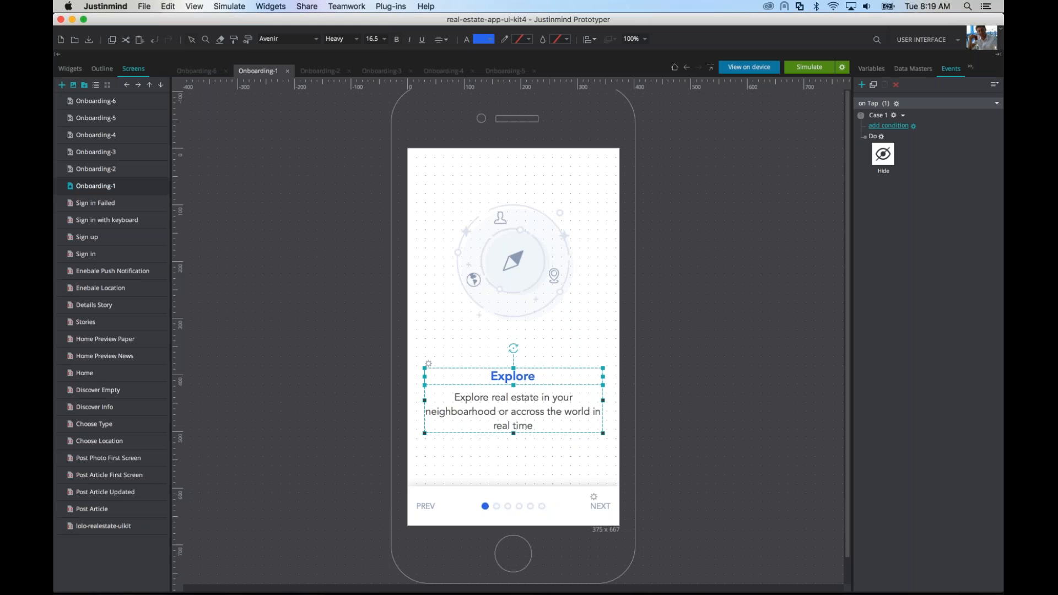
# Step: Switch to the Prototype1 window and delete all elements from its Onboarding-1 screen
pyautogui.moveTo(653, 579)
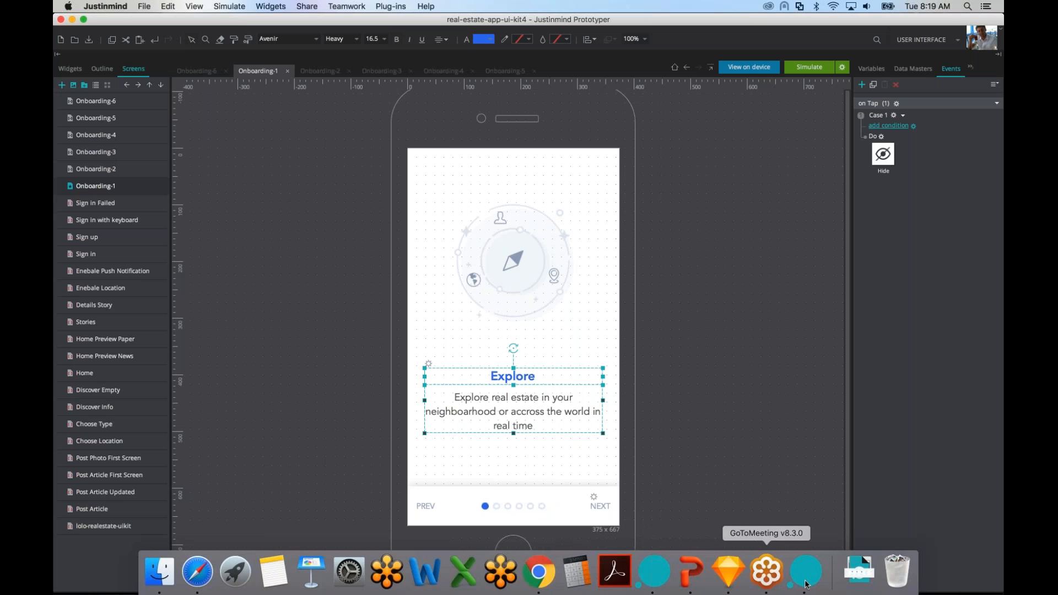
pyautogui.click(656, 573)
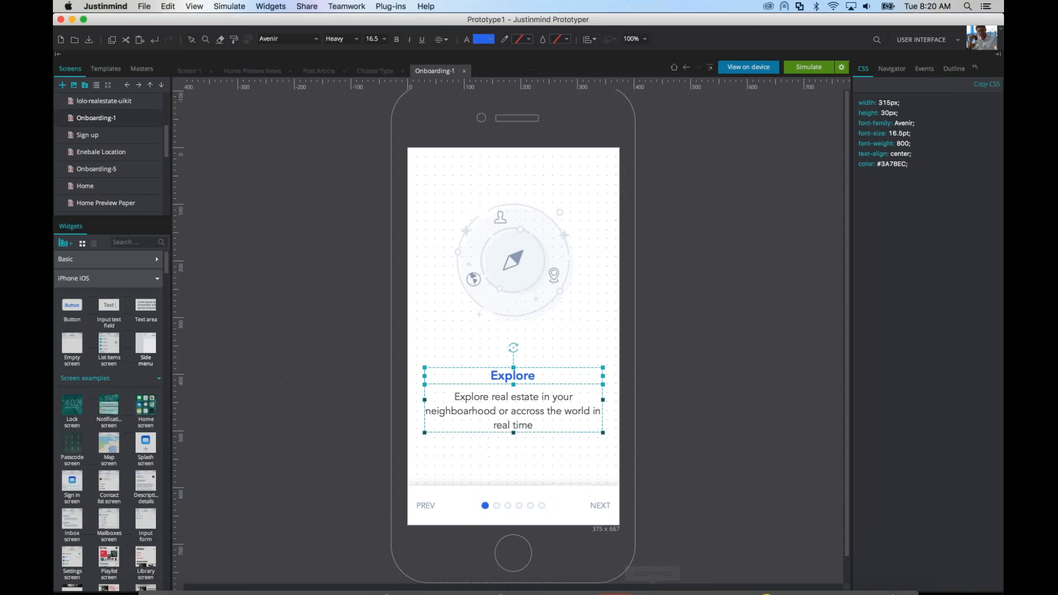
pyautogui.moveTo(366, 141); pyautogui.dragTo(686, 560)
pyautogui.press('Delete')
# Step: Copy the compass graphic from Onboarding-1 in real-estate-app-ui-kit4 and paste it into the upper half of Prototype1's Onboarding-1 screen
pyautogui.press('super+grave')
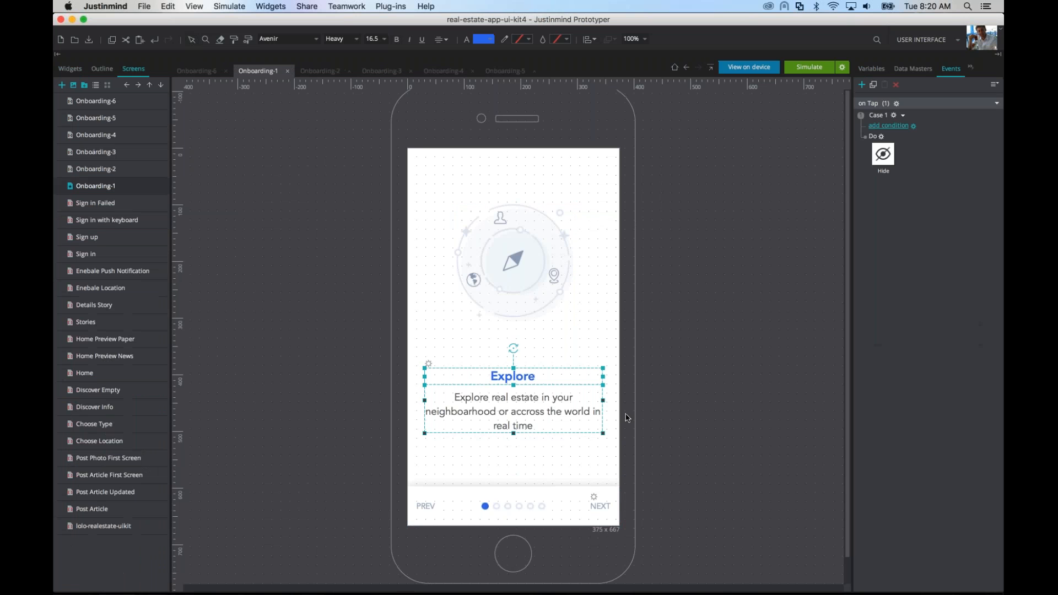
pyautogui.click(494, 253)
pyautogui.click(560, 262)
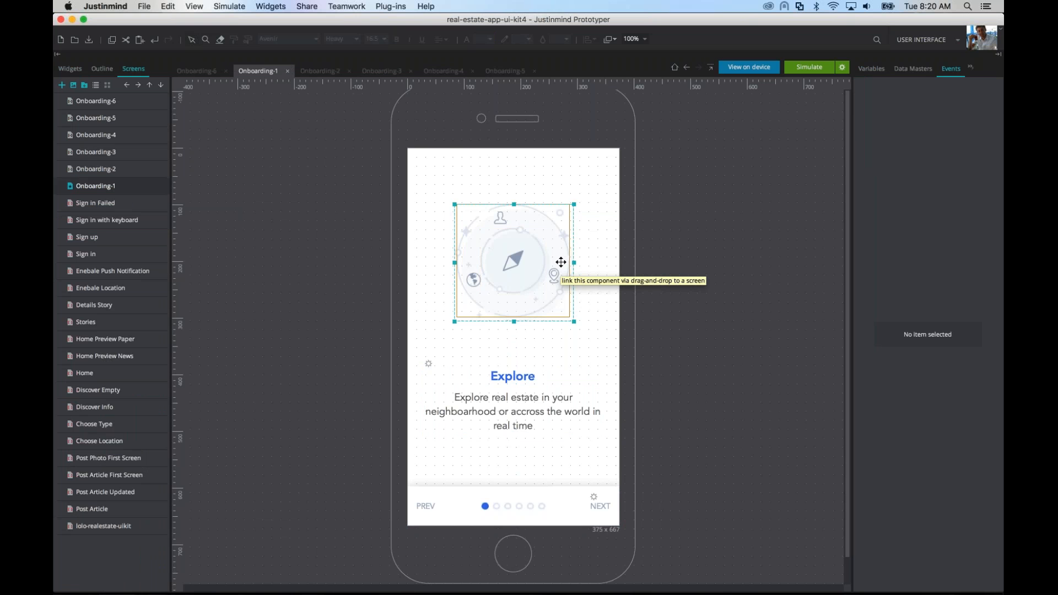
pyautogui.press('super+grave')
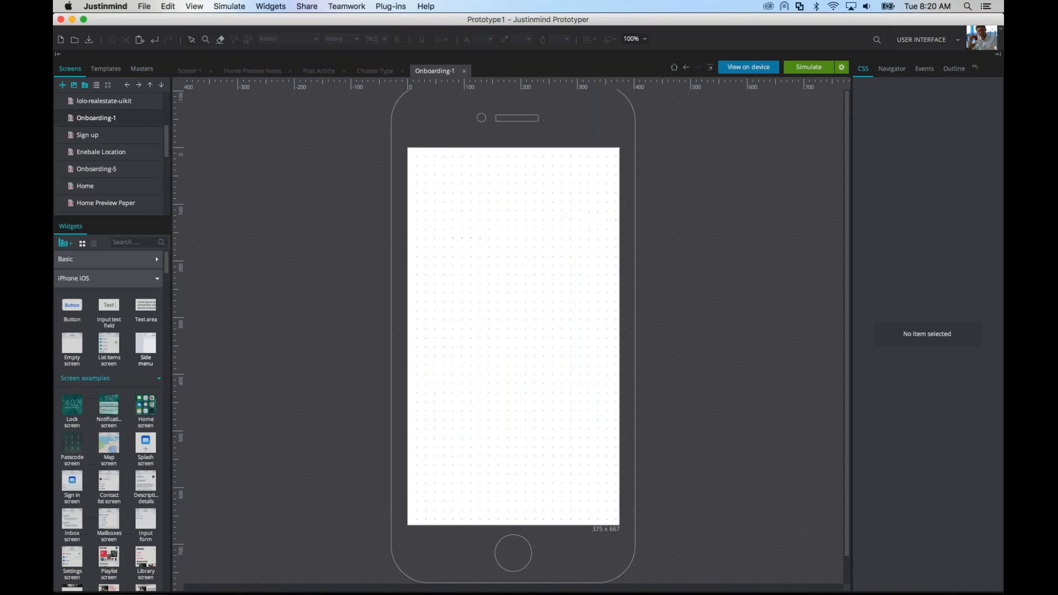
pyautogui.press('super+v')
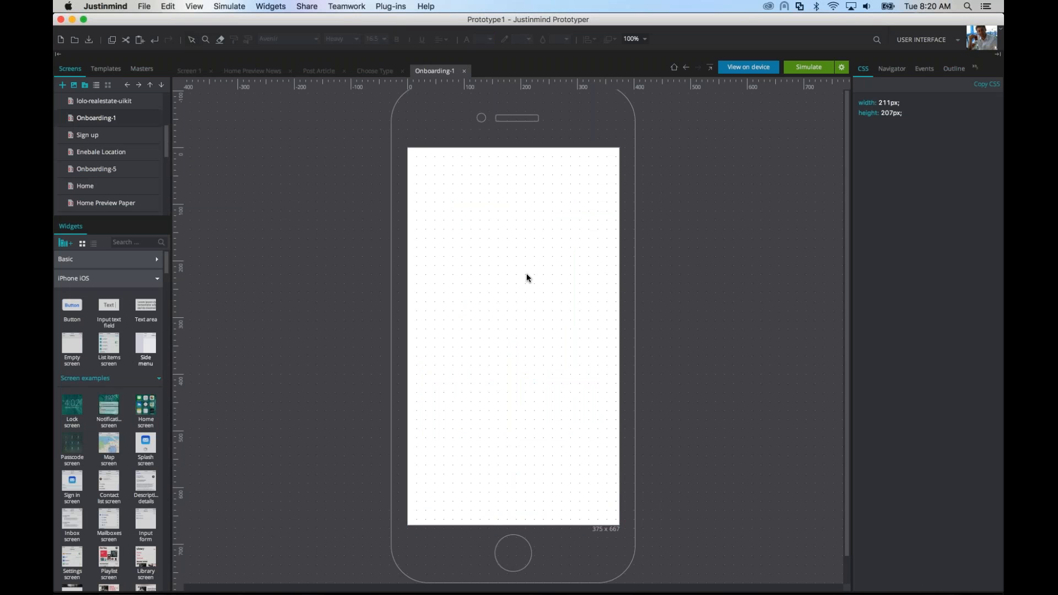
pyautogui.moveTo(529, 253); pyautogui.dragTo(571, 293)
# Step: Inspect the layer outline of the pasted graphic by expanding Group_1 and selecting Image_16
pyautogui.click(954, 68)
pyautogui.click(889, 118)
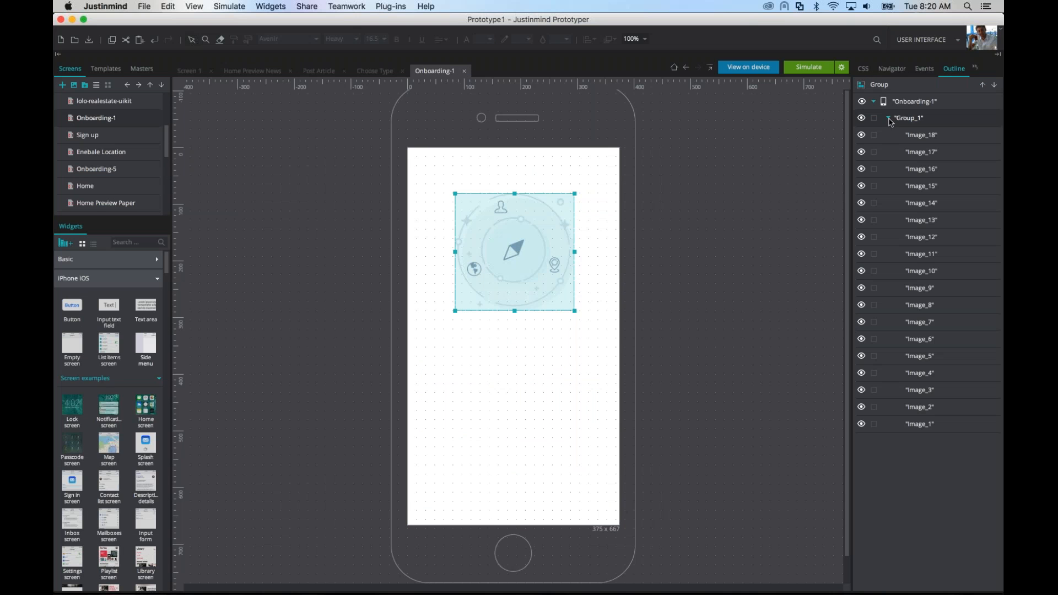
pyautogui.click(930, 173)
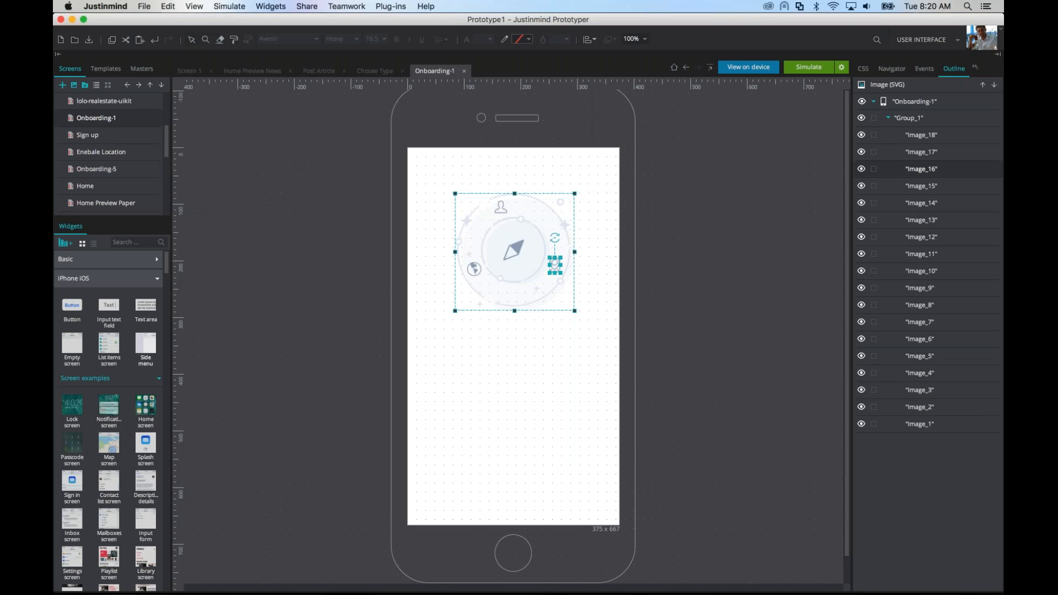
# Step: Return to the real-estate-app-ui-kit4 window and create a custom widget library named "My widgets"
pyautogui.press('super+Tab')
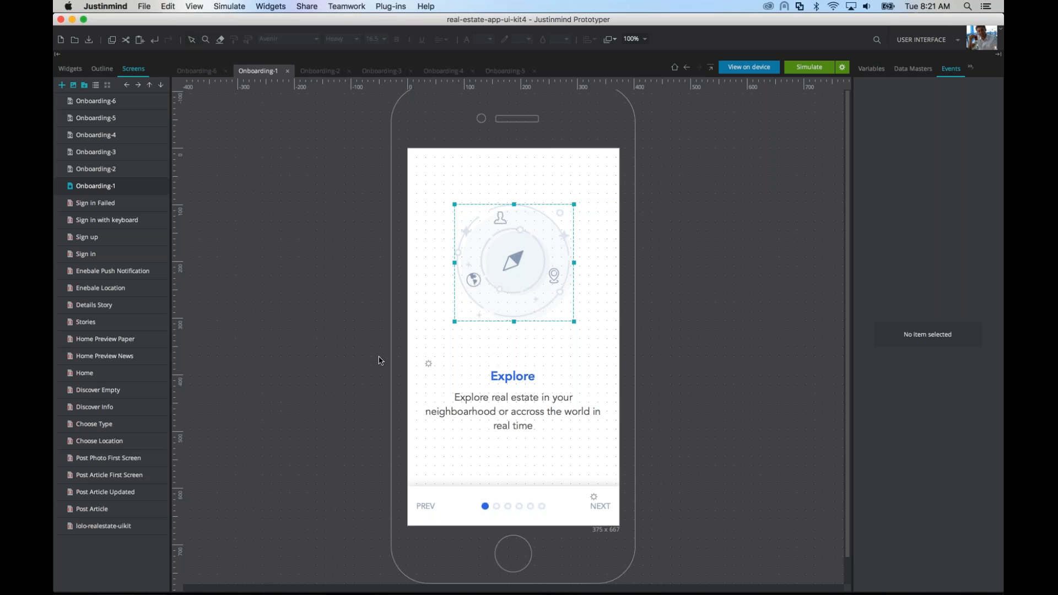
pyautogui.click(278, 9)
pyautogui.click(289, 50)
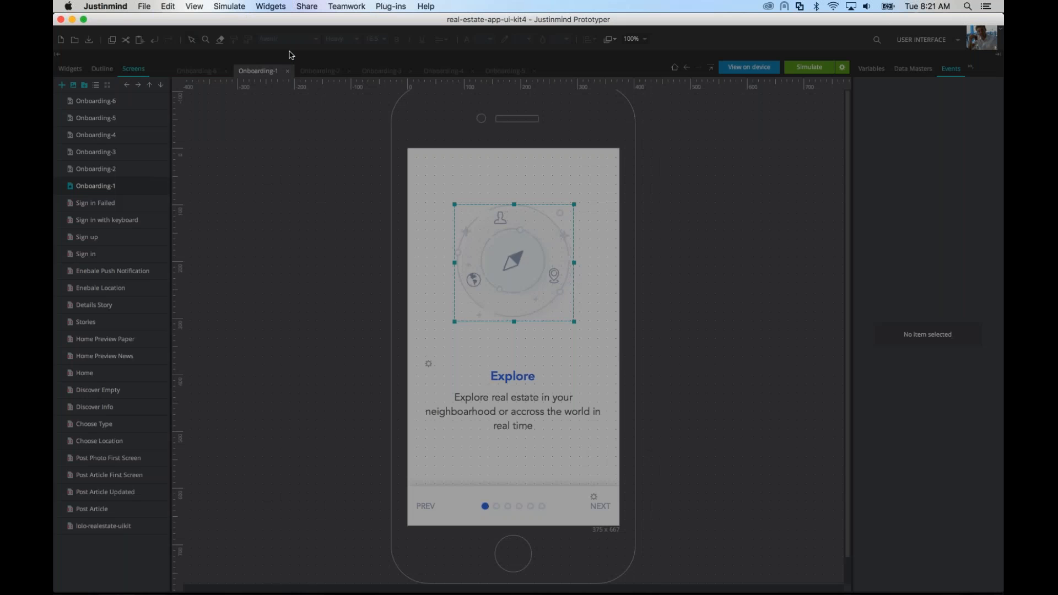
pyautogui.write('My widgets')
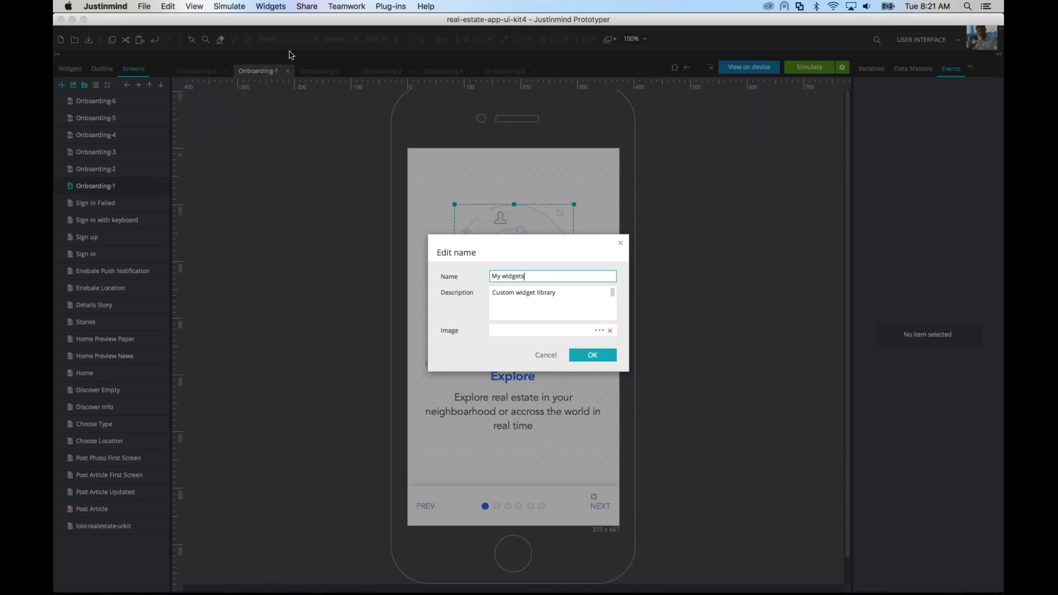
pyautogui.press('Return')
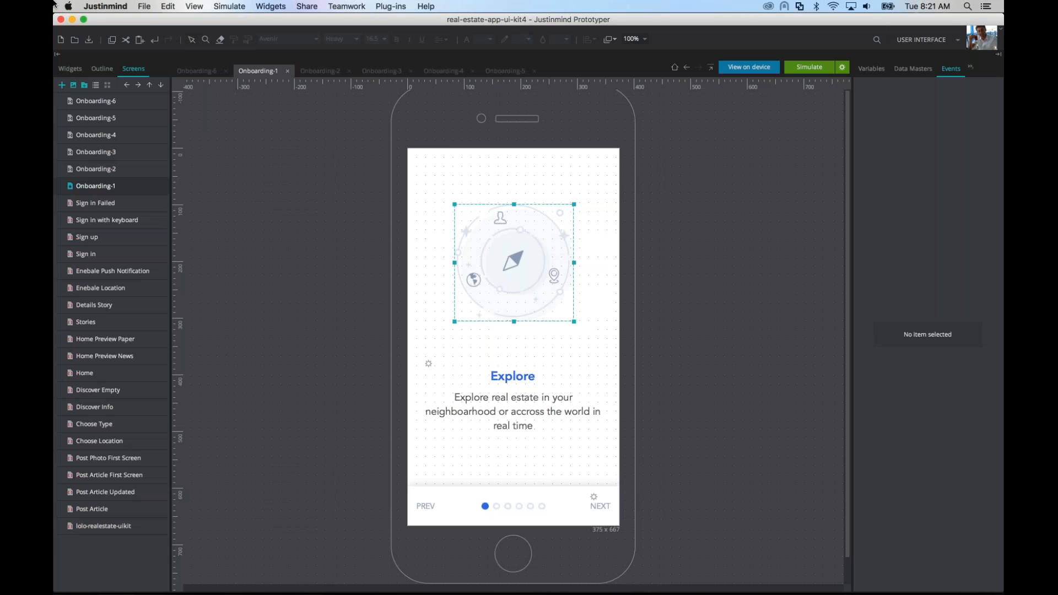
# Step: Add the compass graphic group to the My widgets library with the title "Graphic"
pyautogui.click(69, 69)
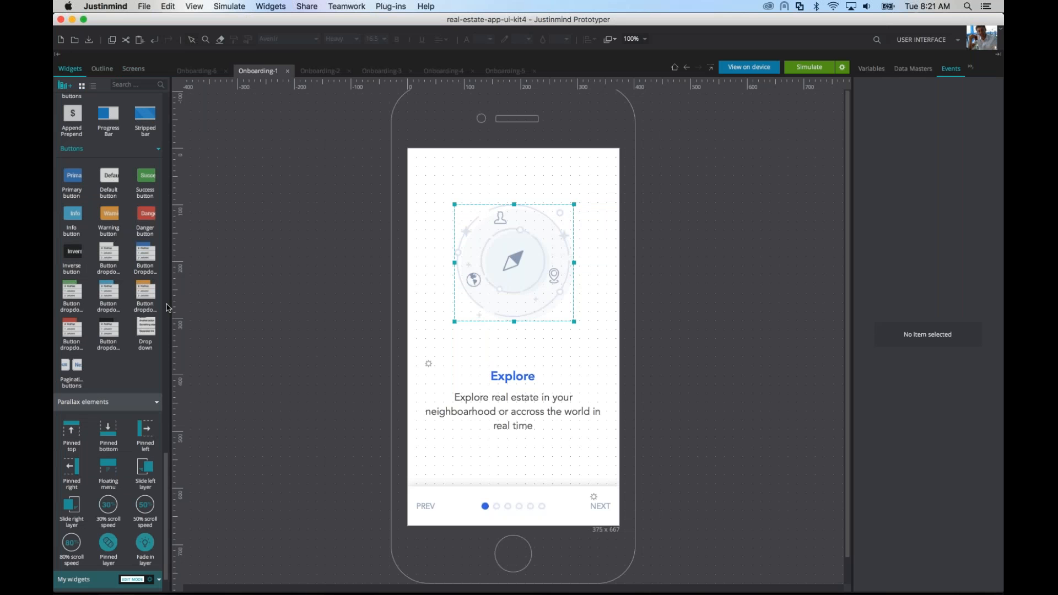
pyautogui.moveTo(165, 550); pyautogui.dragTo(165, 562)
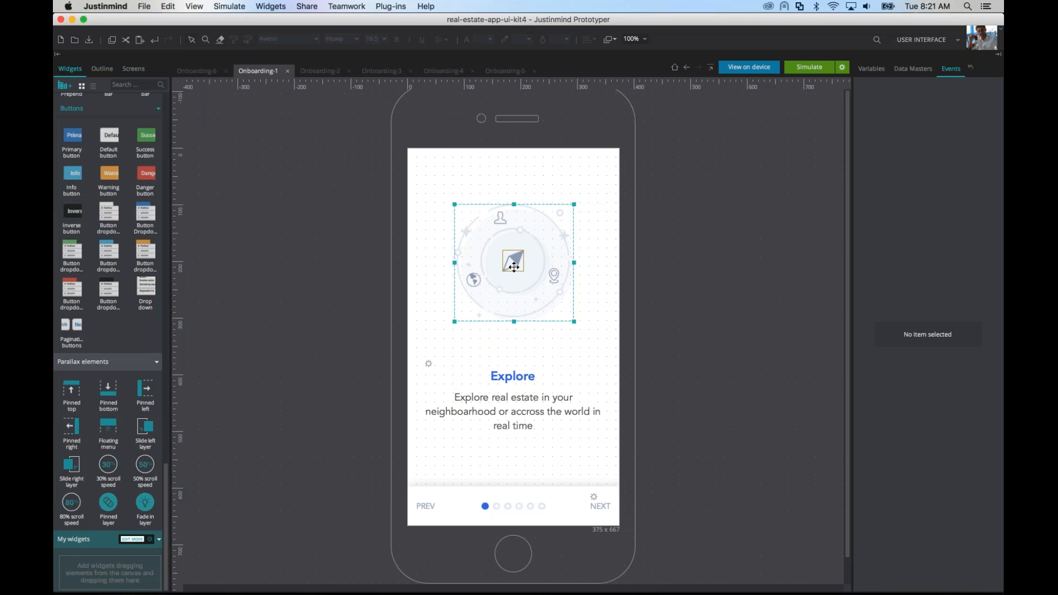
pyautogui.moveTo(513, 261); pyautogui.dragTo(110, 570)
pyautogui.write('Graphic')
pyautogui.press('Return')
# Step: Add the PREV/NEXT bar group from Onboarding-1 to the My widgets library with the title "Bottom bar"
pyautogui.moveTo(370, 421); pyautogui.dragTo(649, 558)
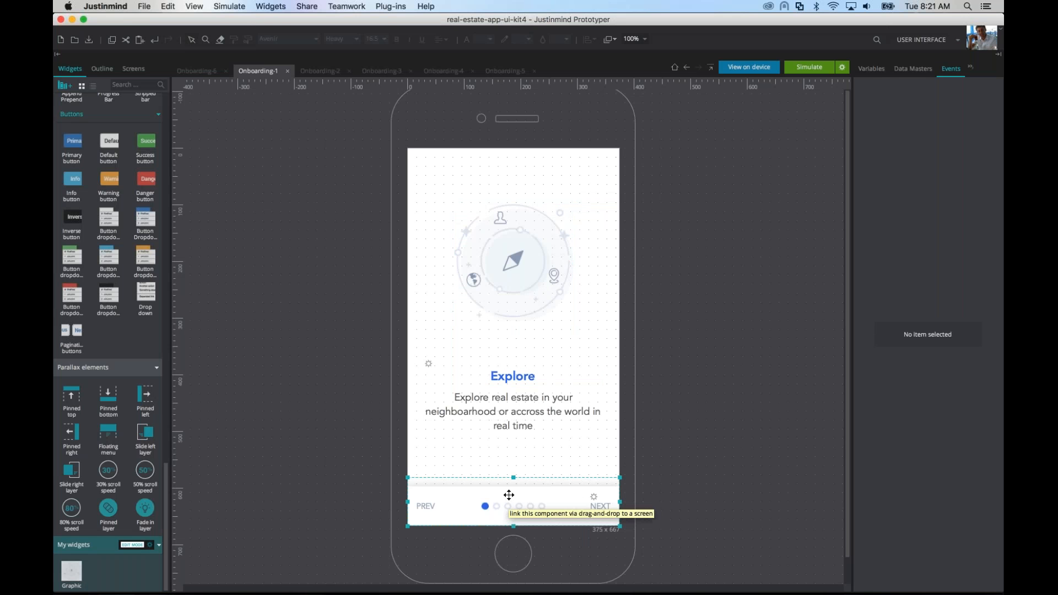
pyautogui.moveTo(509, 495); pyautogui.dragTo(88, 573)
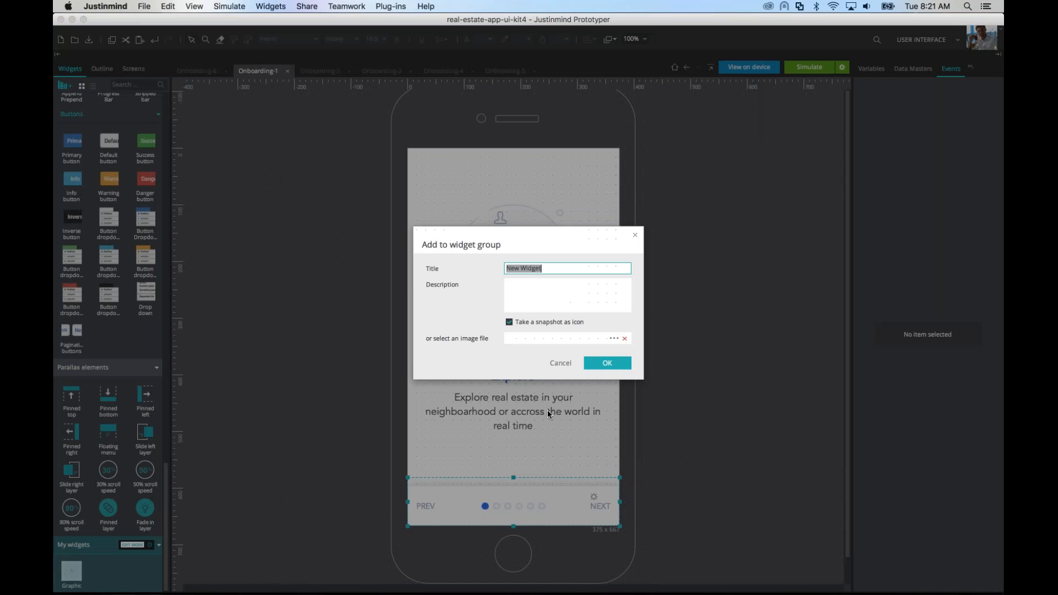
pyautogui.write('Bottom bar')
pyautogui.press('Return')
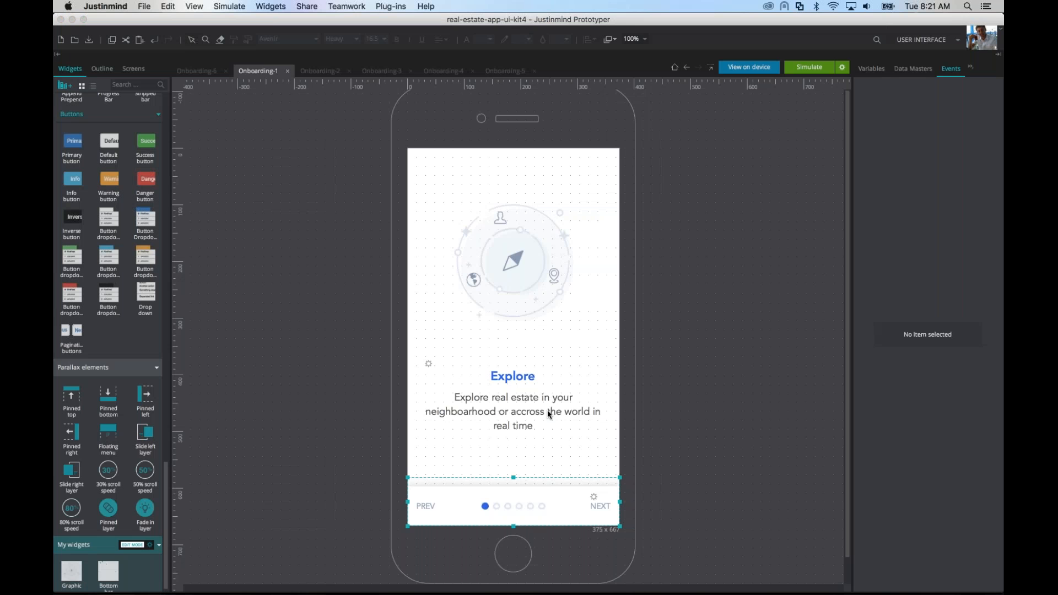
# Step: Place the Bottom bar widget just above the Explore title on Onboarding-1 and the Graphic widget over the description text
pyautogui.click(808, 153)
pyautogui.moveTo(108, 572); pyautogui.dragTo(404, 326)
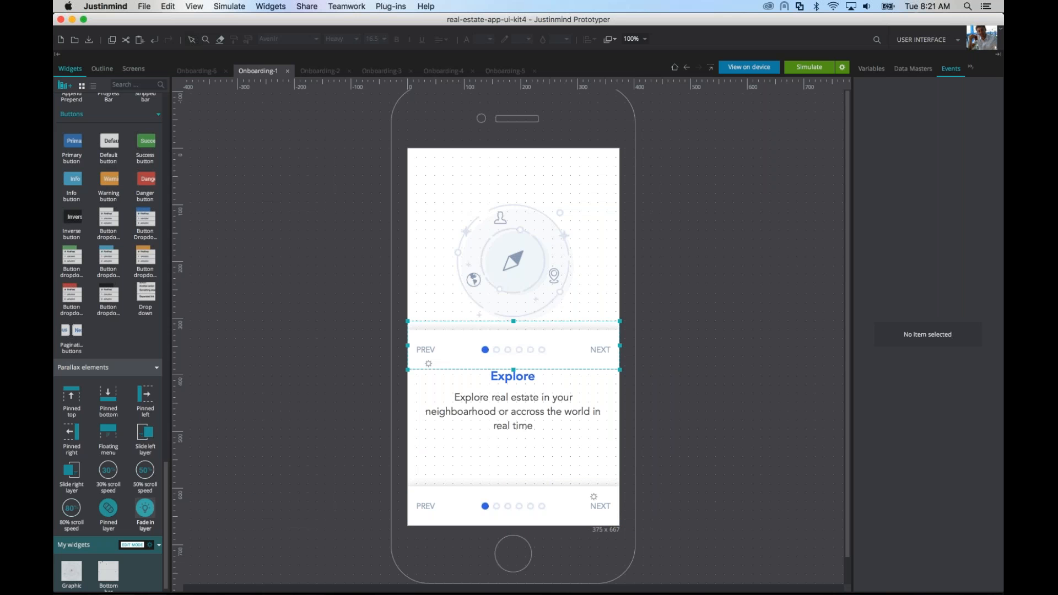
pyautogui.moveTo(72, 572); pyautogui.dragTo(595, 452)
# Step: Select the compass icon inside the newly placed Graphic widget and display its properties
pyautogui.doubleClick(536, 404)
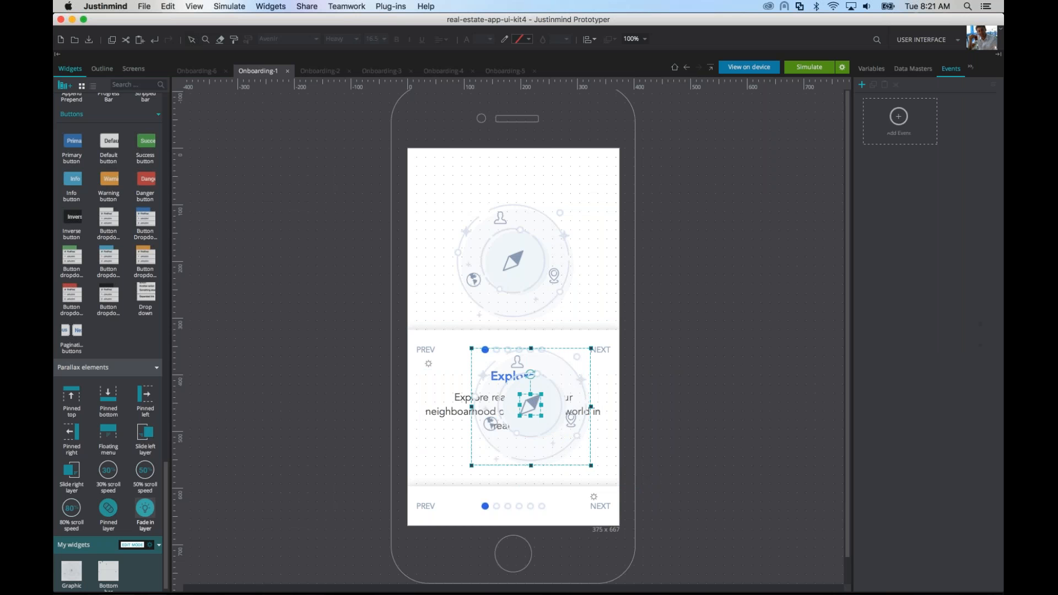
pyautogui.click(539, 401)
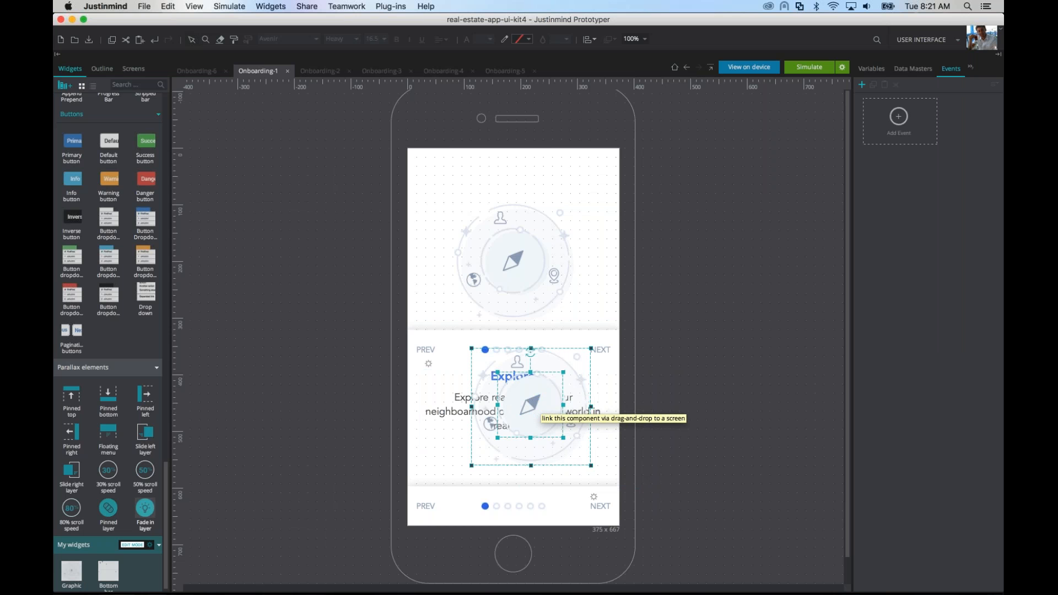
pyautogui.click(532, 404)
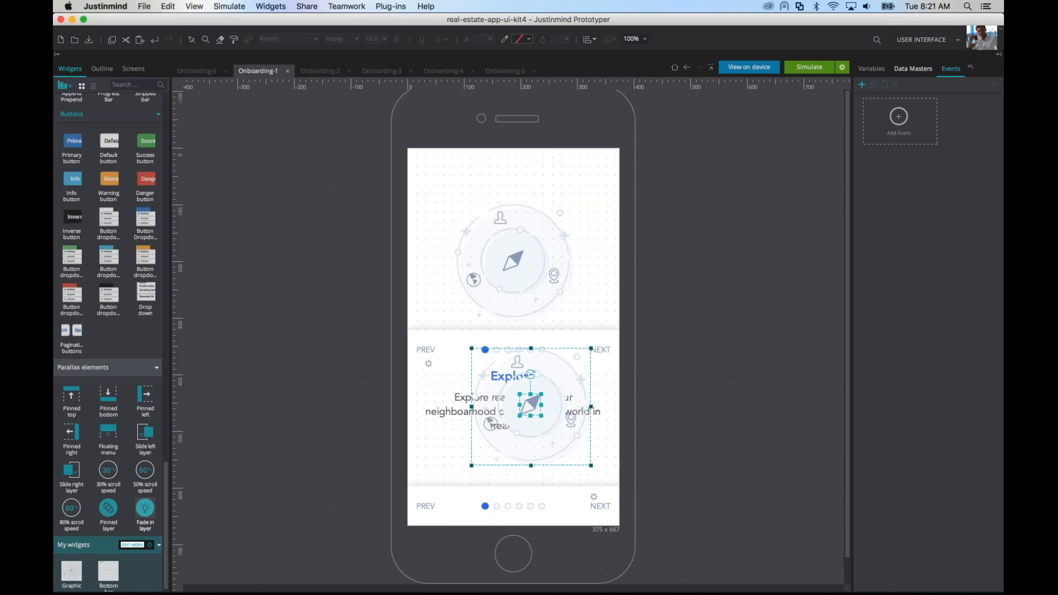
pyautogui.click(972, 67)
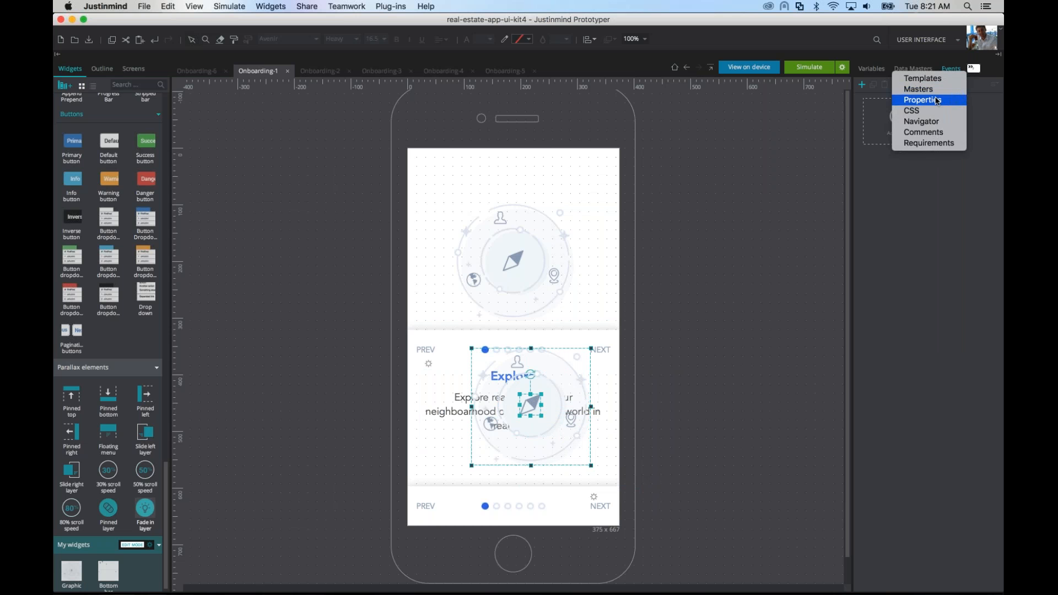
pyautogui.click(937, 100)
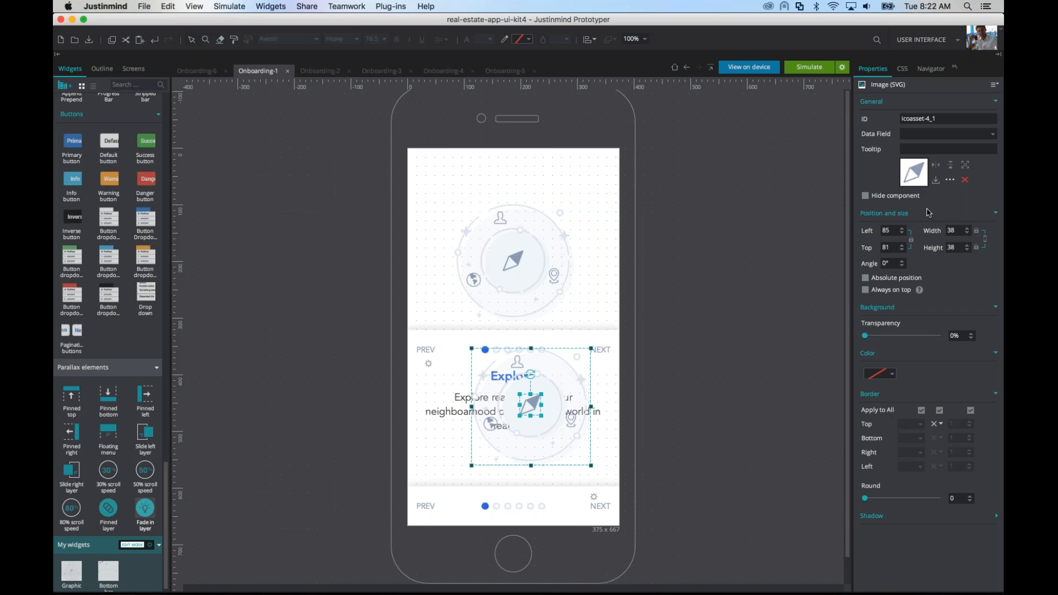
# Step: Delete all elements from the Onboarding-1 screen in real-estate-app-ui-kit4
pyautogui.scroll(-1, 715, 238)
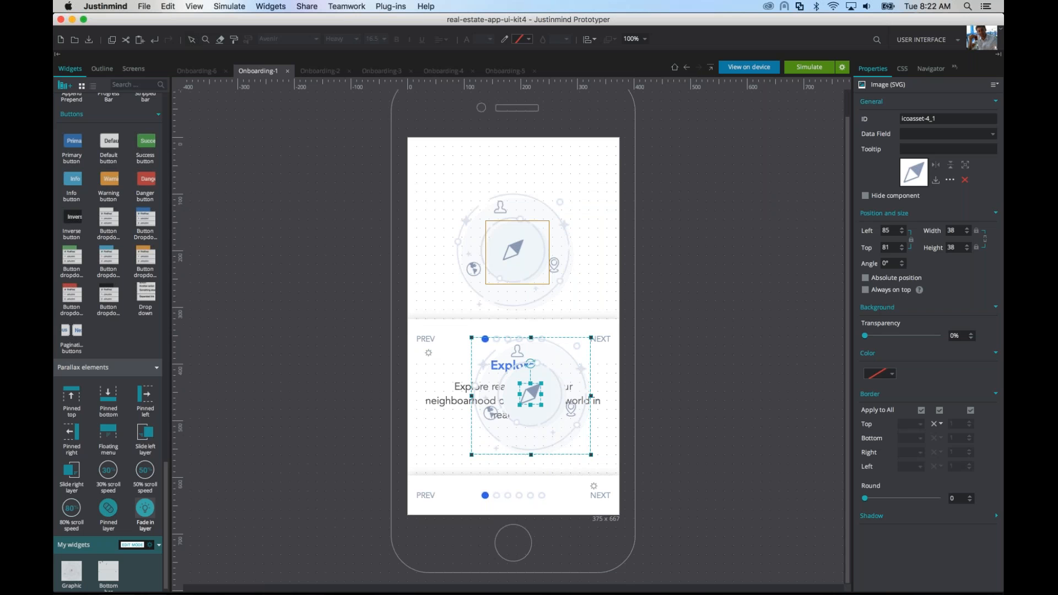
pyautogui.moveTo(357, 170); pyautogui.dragTo(710, 543)
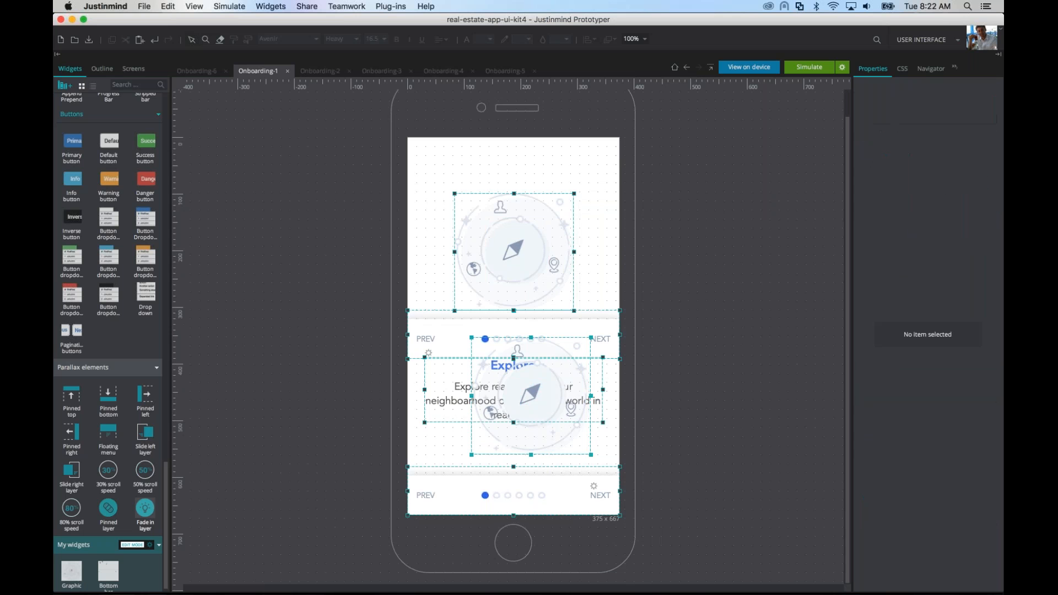
pyautogui.press('Delete')
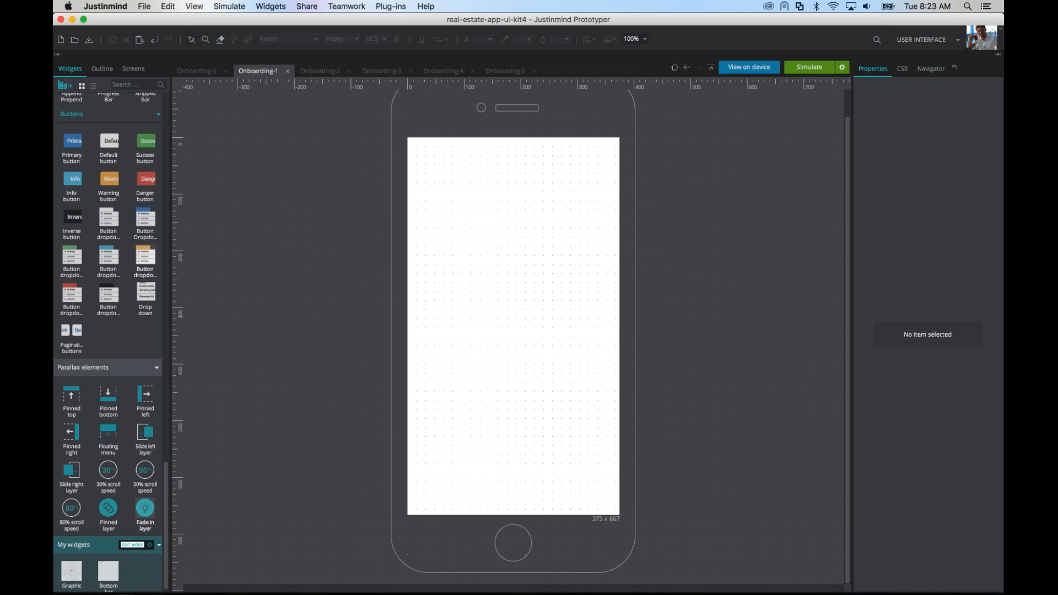
# Step: Place a Button widget on the empty Onboarding-1 screen at about 106 from the left and 175 from the top, and dismiss the link tip
pyautogui.scroll(4, 148, 283)
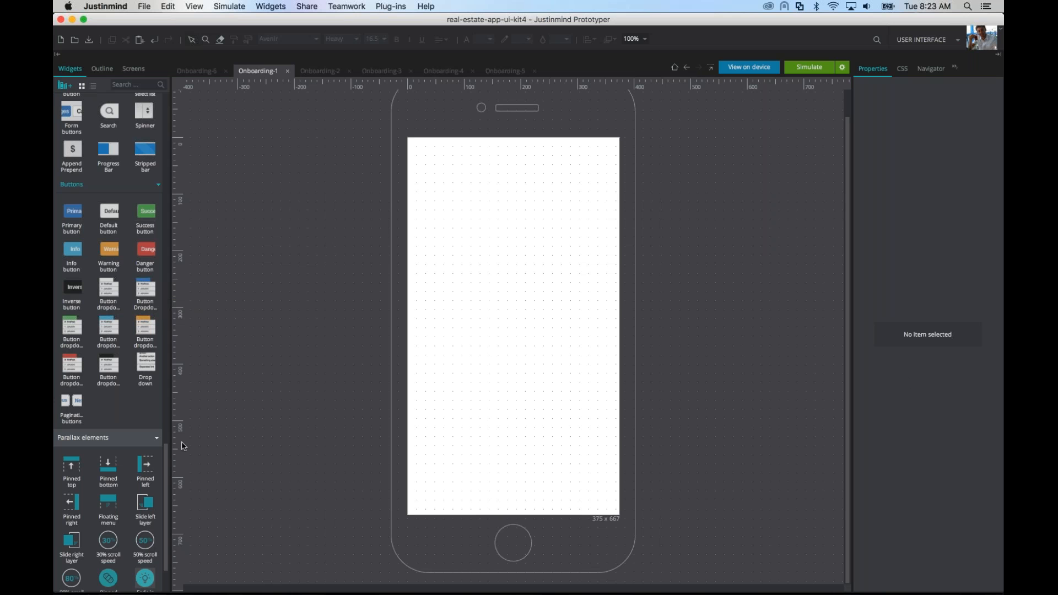
pyautogui.moveTo(167, 458); pyautogui.dragTo(208, 141)
pyautogui.moveTo(72, 147); pyautogui.dragTo(469, 238)
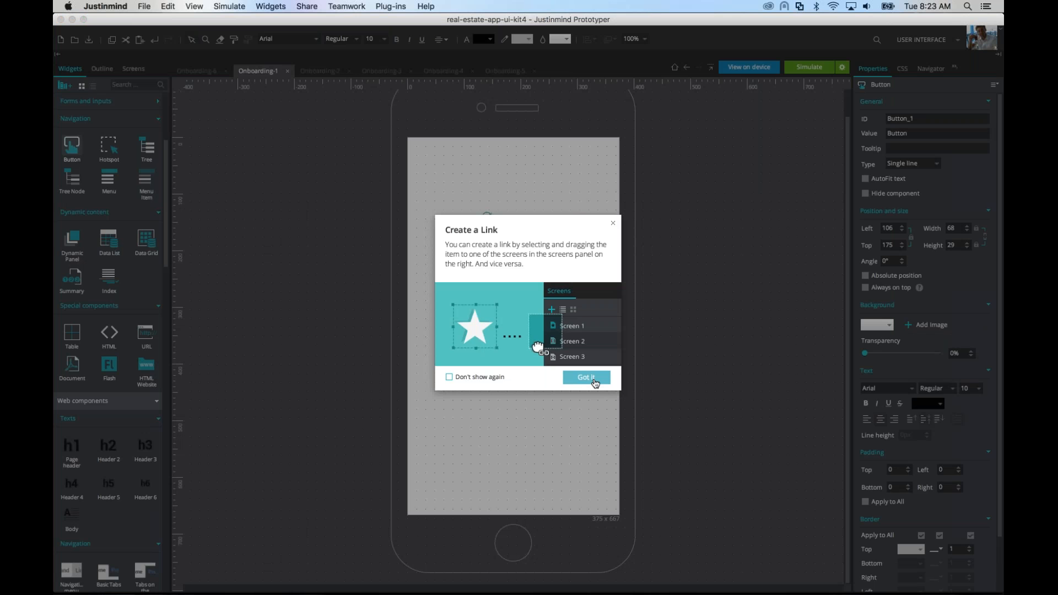
pyautogui.click(586, 378)
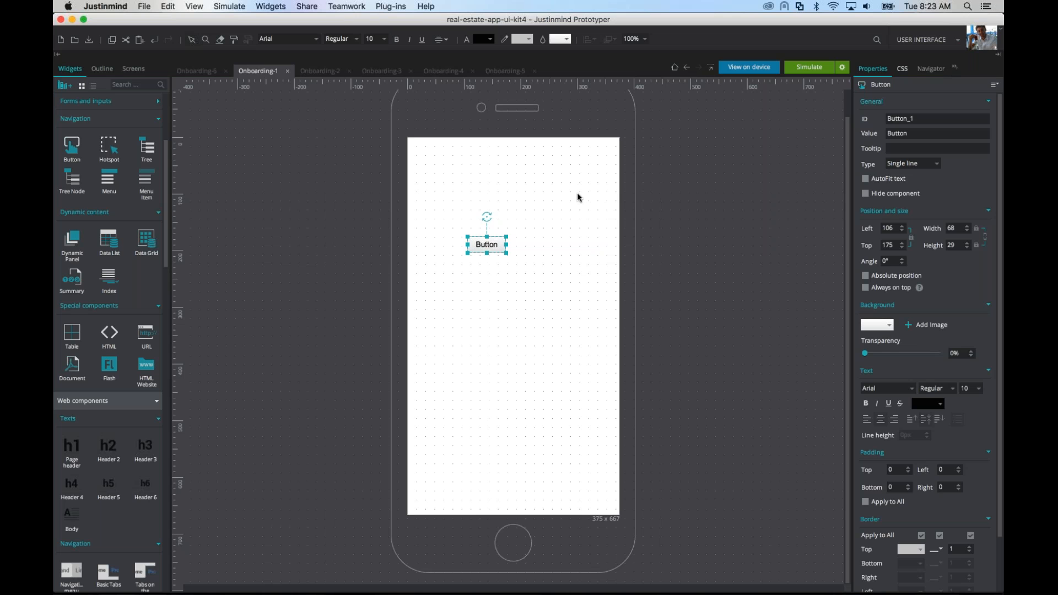
# Step: Delete the Button widget from Onboarding-1 and collapse the Basic and Web components widget libraries
pyautogui.press('Delete')
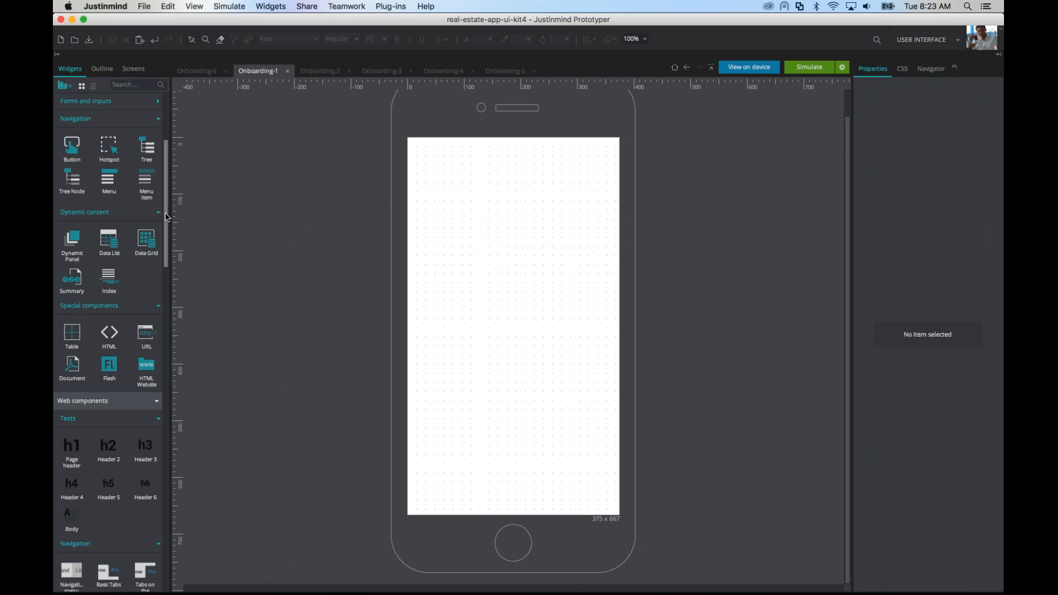
pyautogui.moveTo(166, 216); pyautogui.dragTo(168, 160)
pyautogui.click(157, 102)
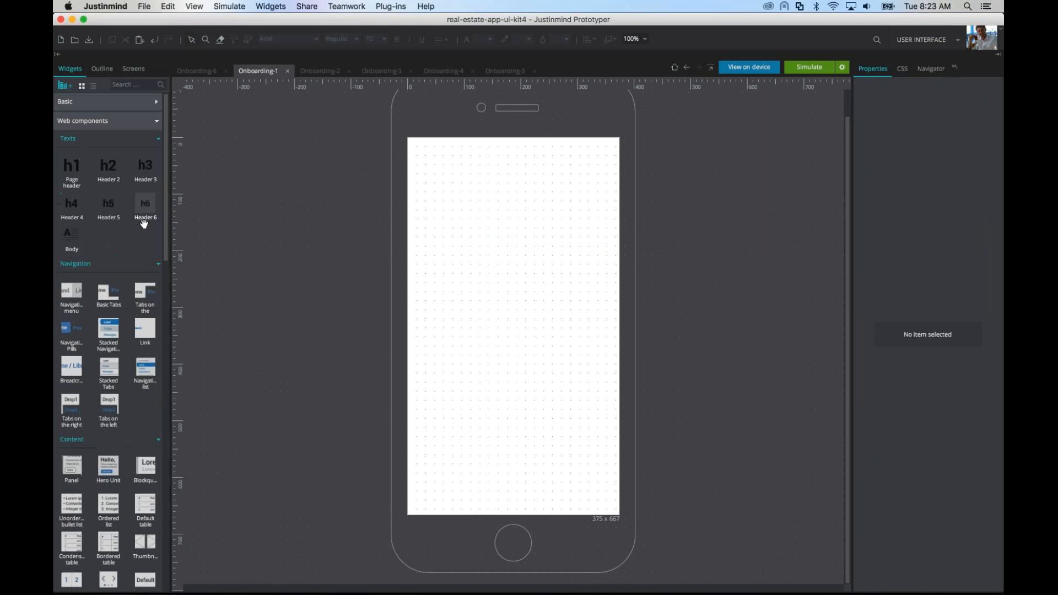
pyautogui.scroll(-3, 105, 368)
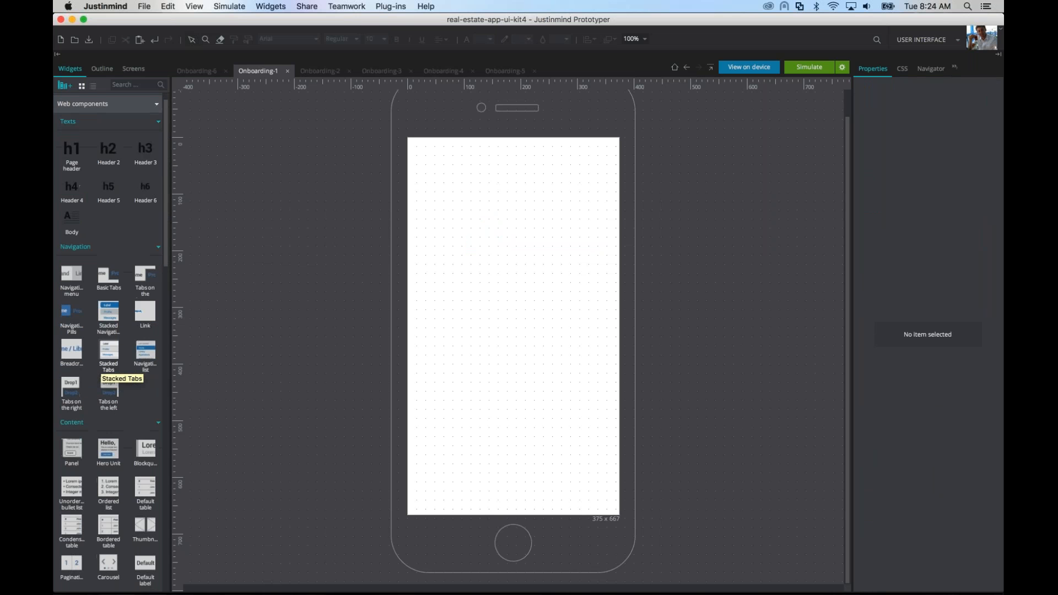
pyautogui.scroll(3, 105, 368)
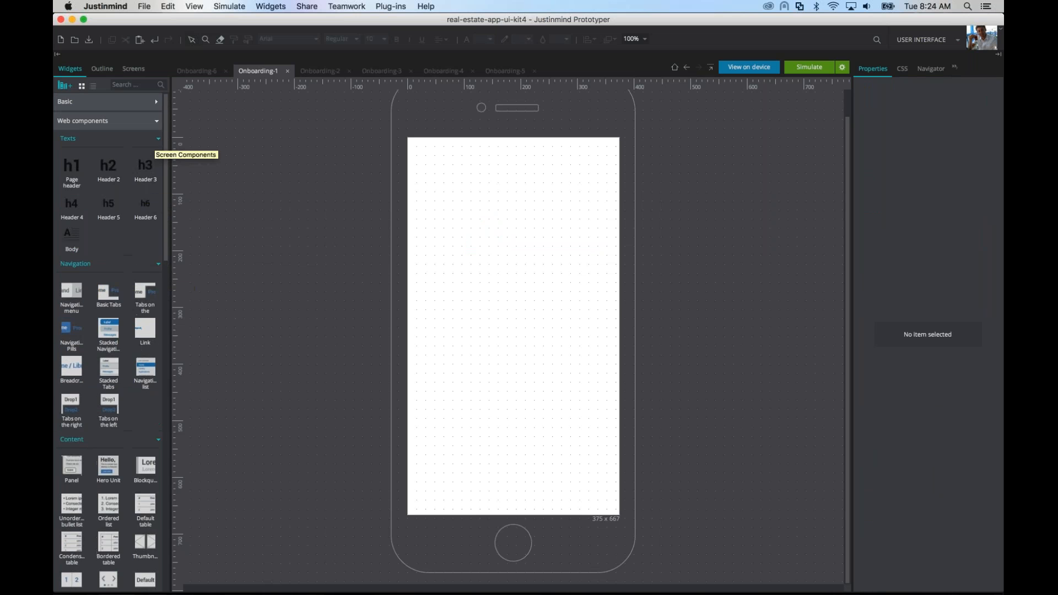
pyautogui.click(159, 123)
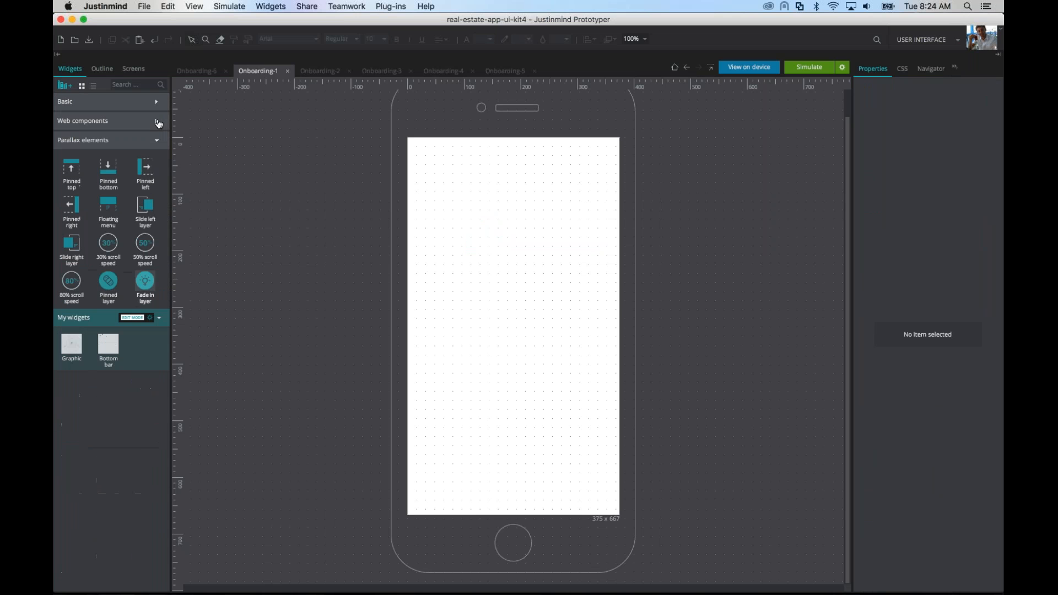
# Step: Add the default iPhone iOS library to the widgets and close the library manager
pyautogui.click(60, 86)
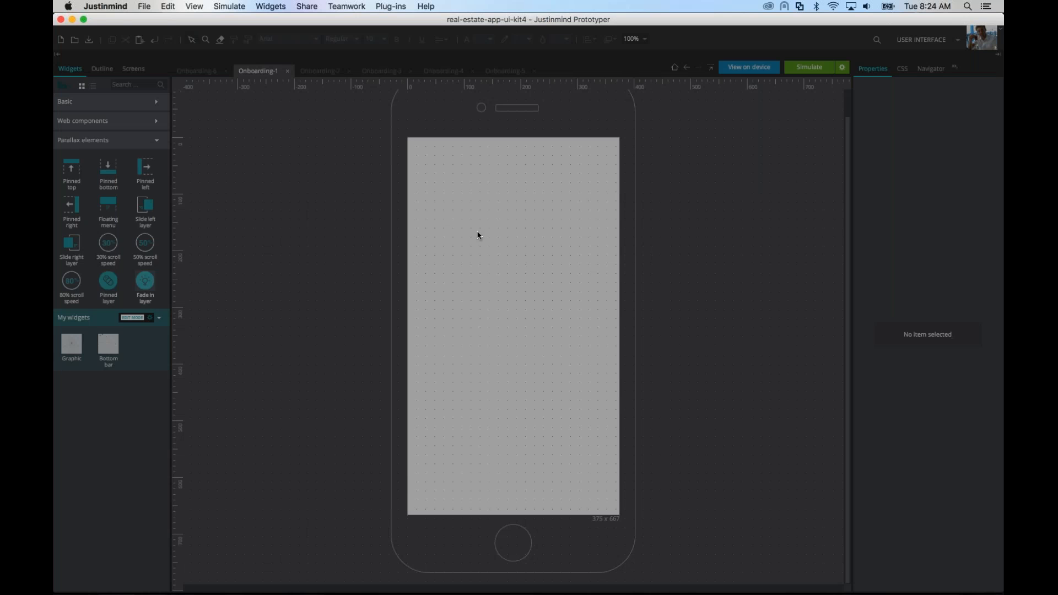
pyautogui.click(523, 167)
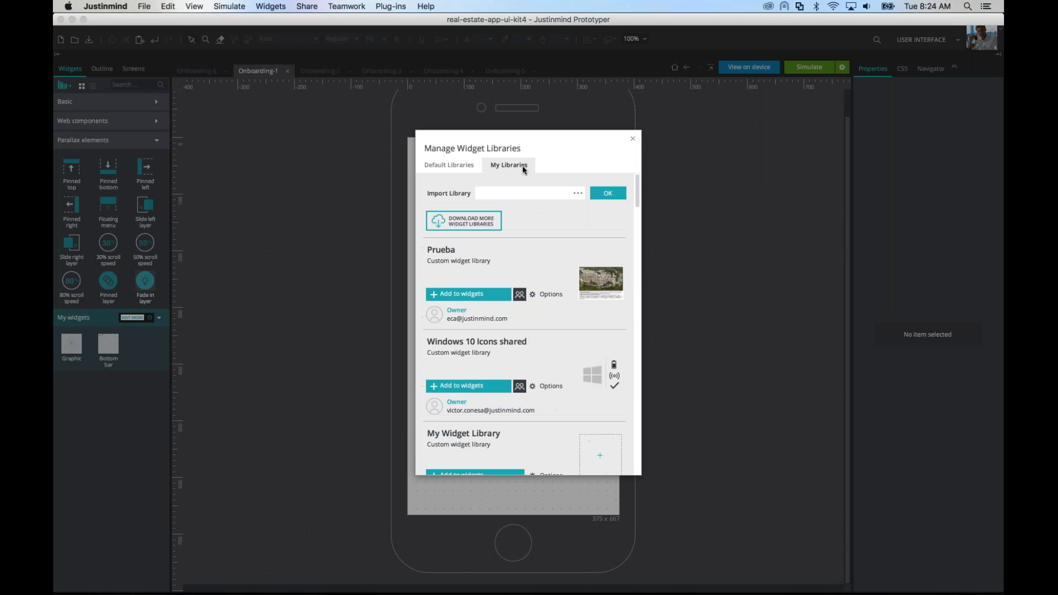
pyautogui.click(449, 165)
pyautogui.click(469, 302)
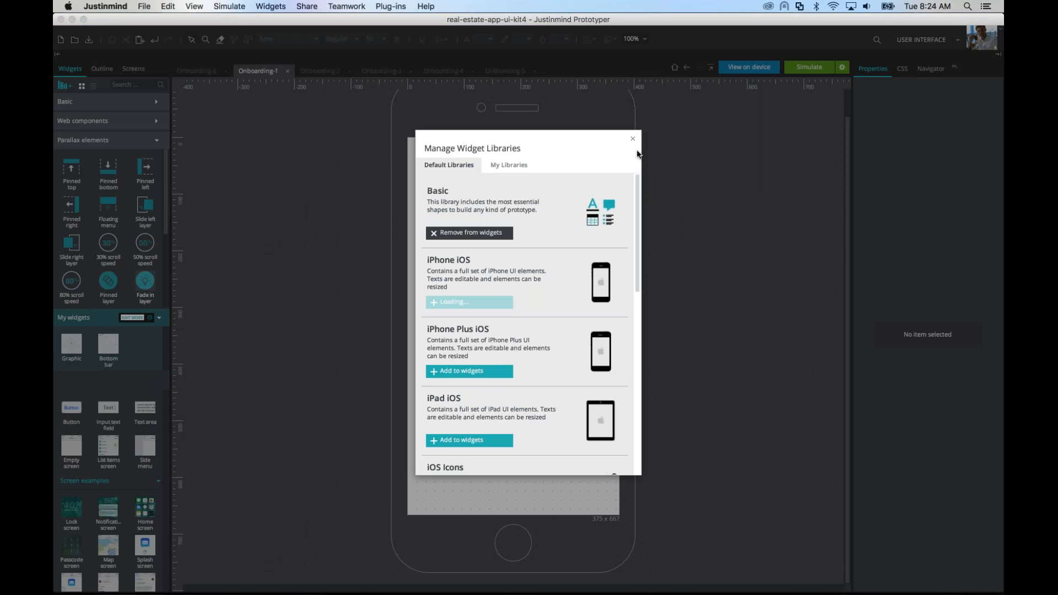
pyautogui.click(218, 259)
# Step: Place the iPhone iOS Notifications screen example on Onboarding-1 and delete its Tweet and Calendar notifications
pyautogui.moveTo(113, 244); pyautogui.dragTo(408, 146)
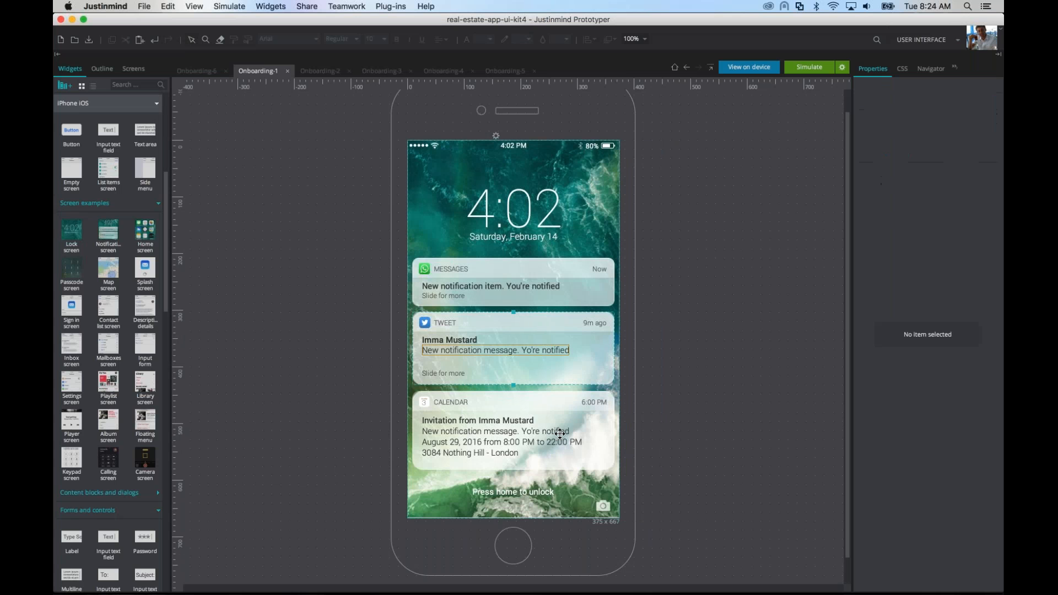
pyautogui.press('Delete')
pyautogui.click(559, 433)
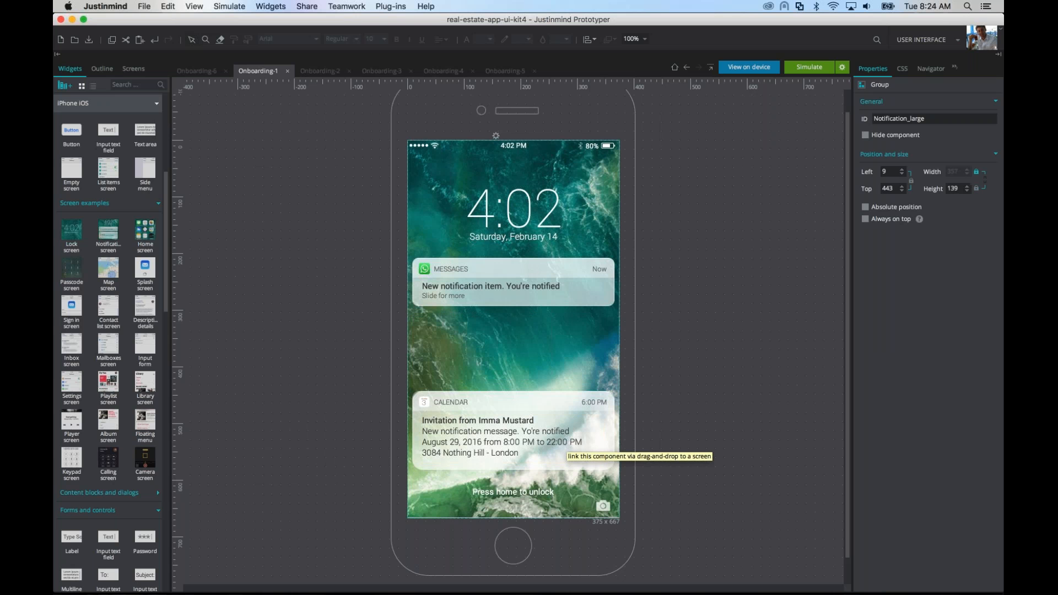
pyautogui.press('Delete')
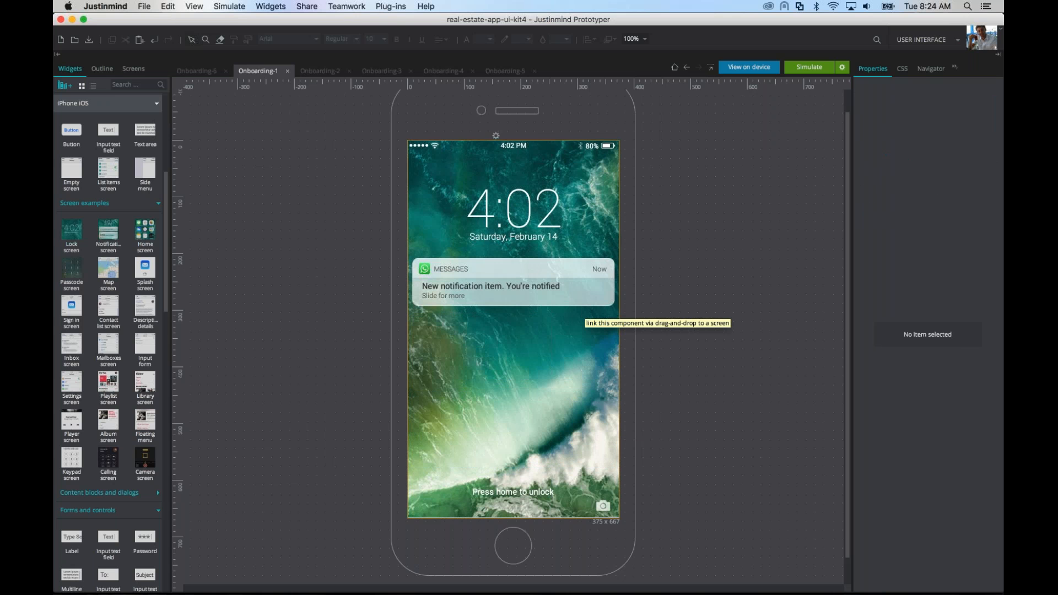
# Step: Set the Messages notification group to be a hidden component
pyautogui.click(582, 320)
pyautogui.click(573, 291)
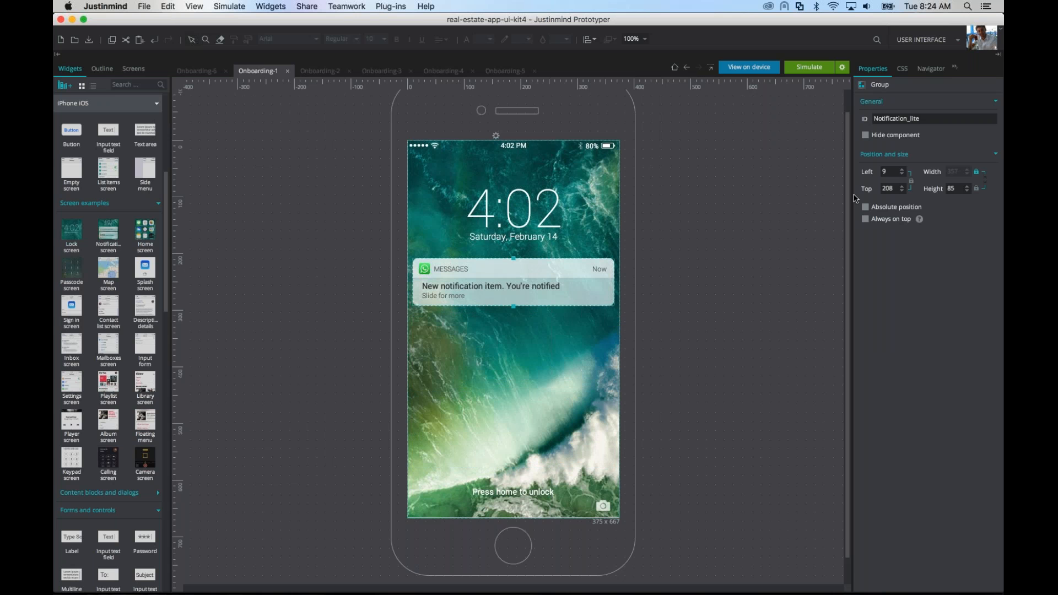
pyautogui.click(868, 139)
# Step: Add an on Page Load event to the Onboarding-1 screen with a Pause action of 2000 ms
pyautogui.click(957, 67)
pyautogui.click(915, 121)
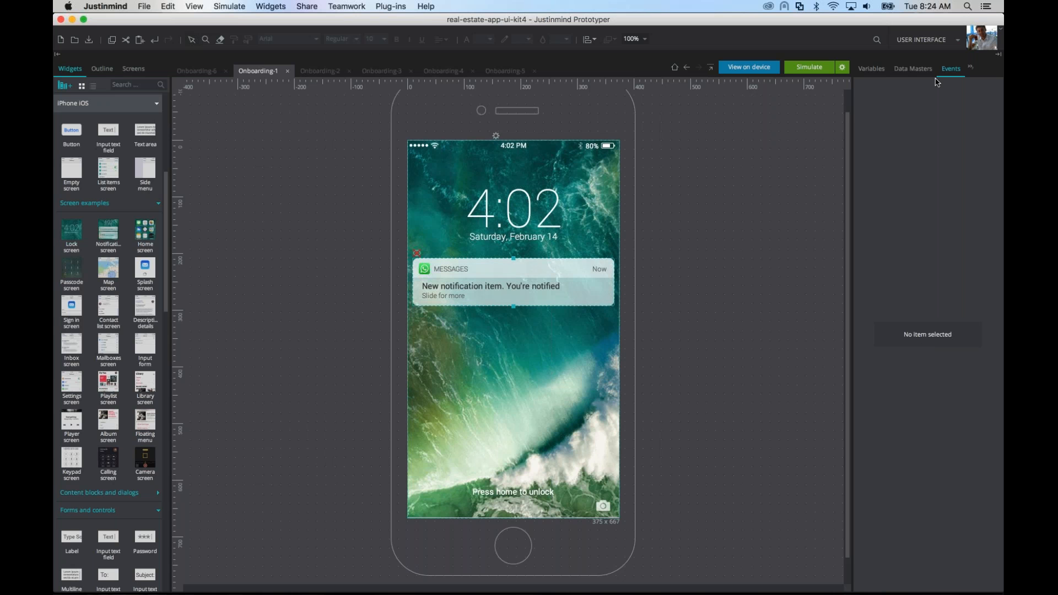
pyautogui.click(103, 69)
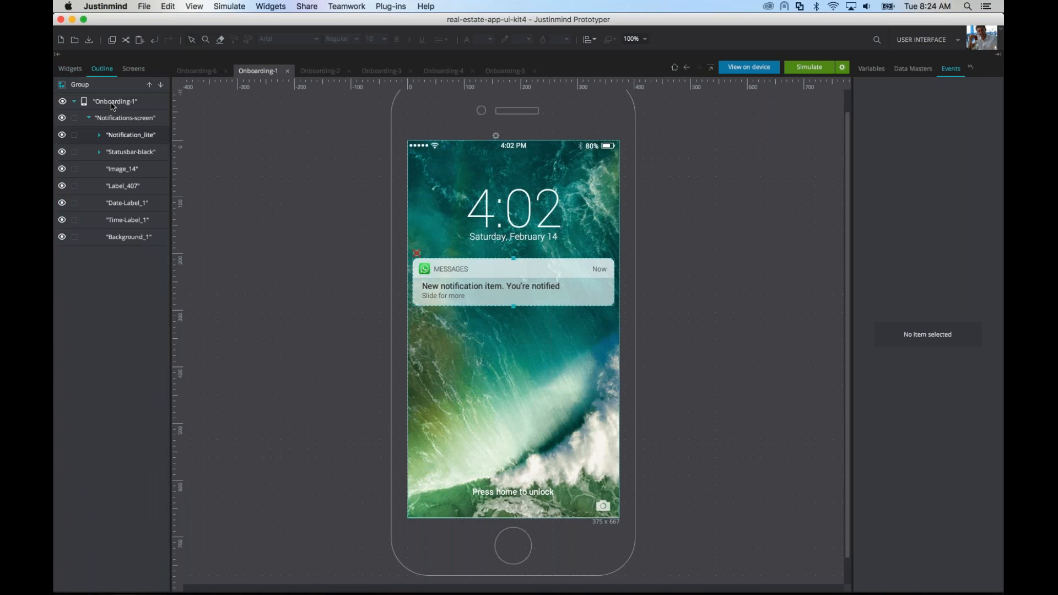
pyautogui.click(114, 103)
pyautogui.click(898, 121)
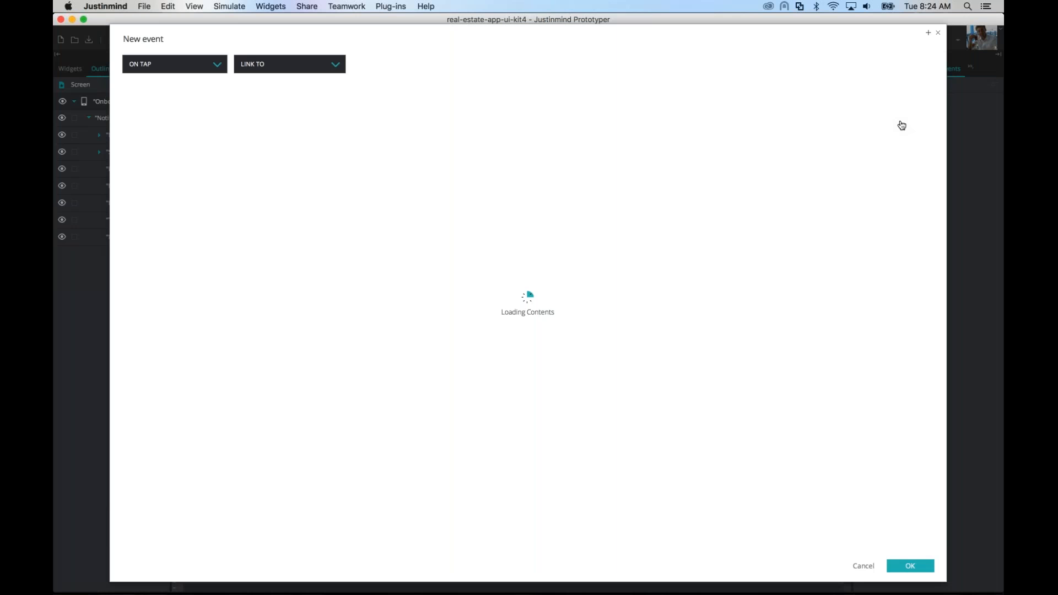
pyautogui.click(210, 68)
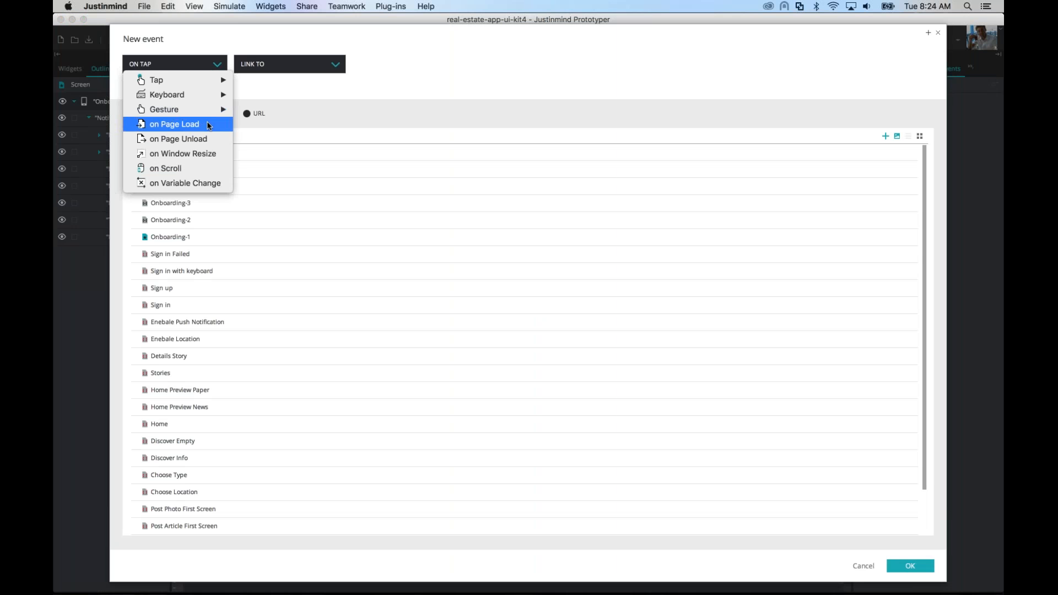
pyautogui.click(209, 124)
pyautogui.click(306, 64)
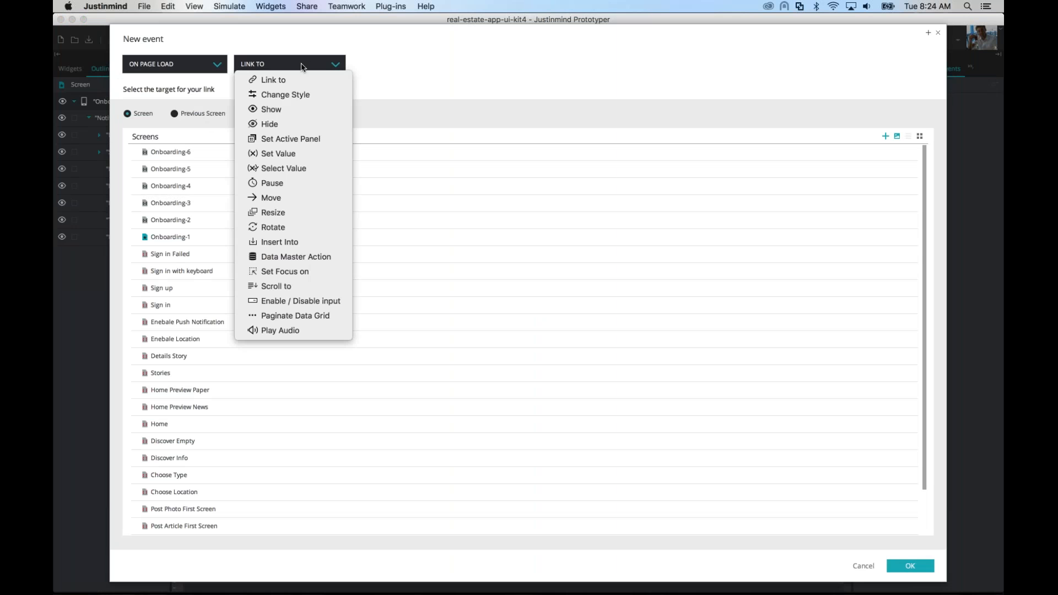
pyautogui.click(298, 183)
pyautogui.click(325, 119)
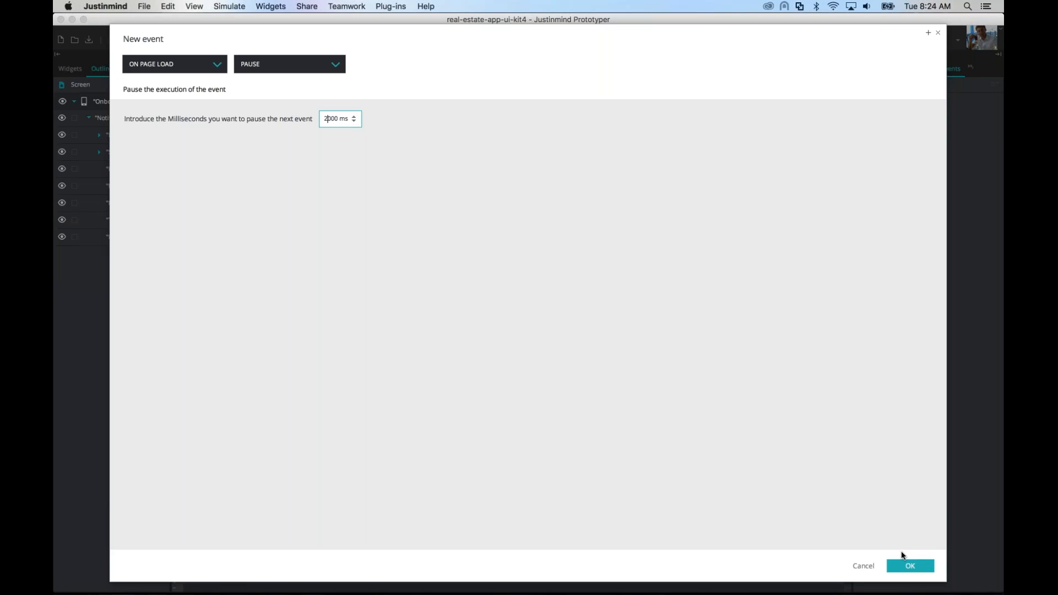
pyautogui.click(907, 565)
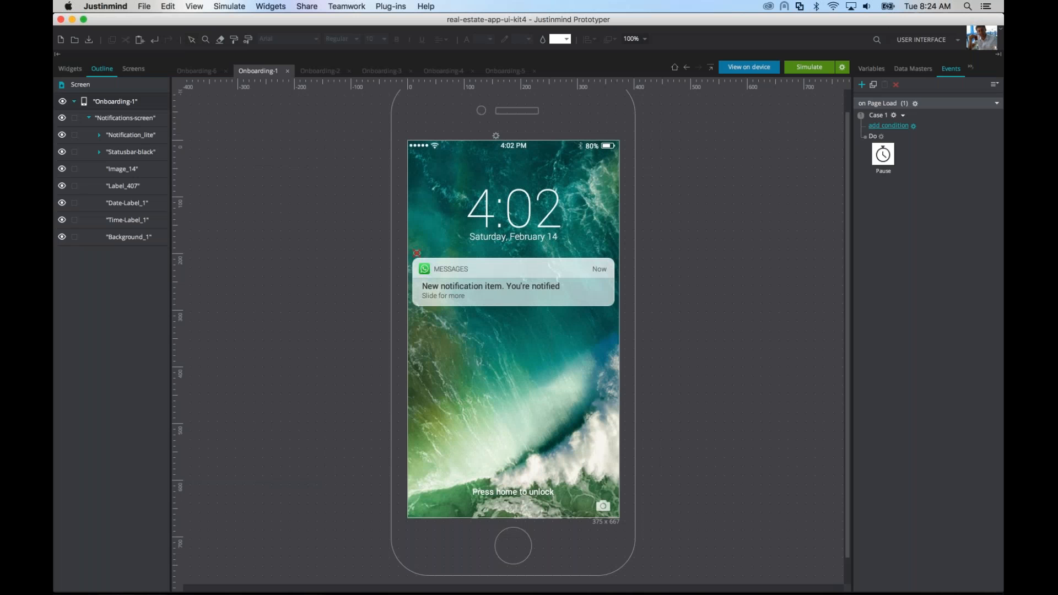
# Step: Add a Show action for the Messages notification following the pause, and simulate the Onboarding-1 screen
pyautogui.click(881, 137)
pyautogui.click(901, 146)
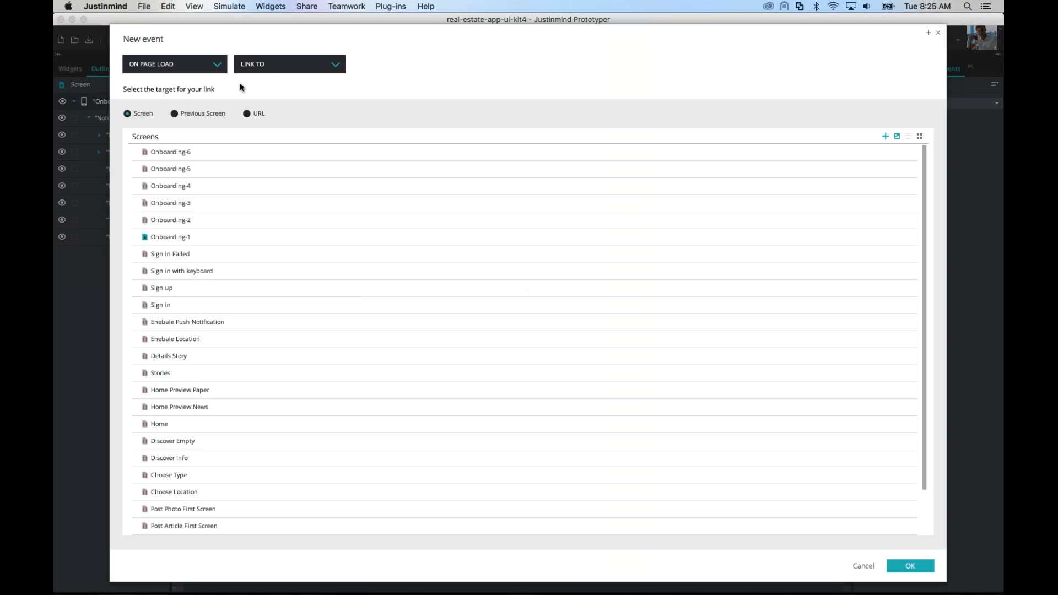
pyautogui.click(273, 66)
pyautogui.click(281, 109)
pyautogui.click(501, 284)
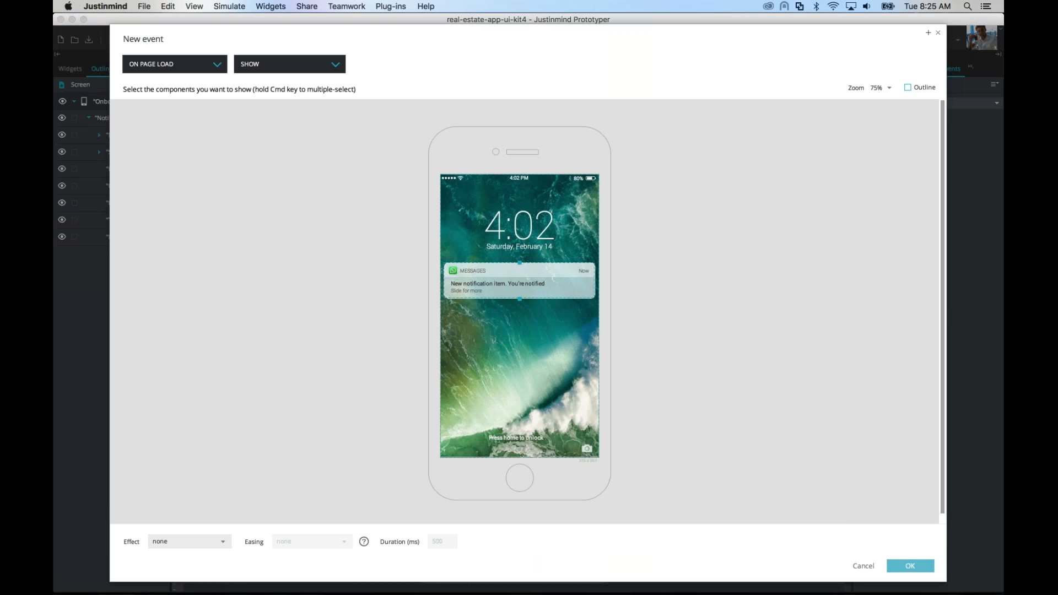
pyautogui.click(910, 566)
pyautogui.click(810, 67)
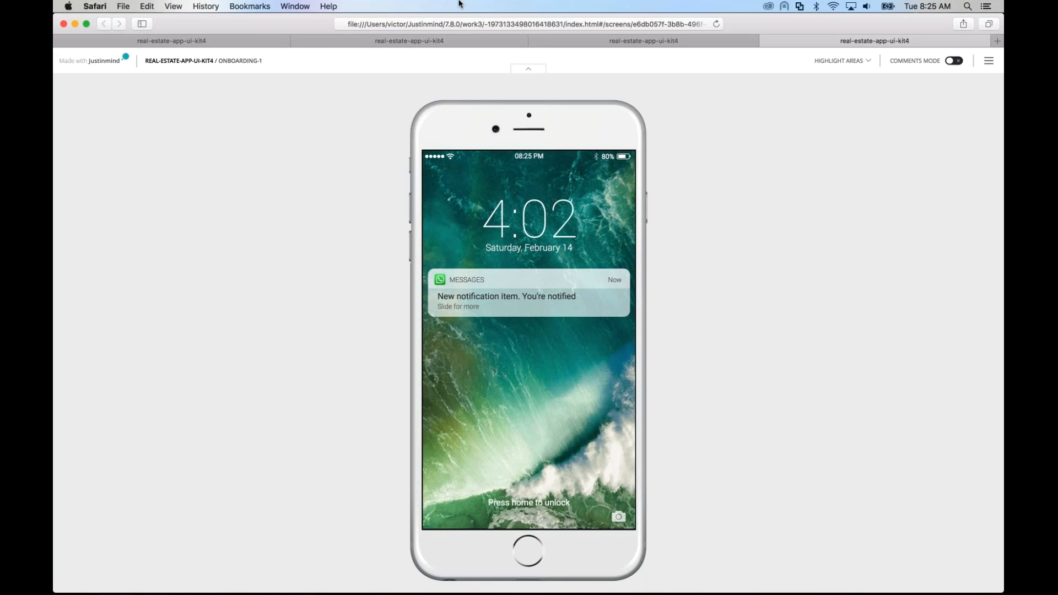
pyautogui.click(63, 24)
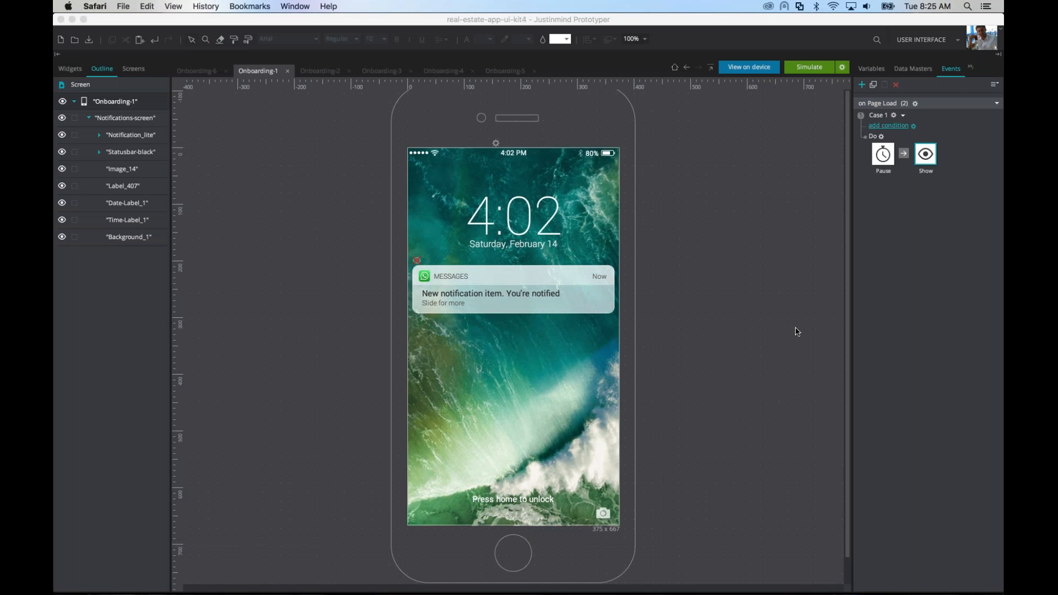
# Step: Create a Play Audio action following the Show action, using iphone-notification.mp3 from Downloads as its audio file
pyautogui.click(886, 145)
pyautogui.rightClick(885, 144)
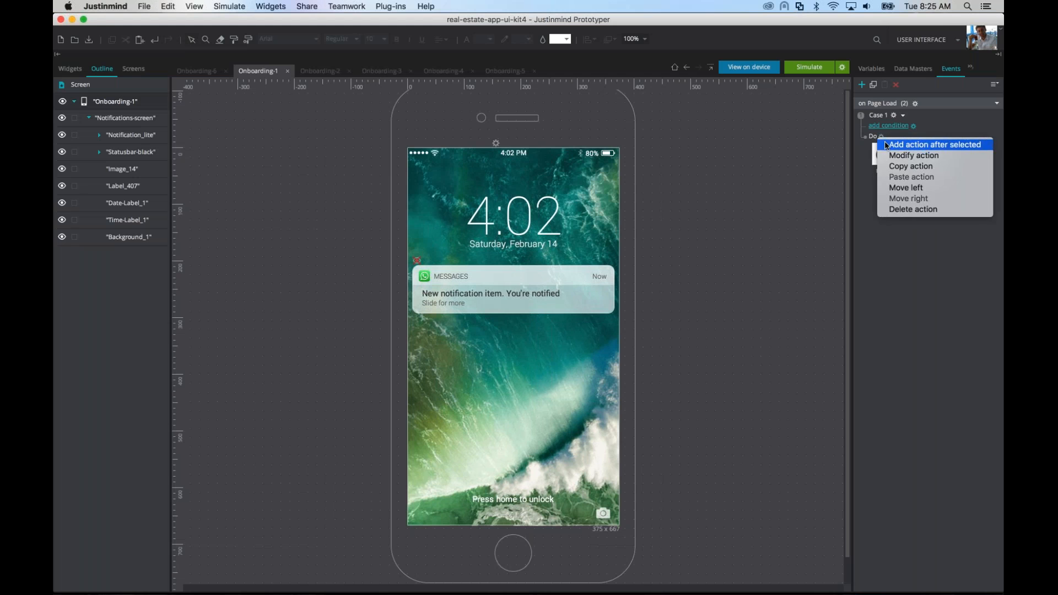
pyautogui.click(889, 145)
pyautogui.click(280, 65)
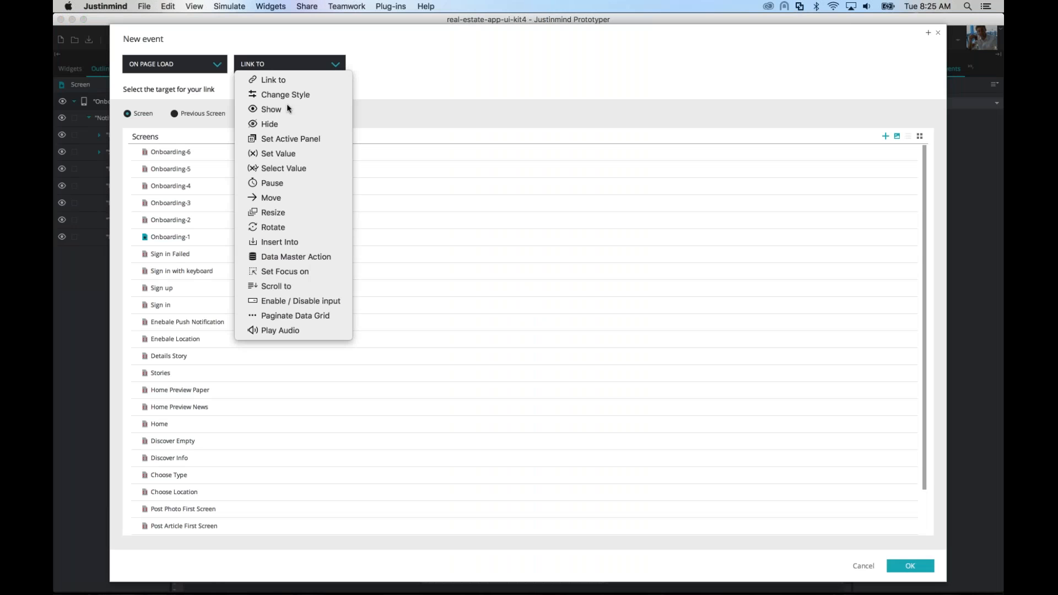
pyautogui.click(284, 330)
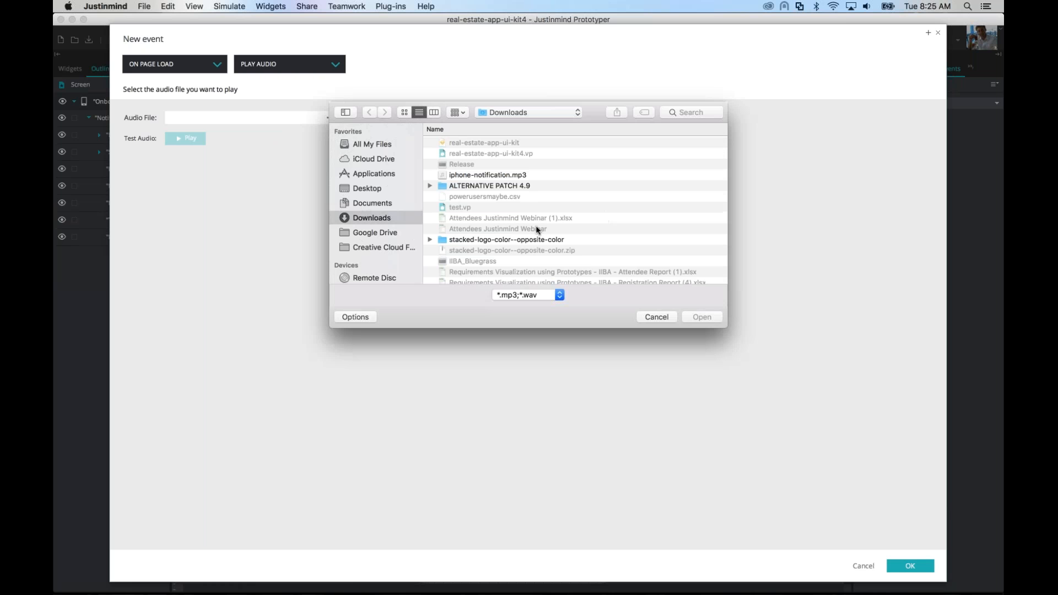
pyautogui.click(480, 175)
pyautogui.press('Return')
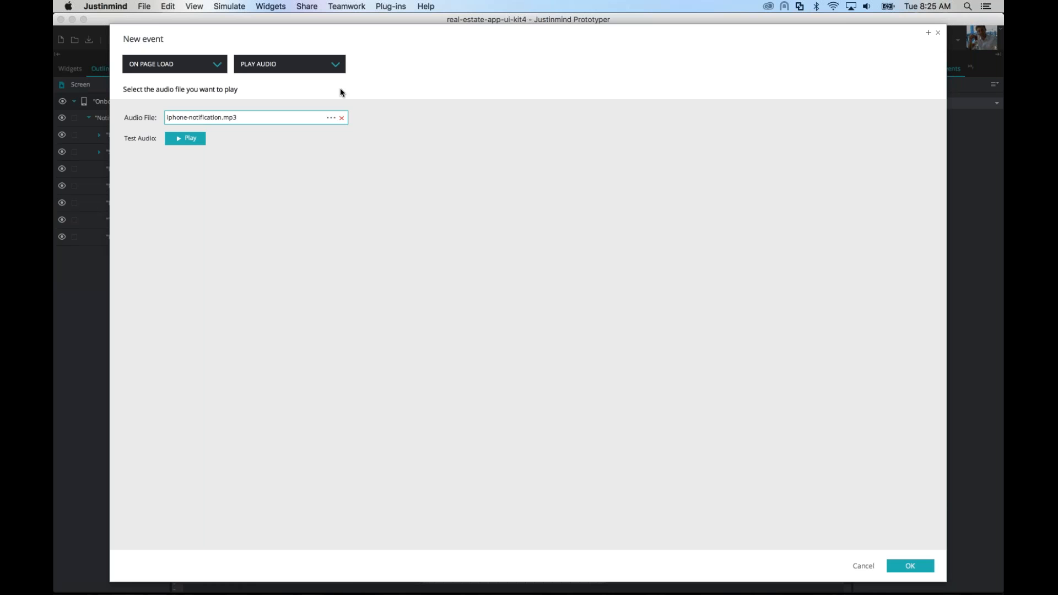
# Step: Test the notification sound several times and confirm the Play Audio action
pyautogui.click(196, 144)
pyautogui.click(191, 143)
pyautogui.click(190, 139)
pyautogui.click(191, 144)
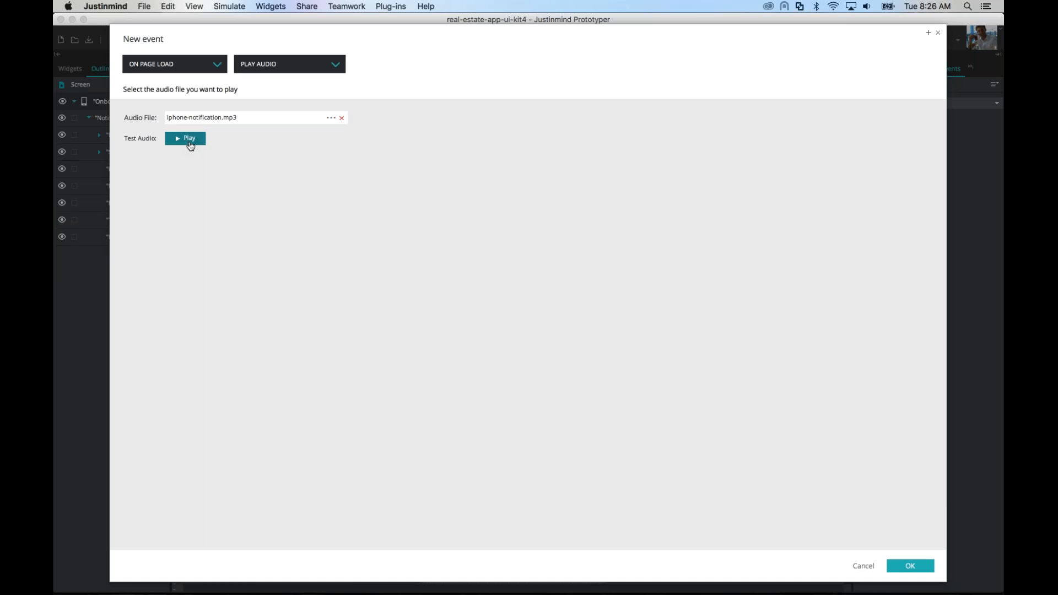
pyautogui.click(190, 145)
pyautogui.click(187, 139)
pyautogui.click(194, 143)
pyautogui.click(194, 141)
pyautogui.click(185, 138)
pyautogui.click(195, 141)
pyautogui.click(193, 141)
pyautogui.click(910, 567)
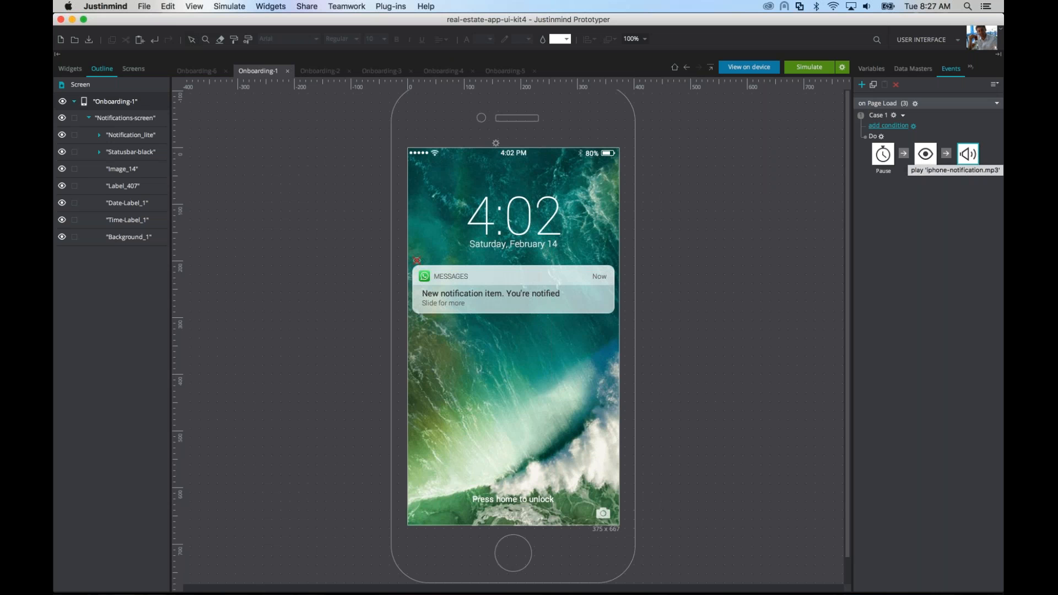
# Step: Simulate Onboarding-1 to check the delayed notification with its sound, and close the simulation
pyautogui.click(810, 68)
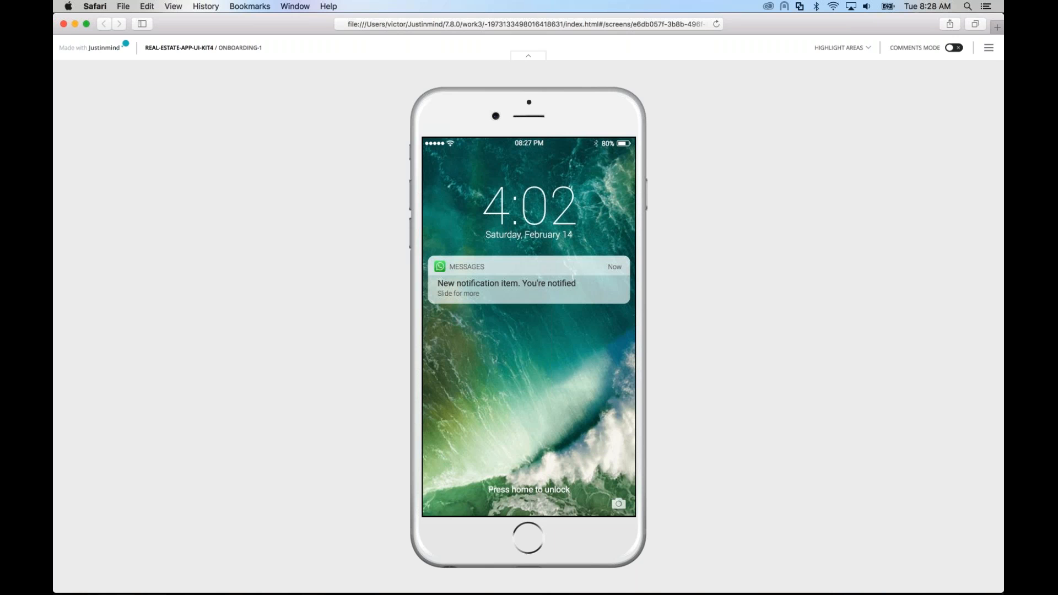
pyautogui.click(64, 24)
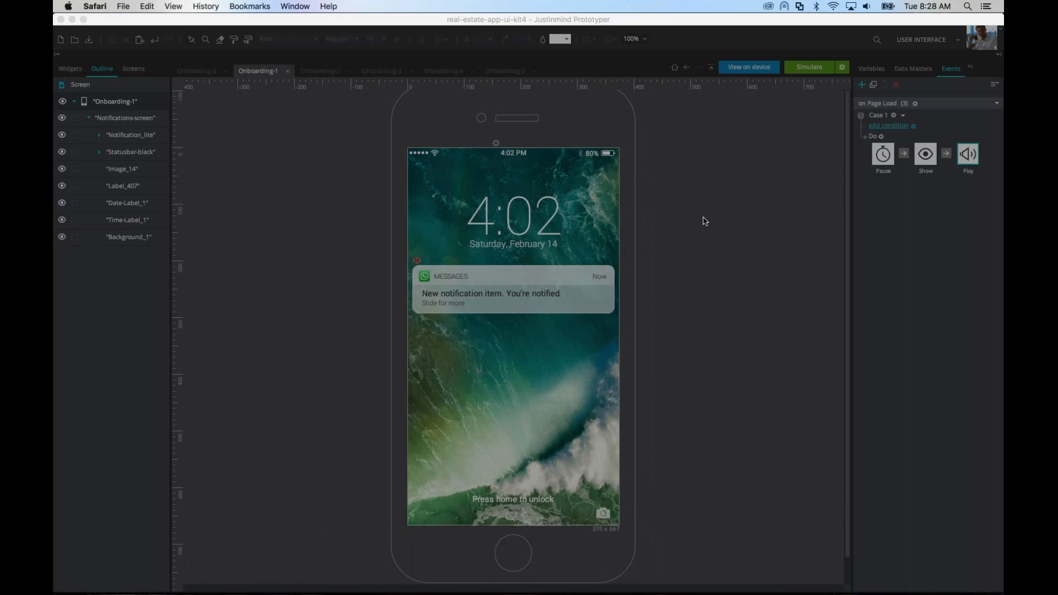
pyautogui.click(565, 377)
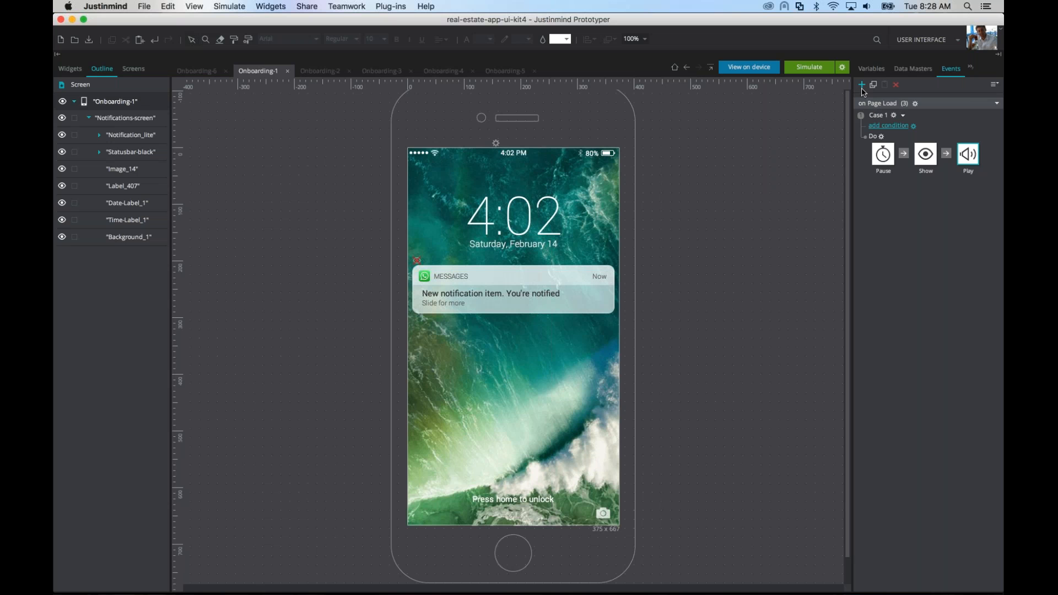
# Step: Create a new master named "bottom bar" with the iPhone iOS widgets at hand
pyautogui.click(972, 68)
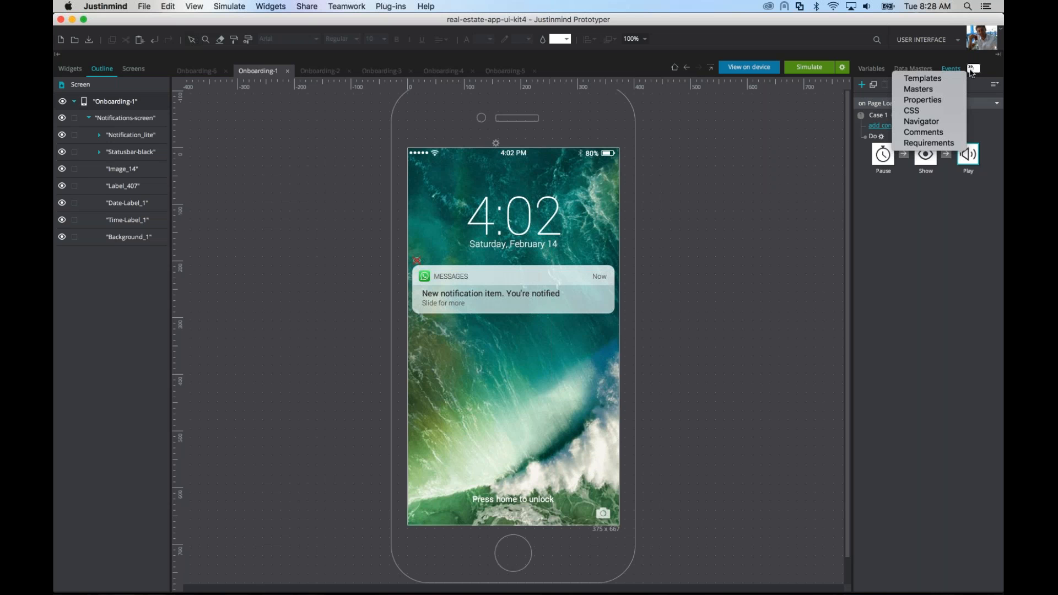
pyautogui.click(919, 90)
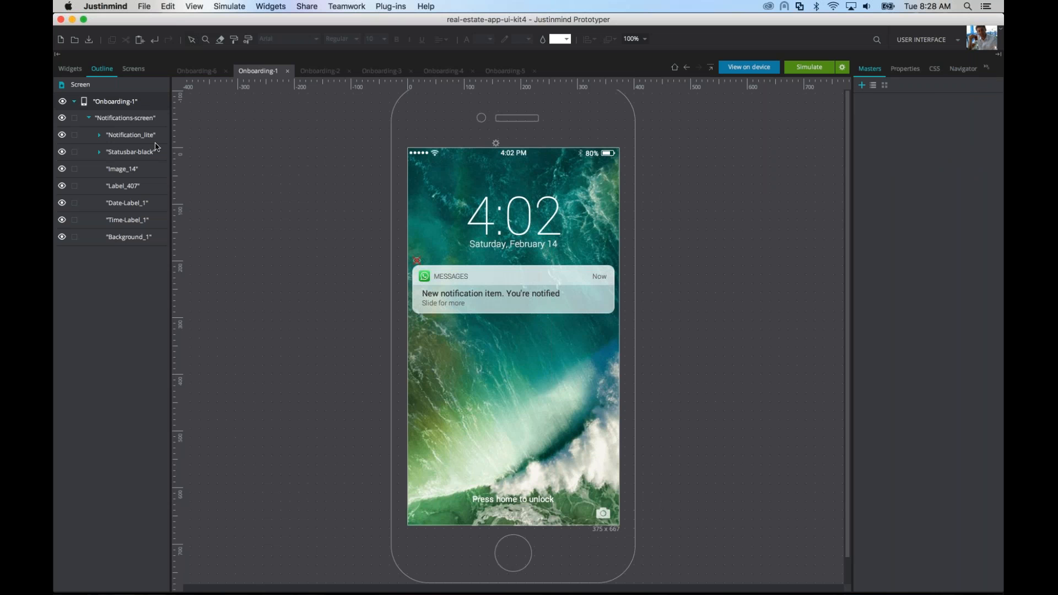
pyautogui.click(134, 70)
pyautogui.moveTo(131, 270)
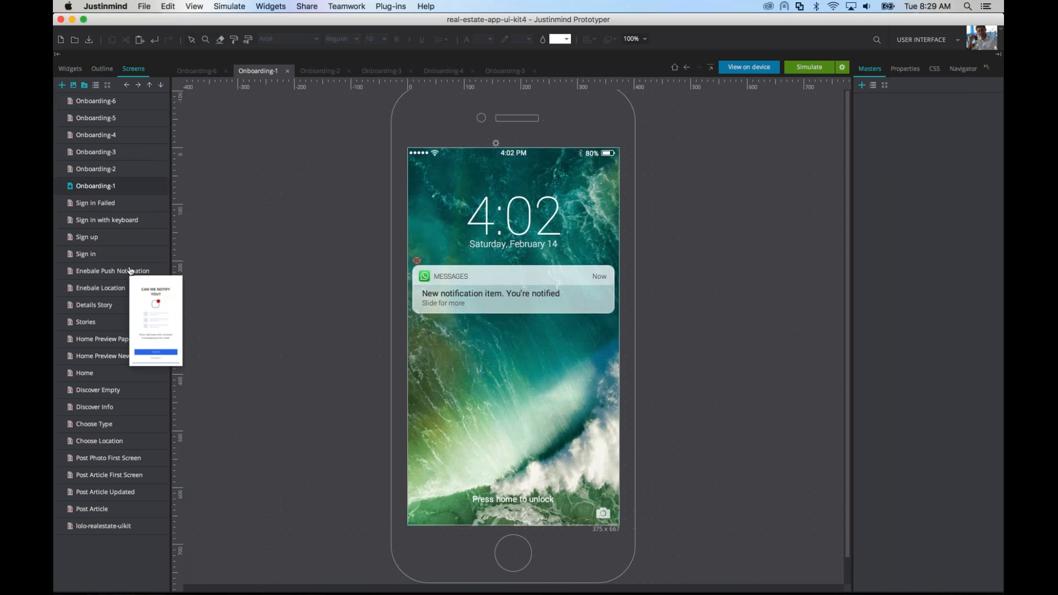
pyautogui.click(70, 68)
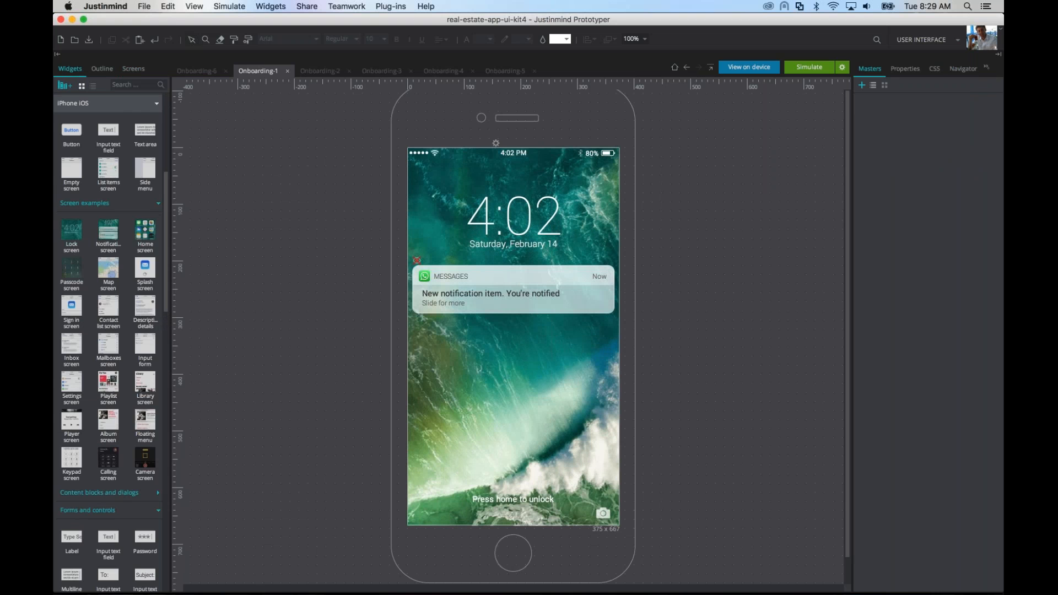
pyautogui.scroll(-5, 110, 397)
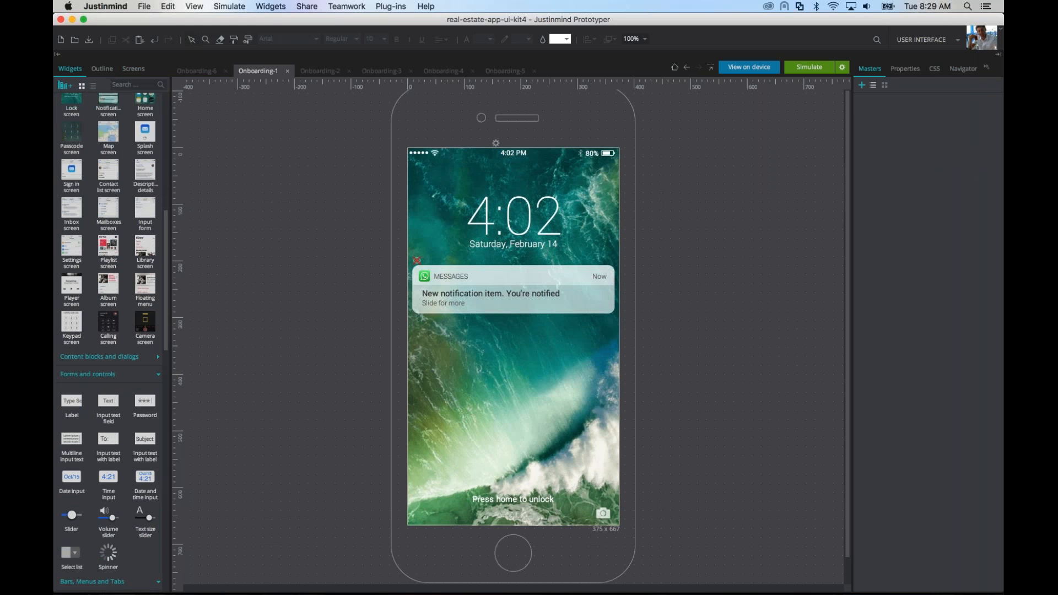
pyautogui.click(862, 85)
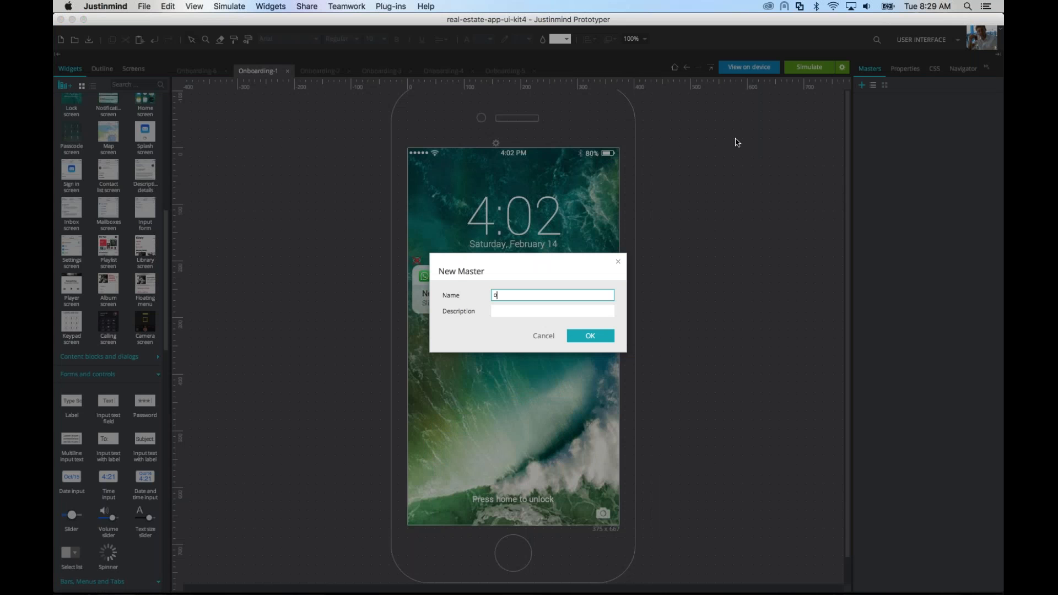
pyautogui.write('bottom bar')
pyautogui.press('Return')
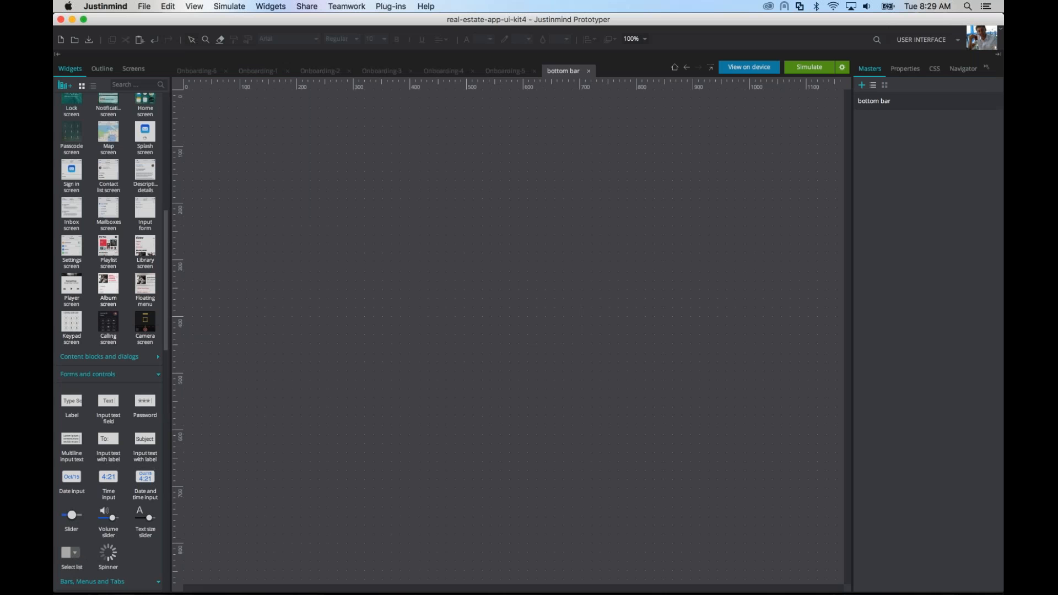
# Step: Add the iPhone iOS bottom bar widget with Featured, Top charts, Albums, Clips and Playlists items to the bottom bar master
pyautogui.scroll(-5, 91, 415)
pyautogui.scroll(-8, 91, 415)
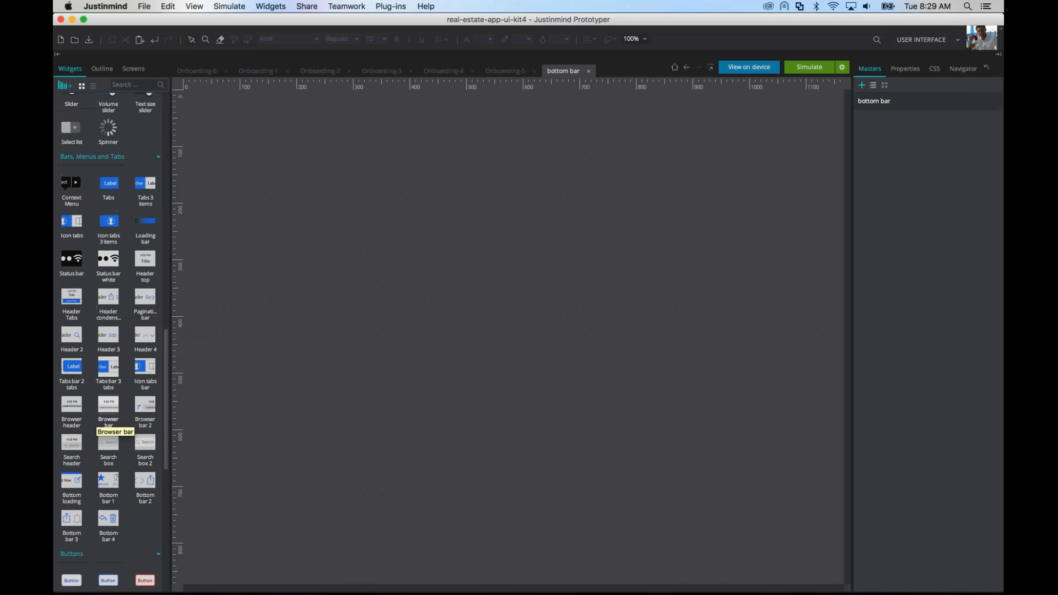
pyautogui.moveTo(459, 257); pyautogui.dragTo(425, 164)
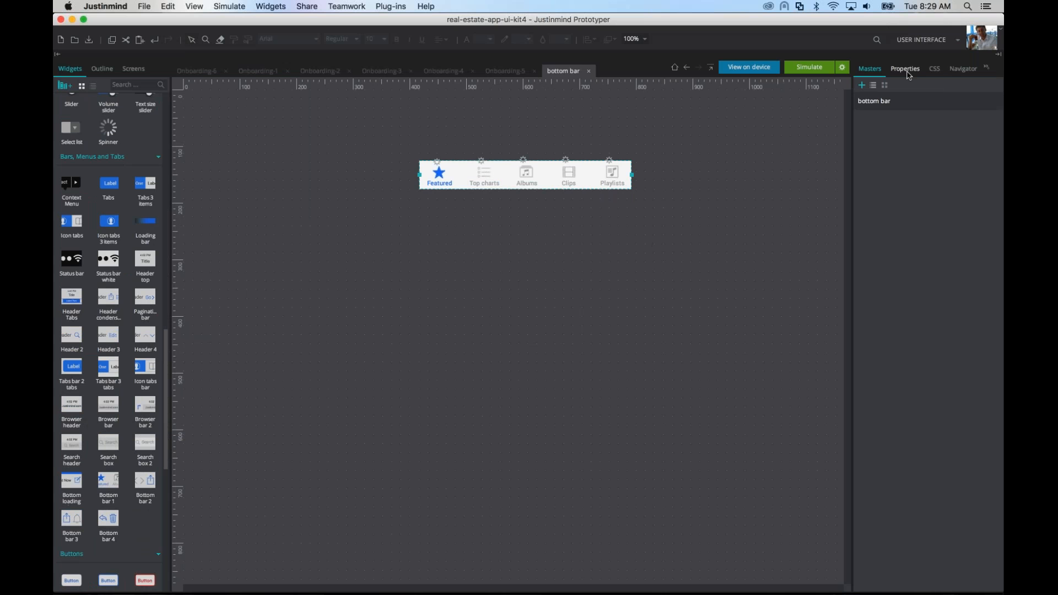
# Step: Place the bottom bar master on Onboarding-2 between the illustration and title, and on Onboarding-3 just below the description
pyautogui.click(132, 69)
pyautogui.doubleClick(96, 169)
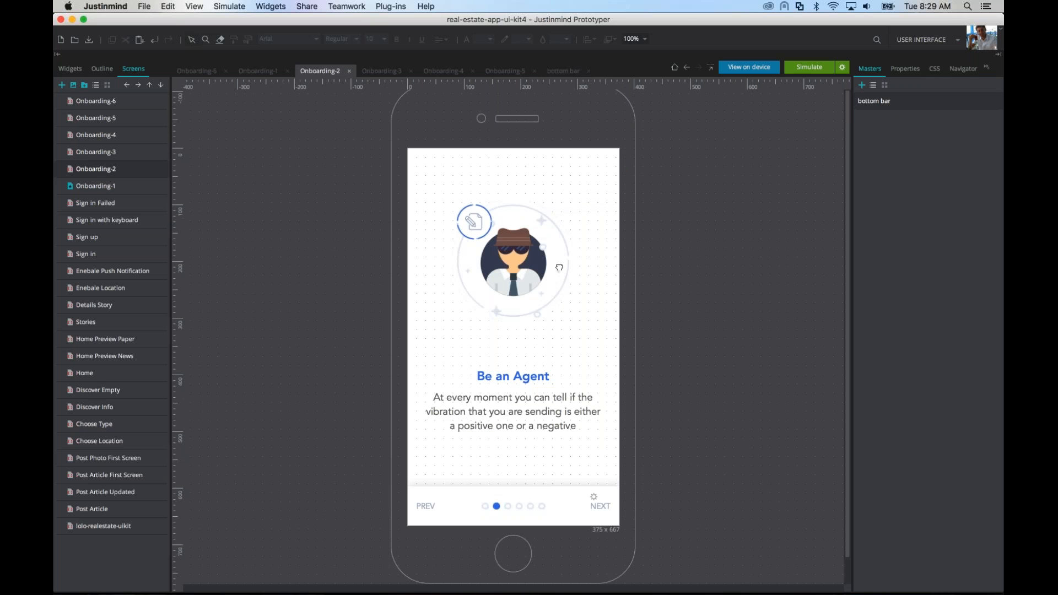
pyautogui.moveTo(559, 268); pyautogui.dragTo(411, 333)
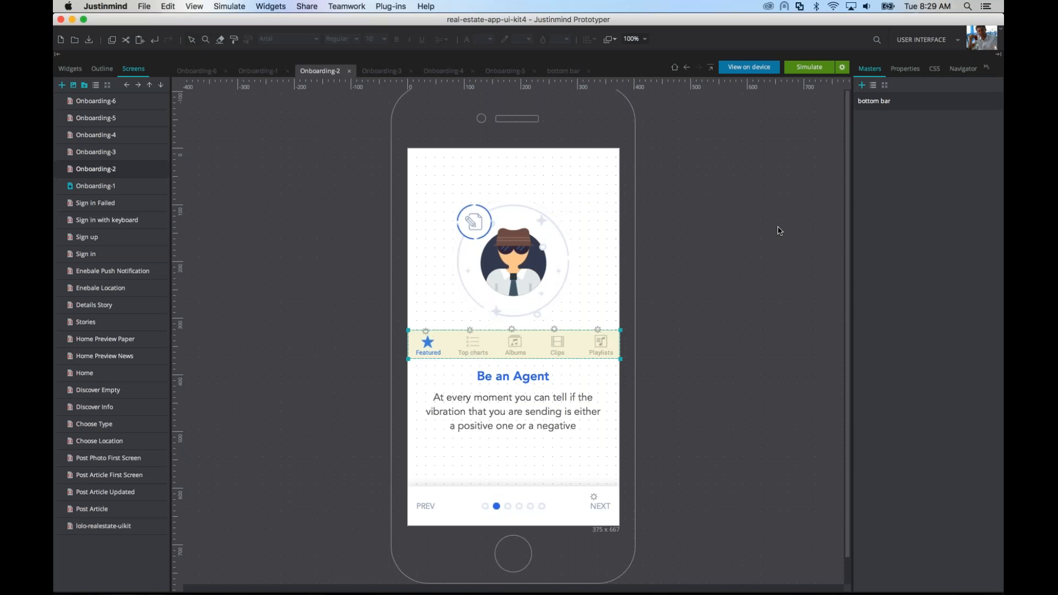
pyautogui.click(125, 156)
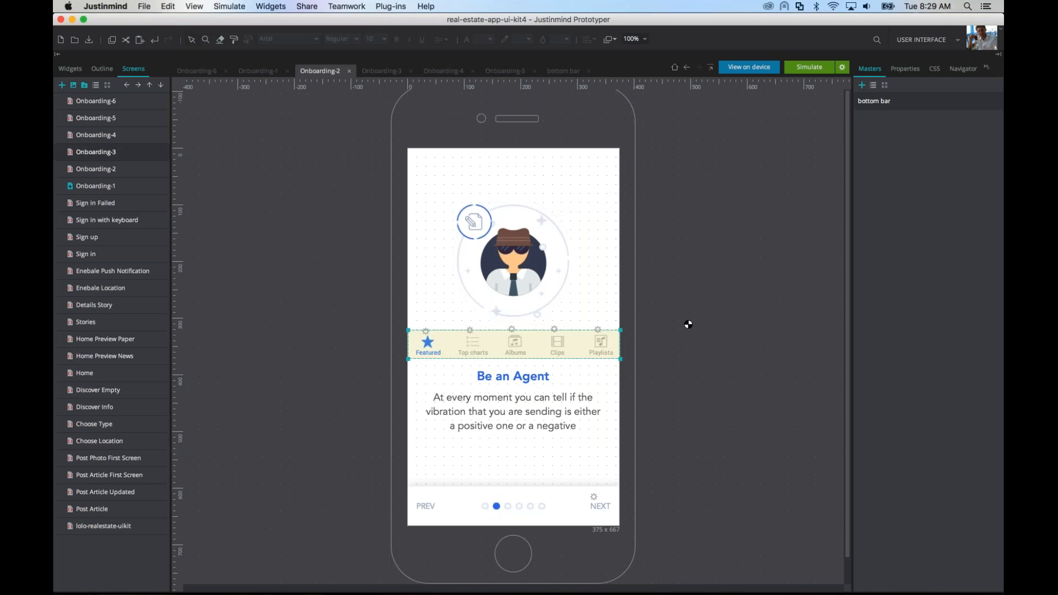
pyautogui.moveTo(586, 313); pyautogui.dragTo(426, 469)
# Step: Start a new On Tap event with a Hide action for the description text on Onboarding-3
pyautogui.click(510, 427)
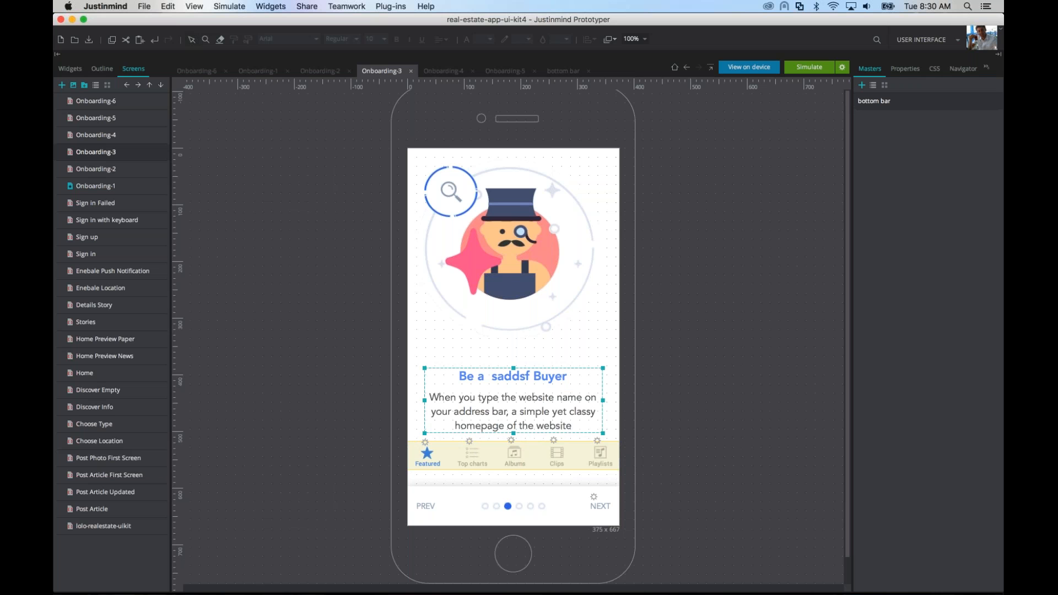
pyautogui.click(511, 416)
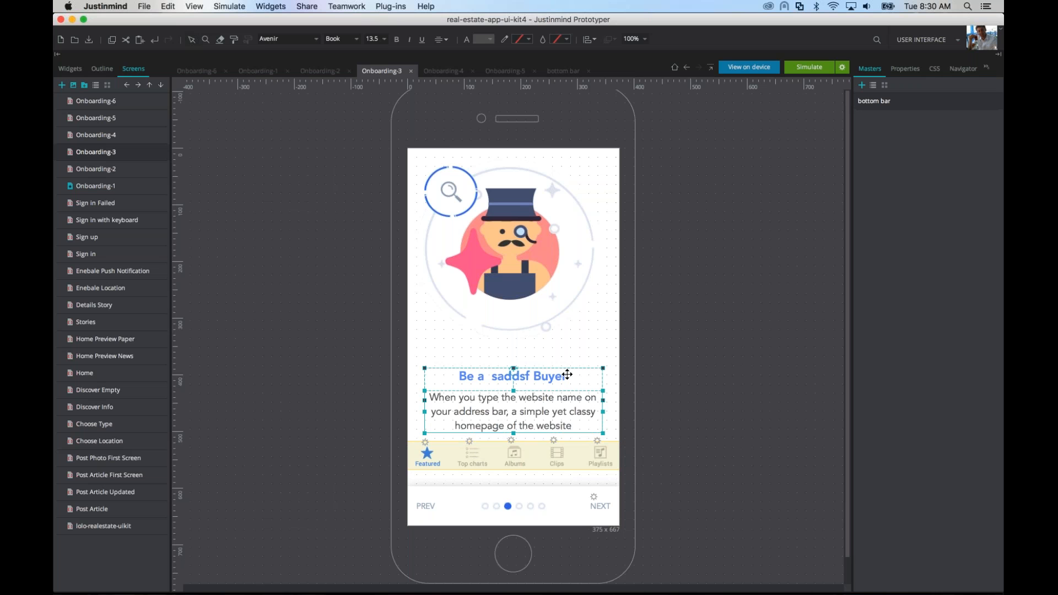
pyautogui.click(988, 68)
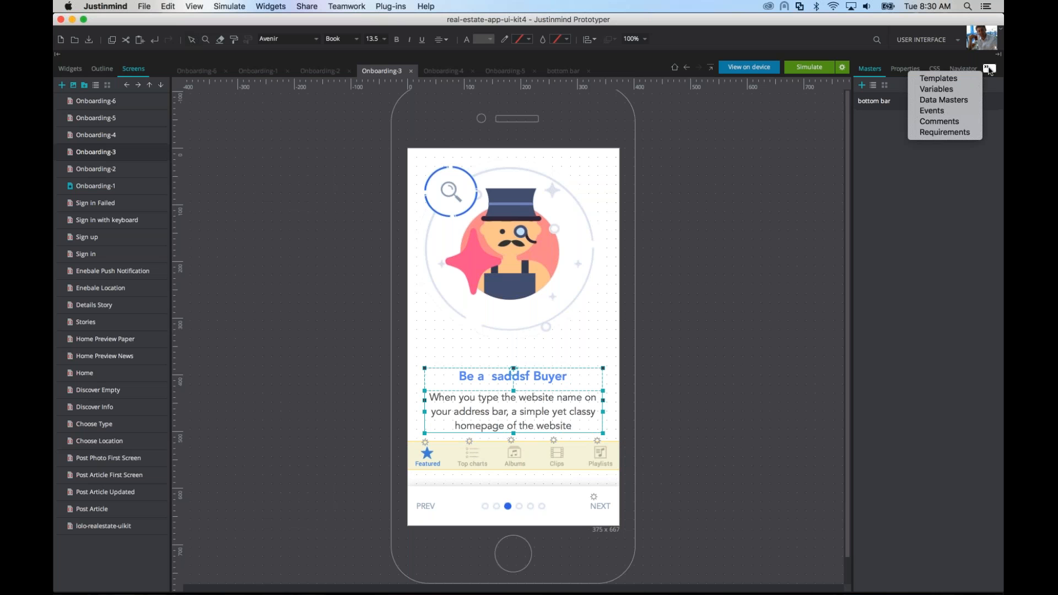
pyautogui.click(937, 111)
pyautogui.click(897, 115)
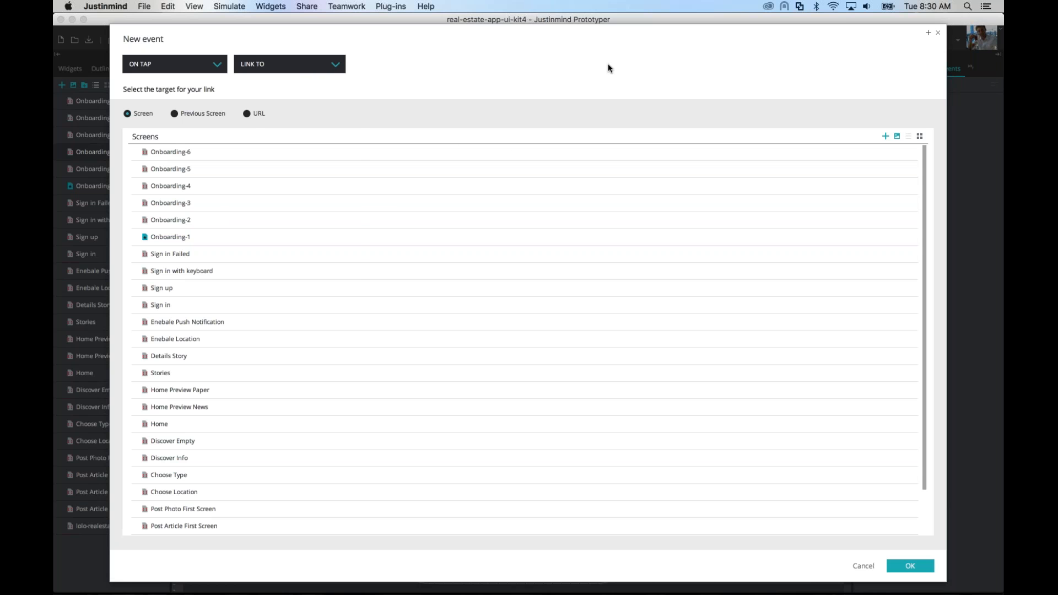
pyautogui.click(299, 69)
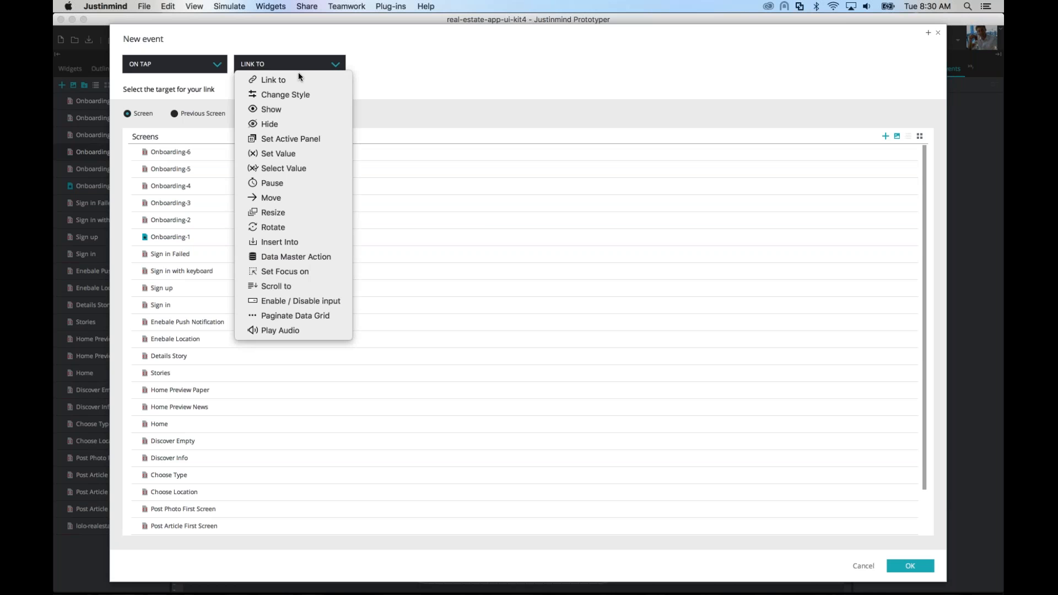
pyautogui.click(292, 121)
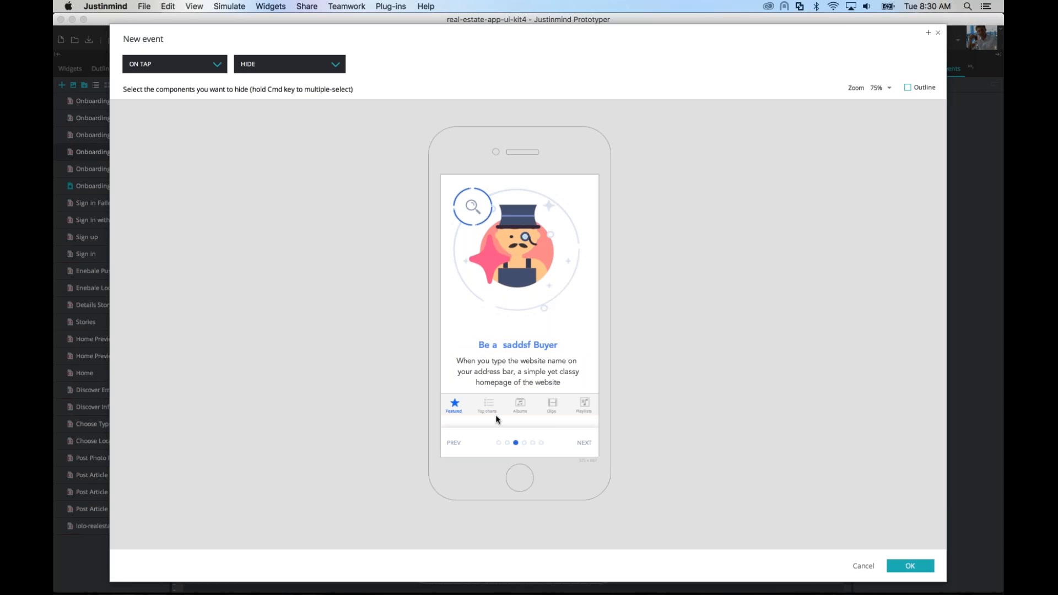
# Step: Choose the Top charts icon inside the Onboarding-3 master instance as the element to hide, and confirm the event
pyautogui.click(908, 88)
pyautogui.click(851, 147)
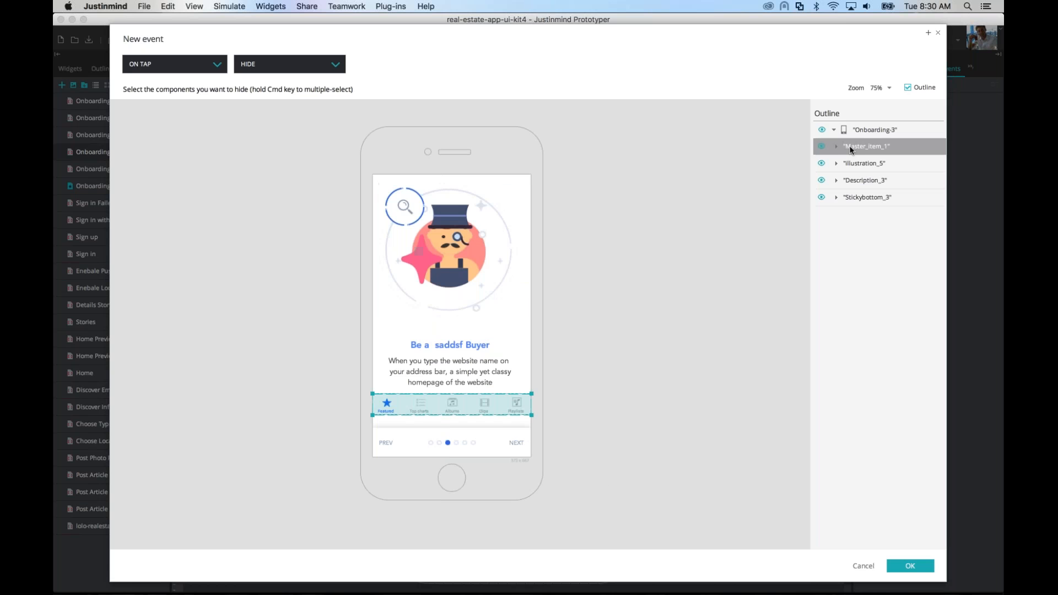
pyautogui.click(836, 147)
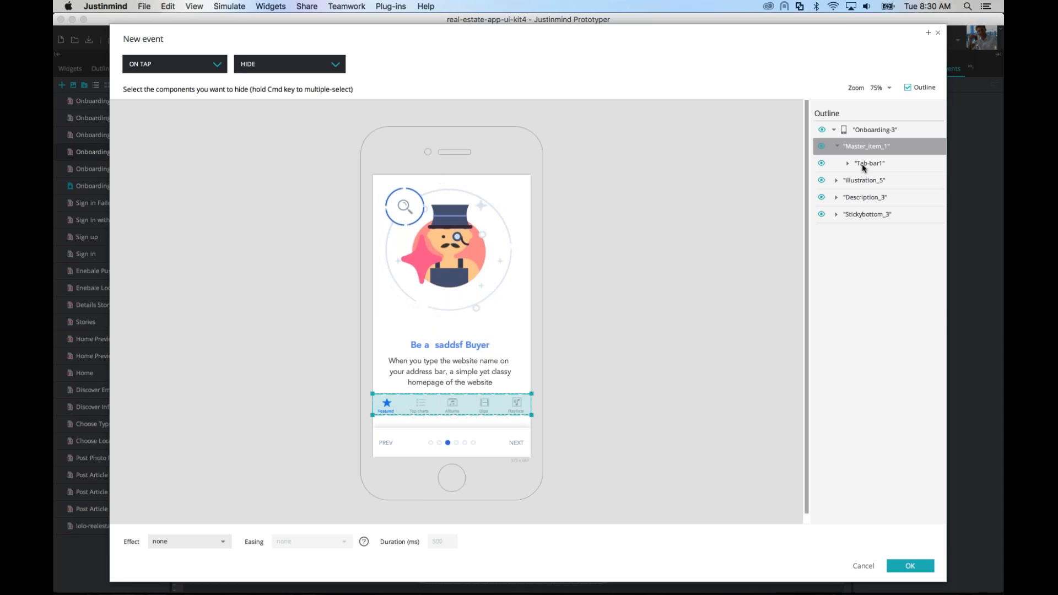
pyautogui.click(861, 163)
pyautogui.click(848, 163)
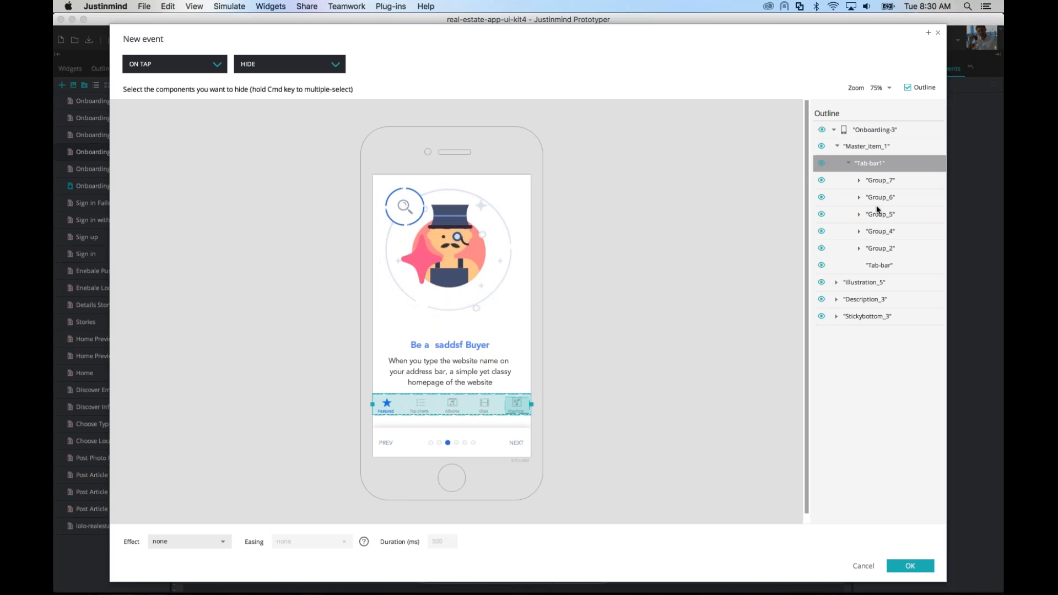
pyautogui.click(429, 407)
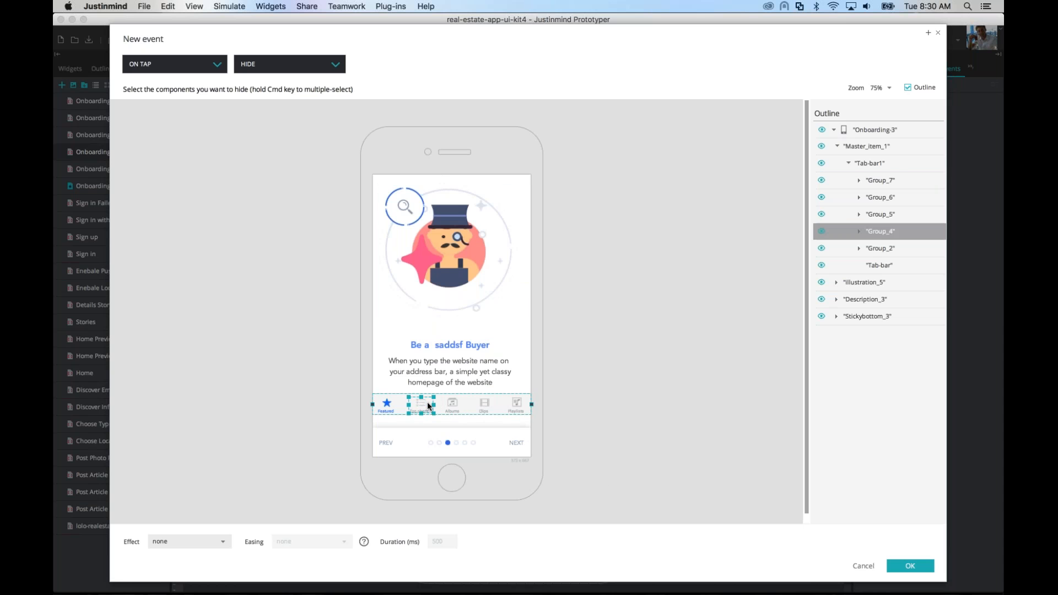
pyautogui.click(421, 405)
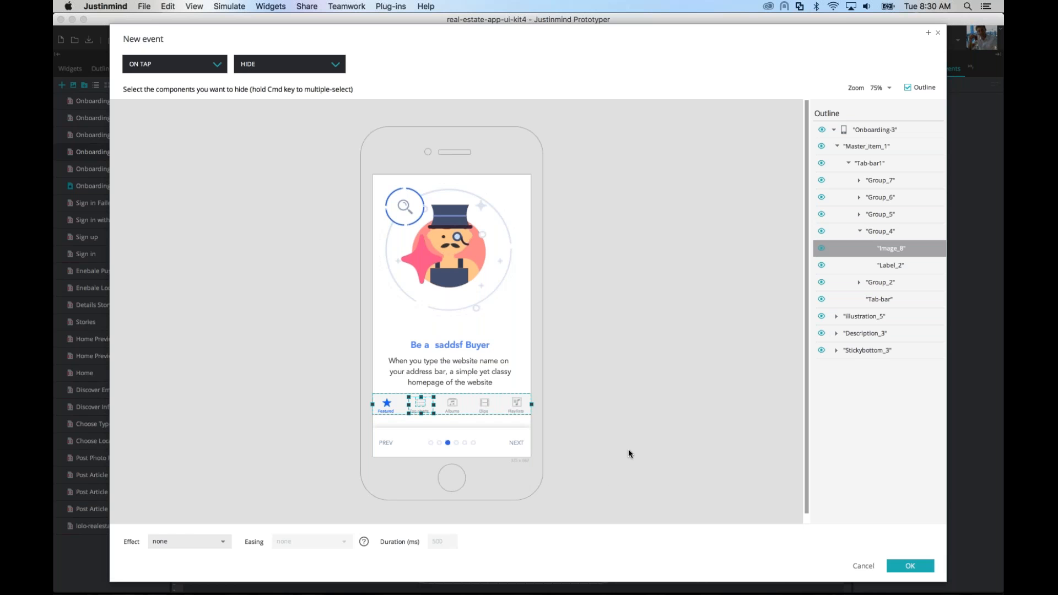
pyautogui.click(910, 566)
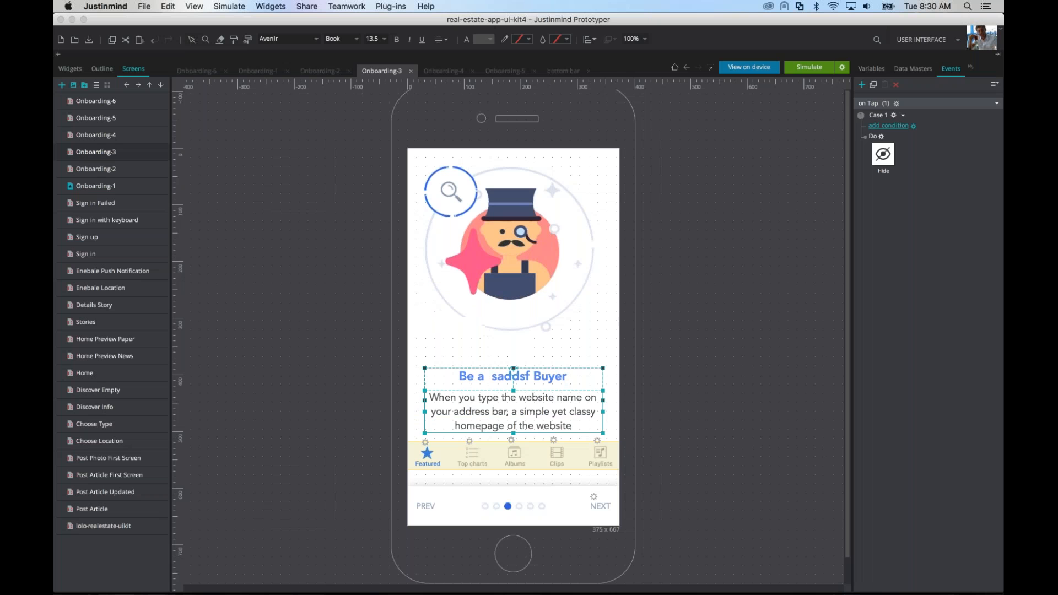
# Step: Simulate Onboarding-3, trigger the description's tap event, and compare the bottom bar on Onboarding-2 and Onboarding-3
pyautogui.click(809, 67)
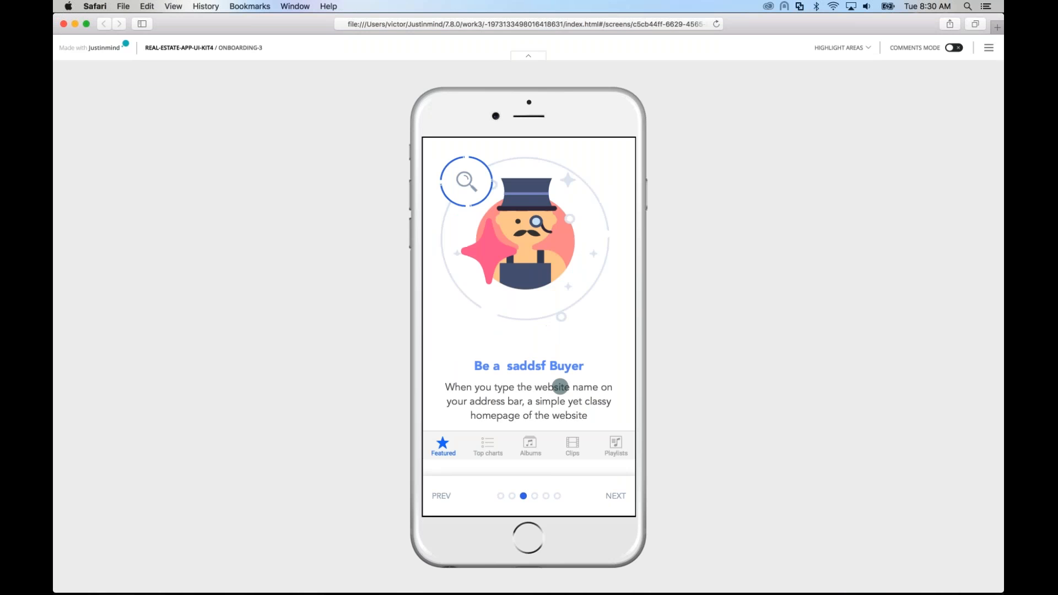
pyautogui.click(519, 379)
pyautogui.click(989, 48)
pyautogui.click(905, 136)
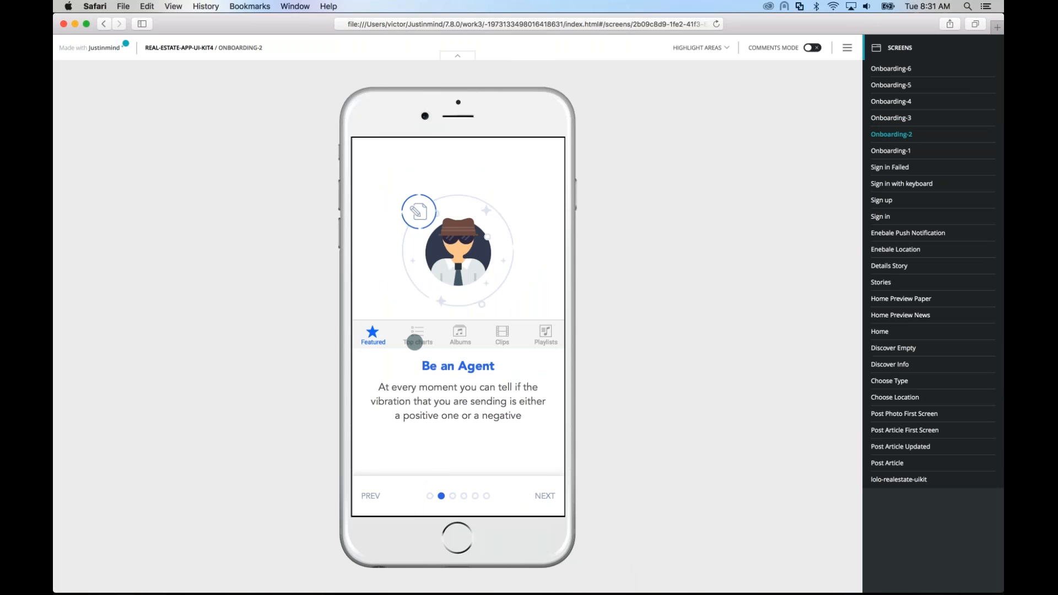
pyautogui.click(906, 119)
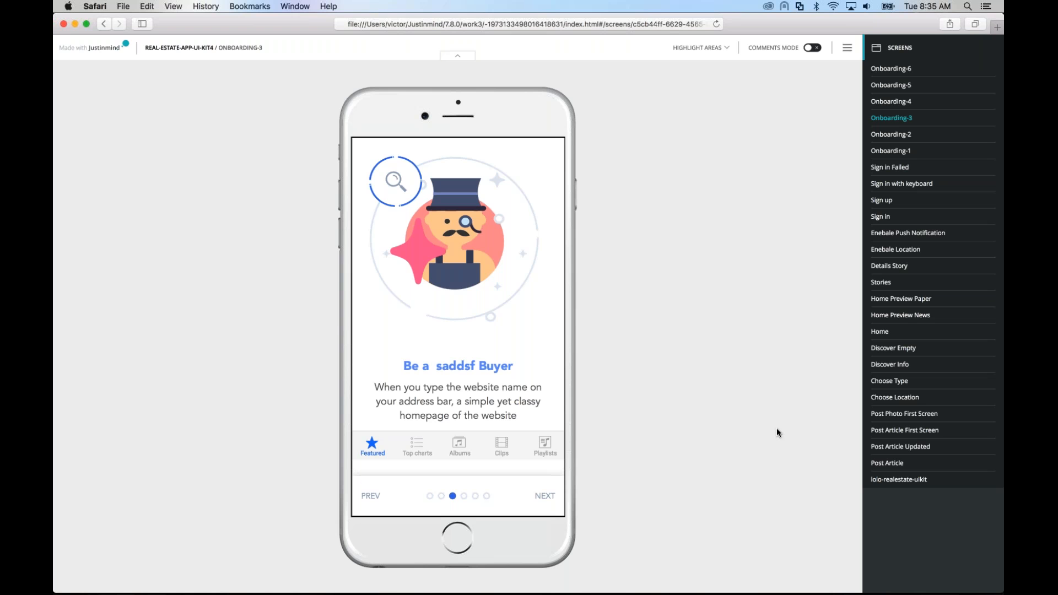
# Step: Switch to Justinmind and expand the Stickybottom_3 and Bullets_3 groups in the outline of Onboarding-3
pyautogui.press('super+Tab')
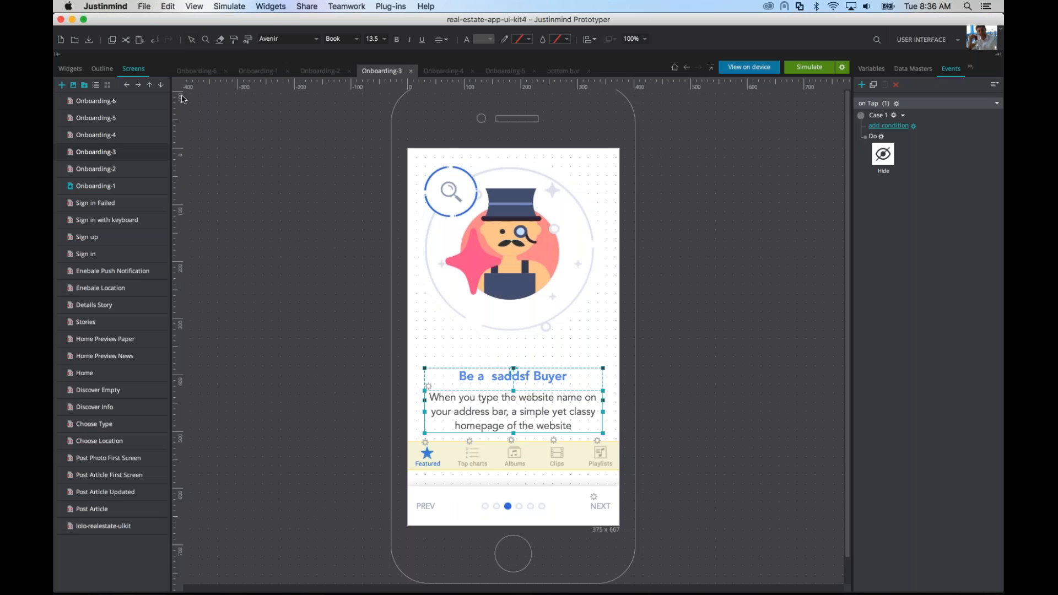
pyautogui.click(107, 70)
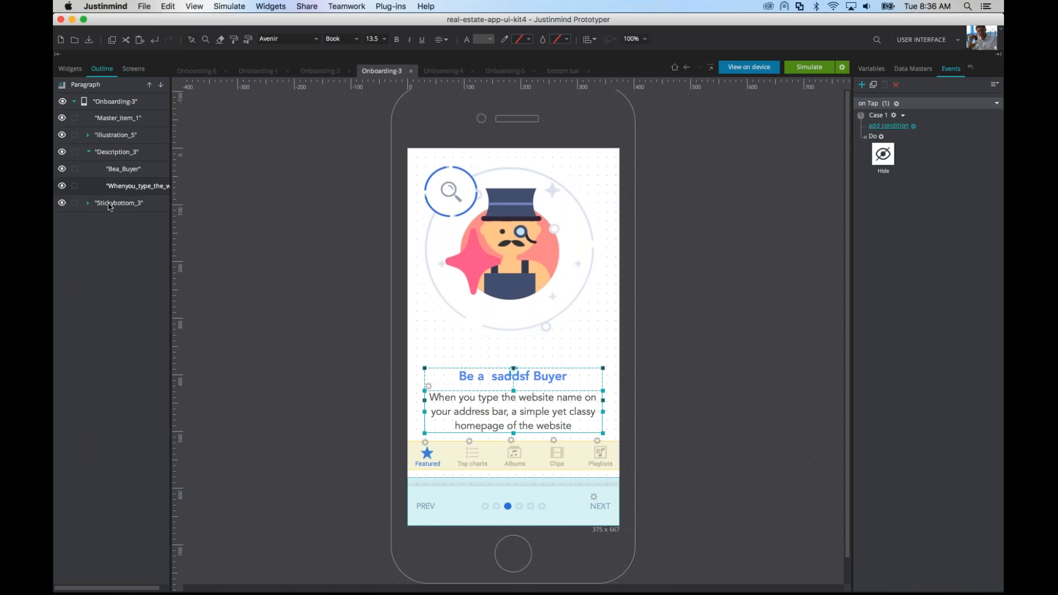
pyautogui.click(88, 203)
pyautogui.click(99, 220)
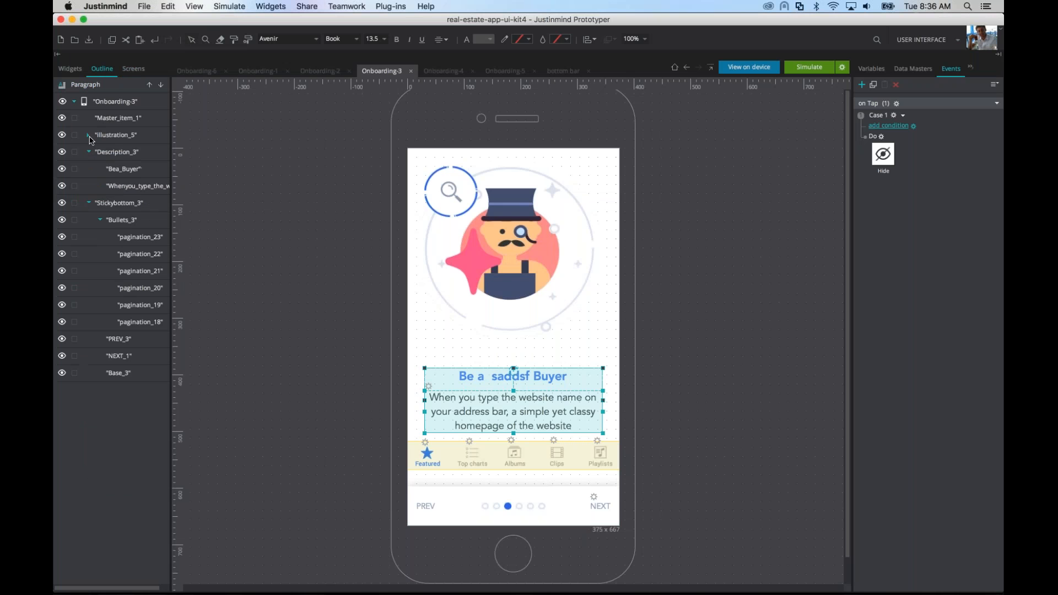
# Step: Expand Illustration_5 in the outline, including icon_5 and the nested groups from illustration_4 down to f_3, to examine the layer hierarchy
pyautogui.click(89, 135)
pyautogui.click(100, 170)
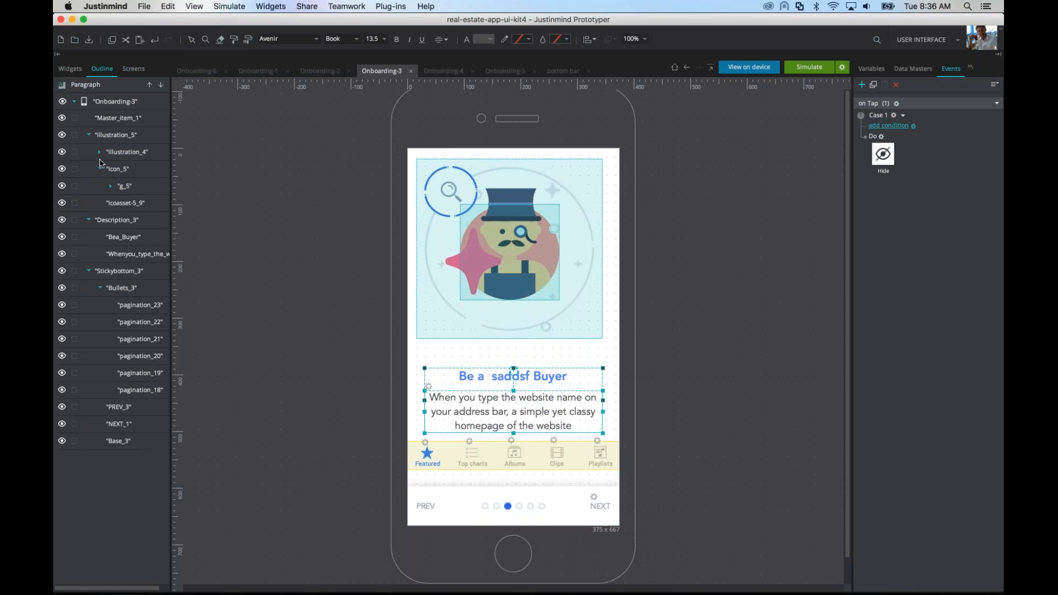
pyautogui.click(100, 152)
pyautogui.click(112, 169)
pyautogui.click(122, 186)
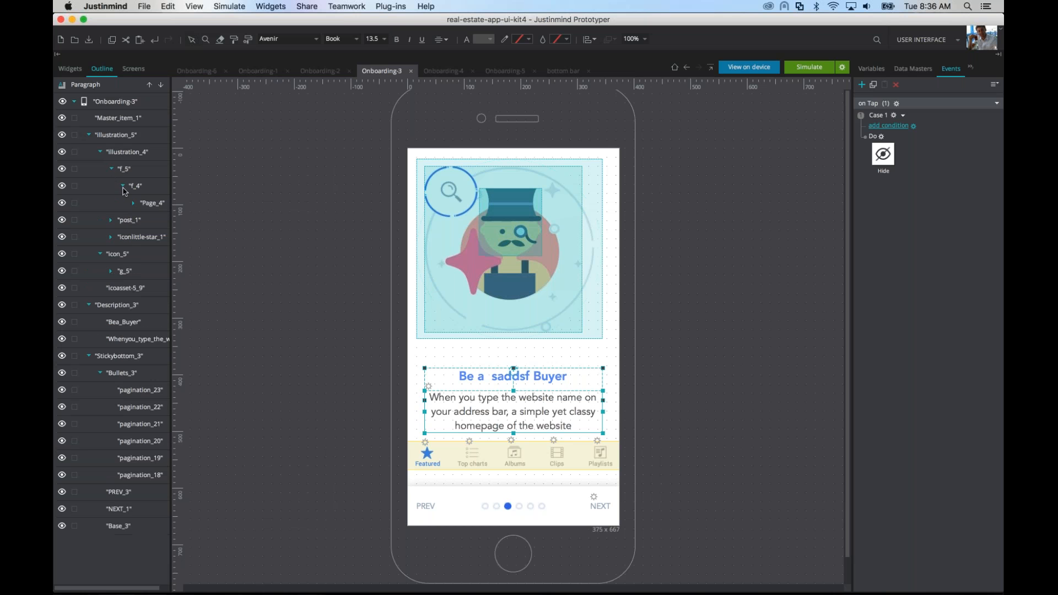
pyautogui.click(134, 203)
pyautogui.click(145, 220)
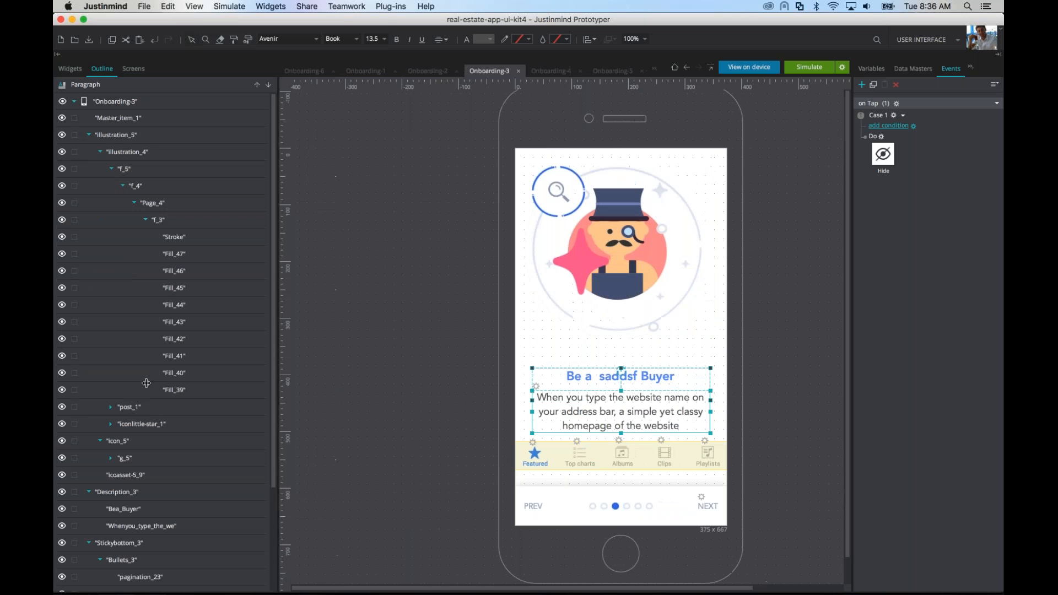
# Step: Expand post_1, iconlittle-star_1 and the groups nested under icon_5 down to g_3, and review the full Onboarding-3 layer outline
pyautogui.click(111, 407)
pyautogui.click(110, 458)
pyautogui.scroll(-10, 110, 386)
pyautogui.click(111, 327)
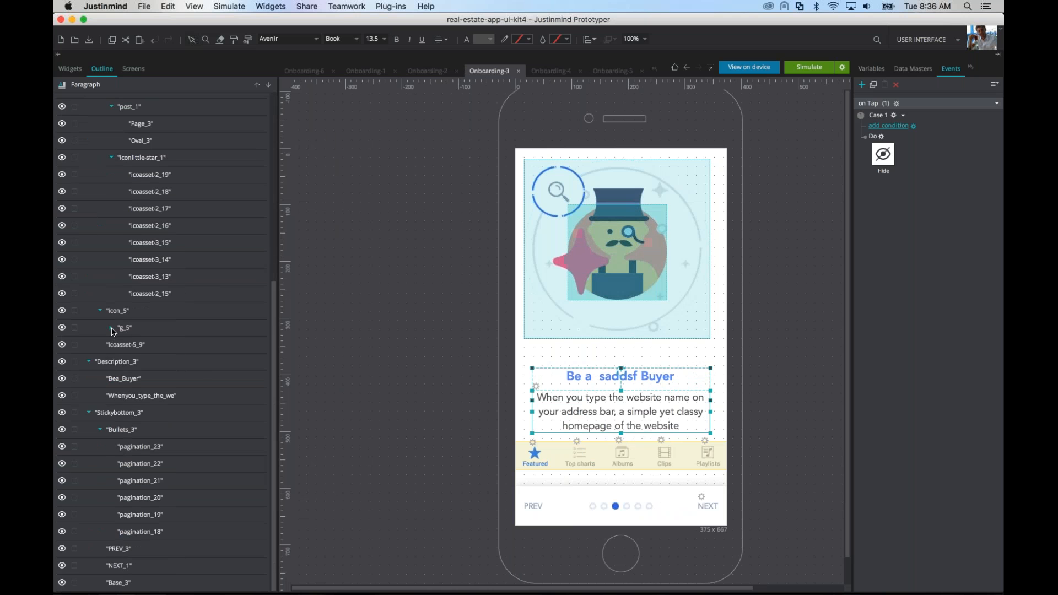
pyautogui.click(123, 345)
pyautogui.click(134, 362)
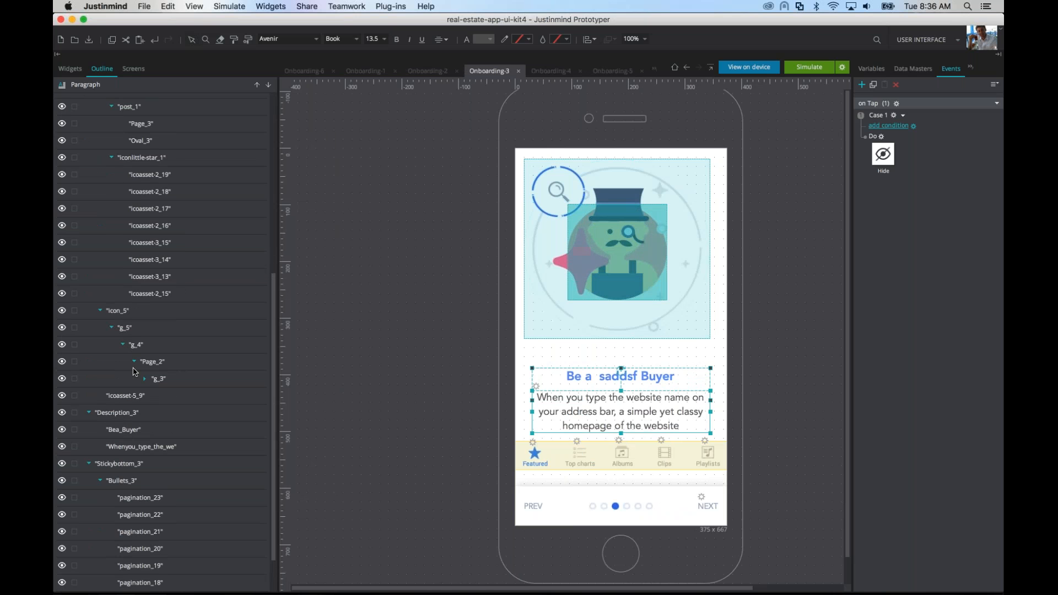
pyautogui.click(145, 378)
pyautogui.scroll(-3, 159, 433)
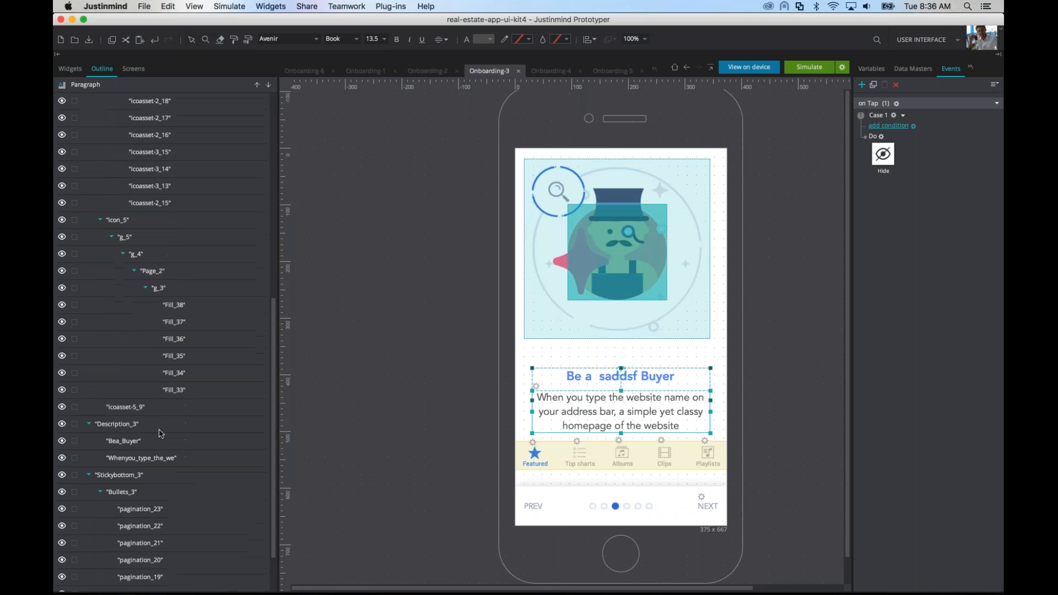
pyautogui.scroll(13, 160, 434)
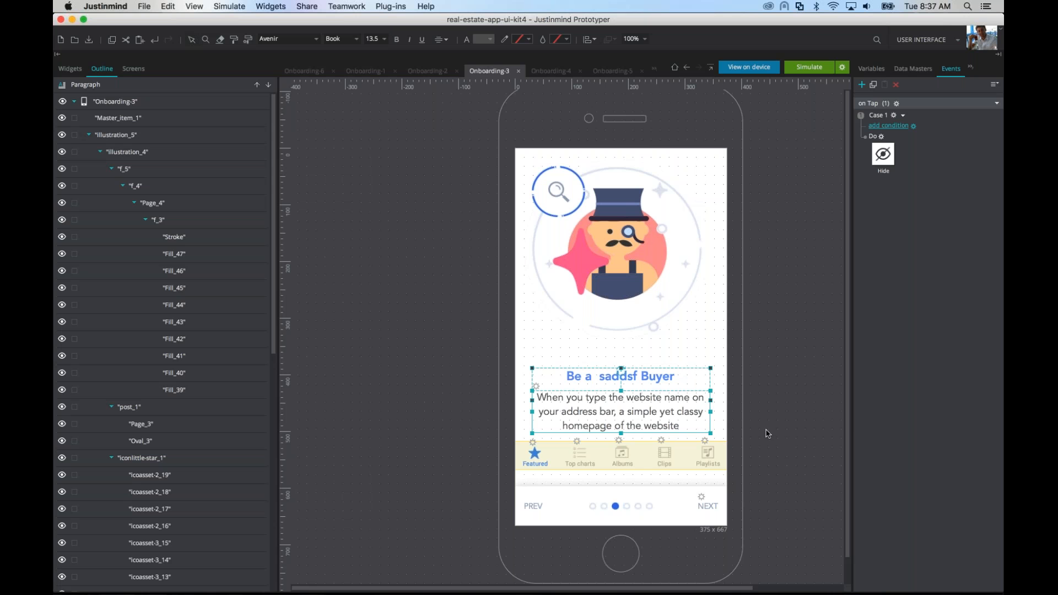
# Step: Switch to Chrome and open the Android Permissions Template resource page on Sketch App Sources
pyautogui.press('super+Tab')
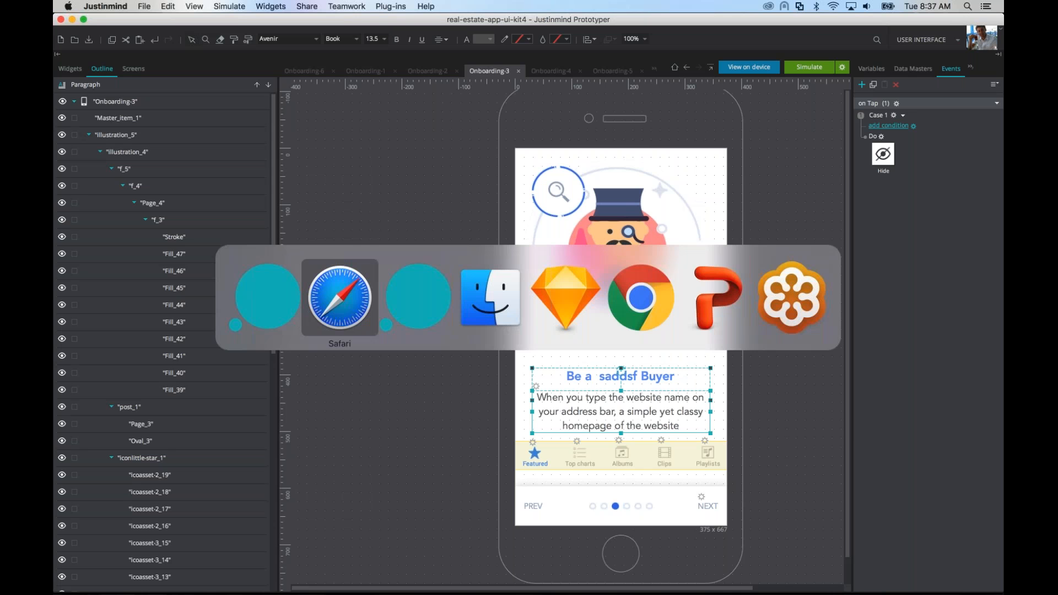
pyautogui.press('super+Tab')
pyautogui.press('super+Tab')
pyautogui.press('super+Tab')
pyautogui.press('super+Tab')
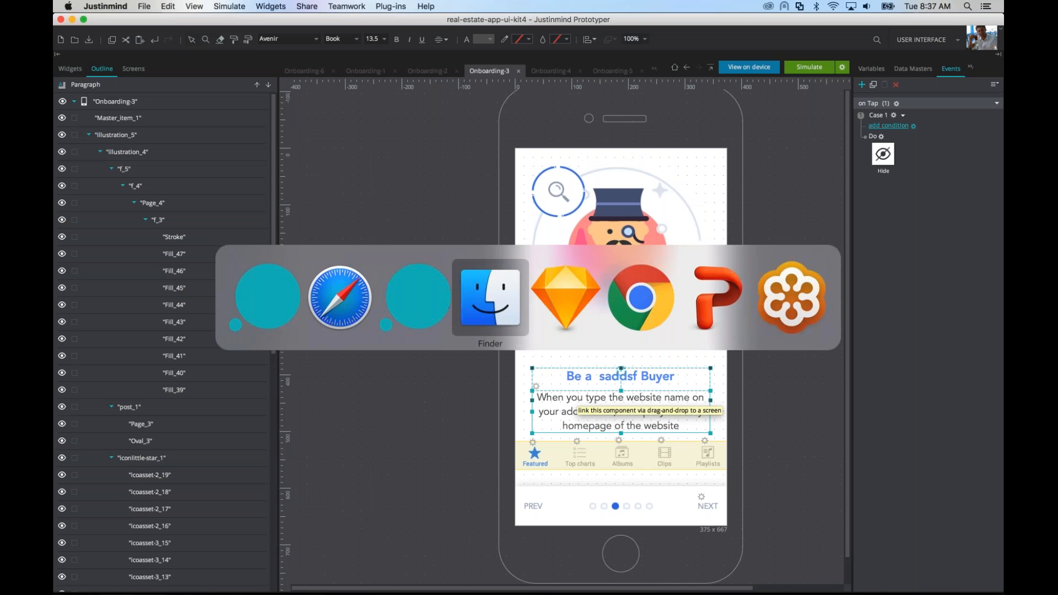
pyautogui.press('super+l')
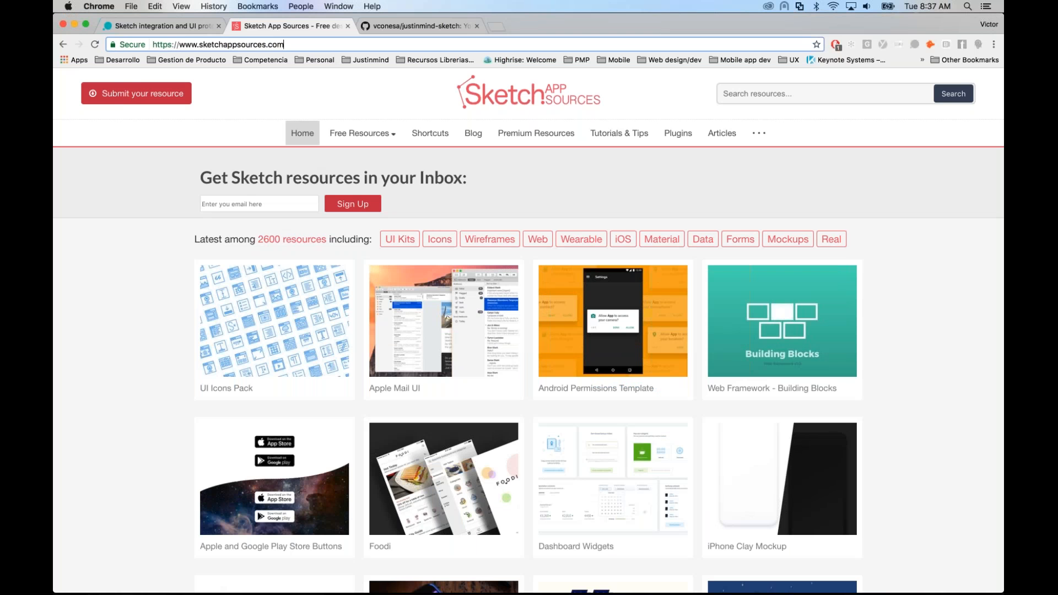
pyautogui.press('super+v')
pyautogui.press('Return')
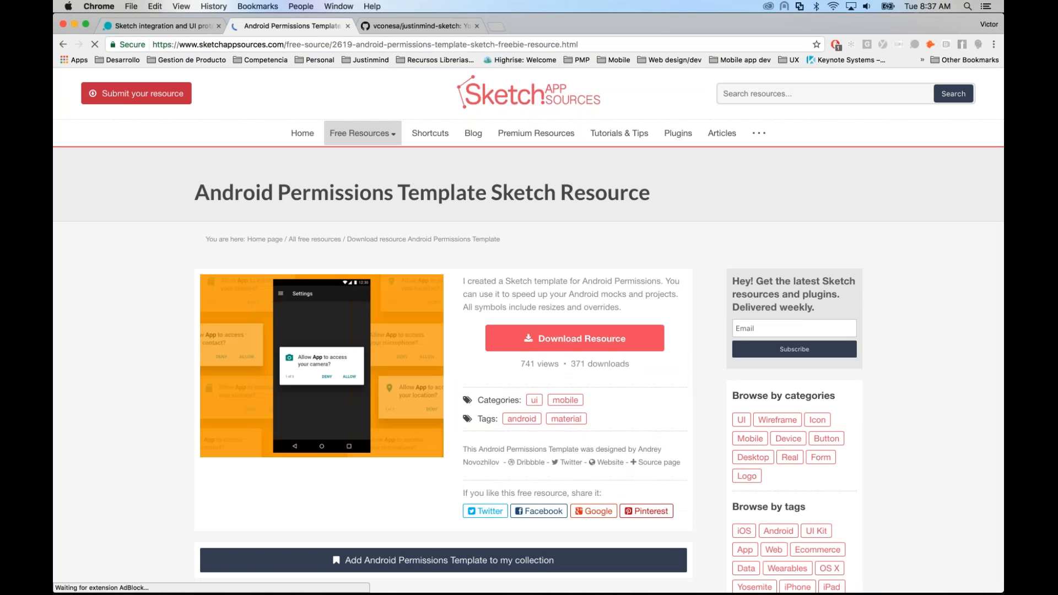
# Step: Download the Android Permissions Template and save android-permissions-template.zip in the Downloads folder
pyautogui.click(582, 338)
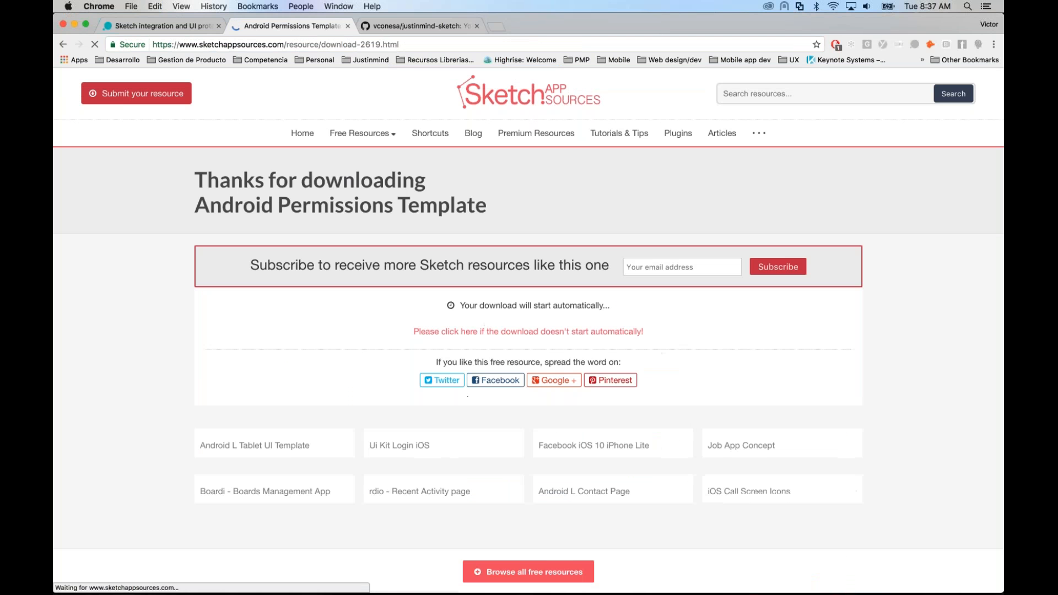
pyautogui.click(428, 331)
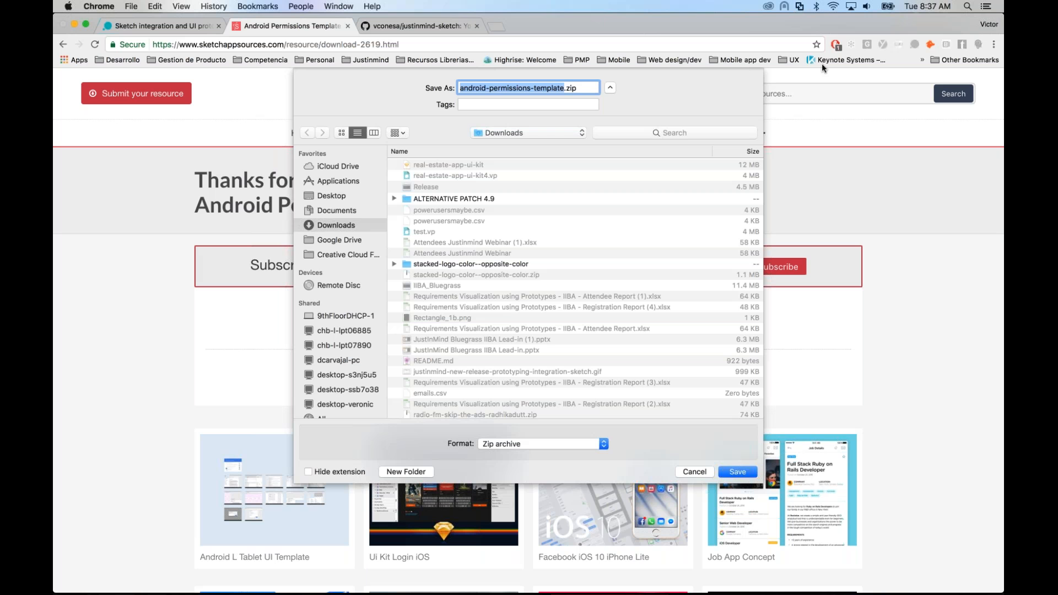
pyautogui.click(733, 471)
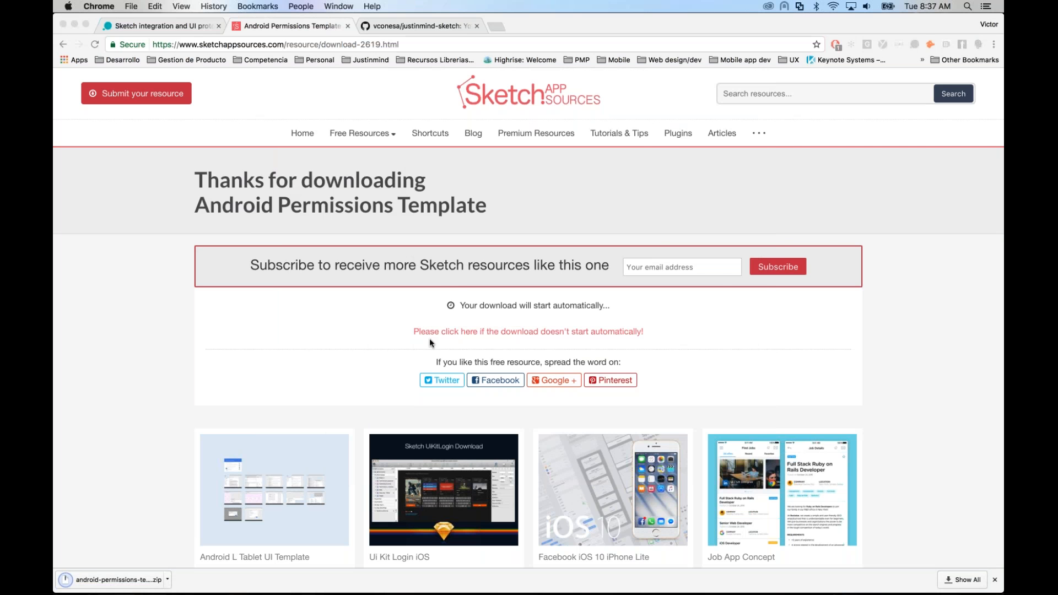
# Step: Open the downloaded android-permissions-template document in Sketch despite its missing Roboto fonts
pyautogui.doubleClick(503, 161)
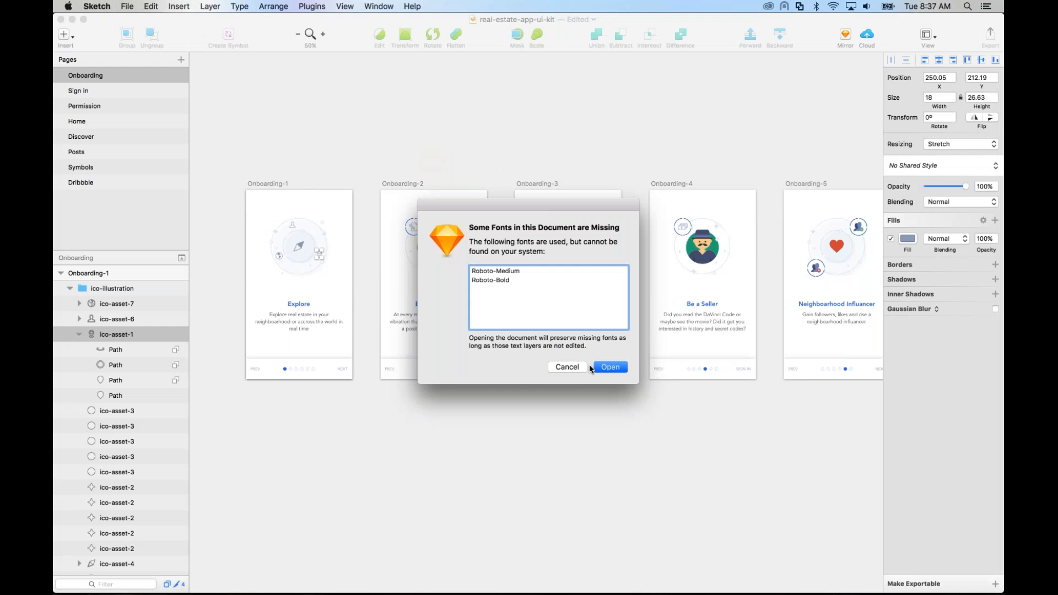
pyautogui.click(601, 368)
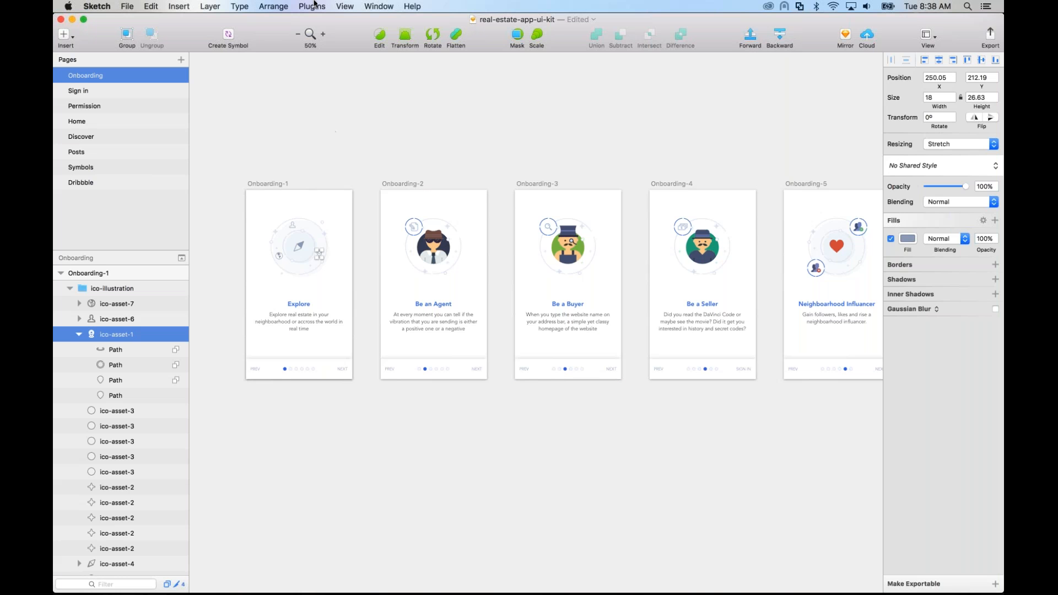
pyautogui.moveTo(276, 31); pyautogui.dragTo(289, 106)
pyautogui.click(286, 36)
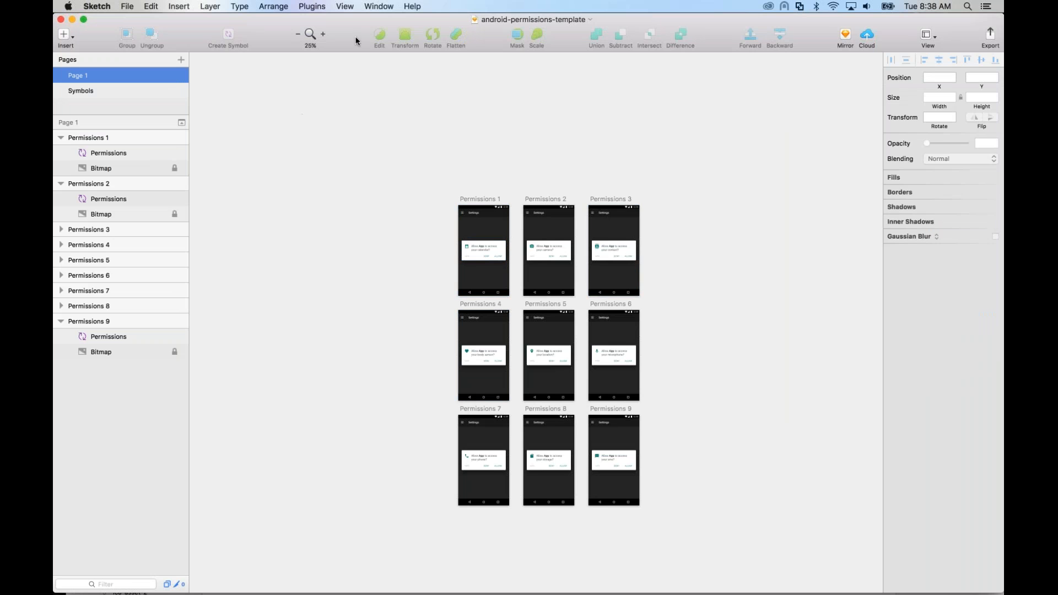
pyautogui.click(311, 6)
pyautogui.moveTo(325, 21)
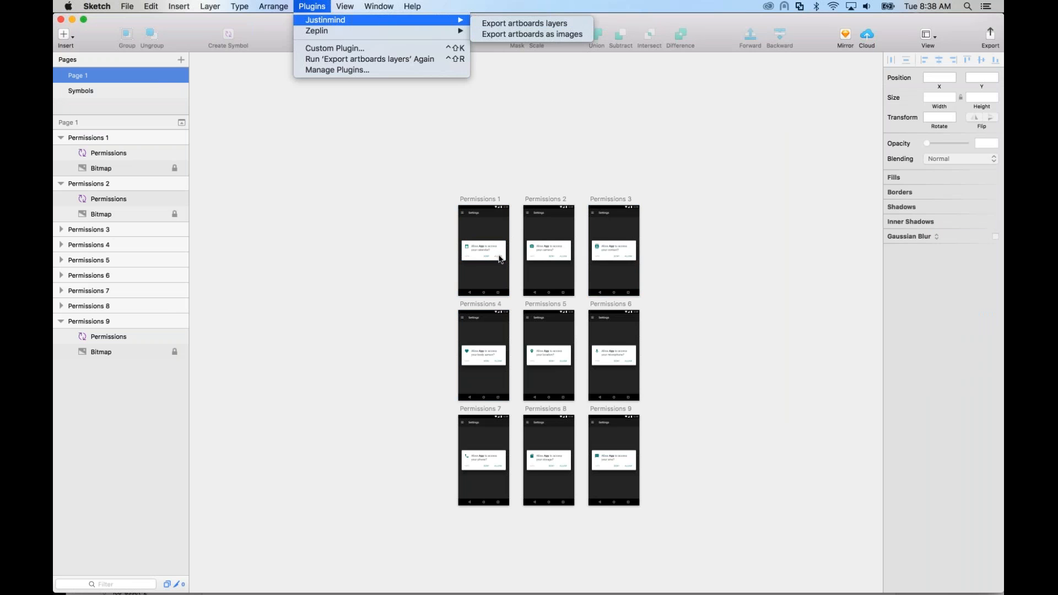
pyautogui.click(413, 208)
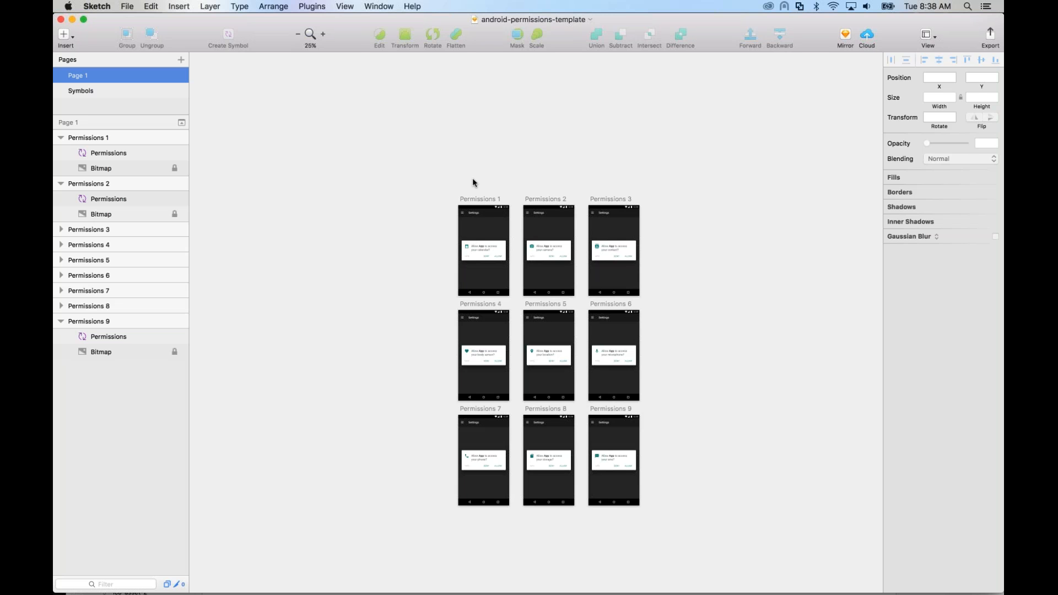
# Step: Export the artboards' layers with the Justinmind plugin for an Android device, saving android-permissions-template.vp in Downloads
pyautogui.click(317, 7)
pyautogui.moveTo(330, 22)
pyautogui.click(521, 23)
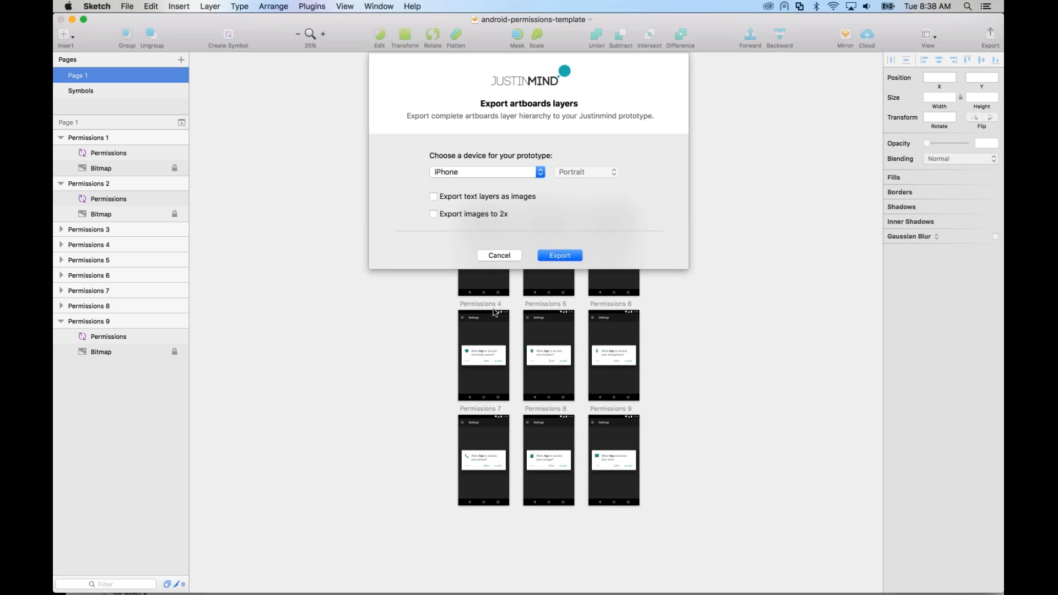
pyautogui.click(510, 172)
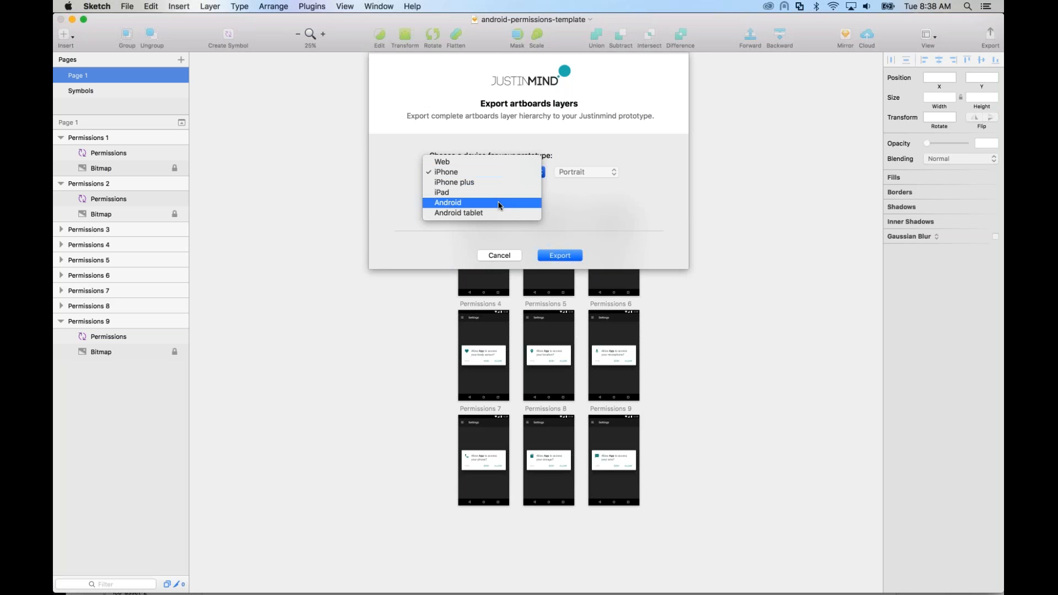
pyautogui.click(505, 203)
pyautogui.click(559, 255)
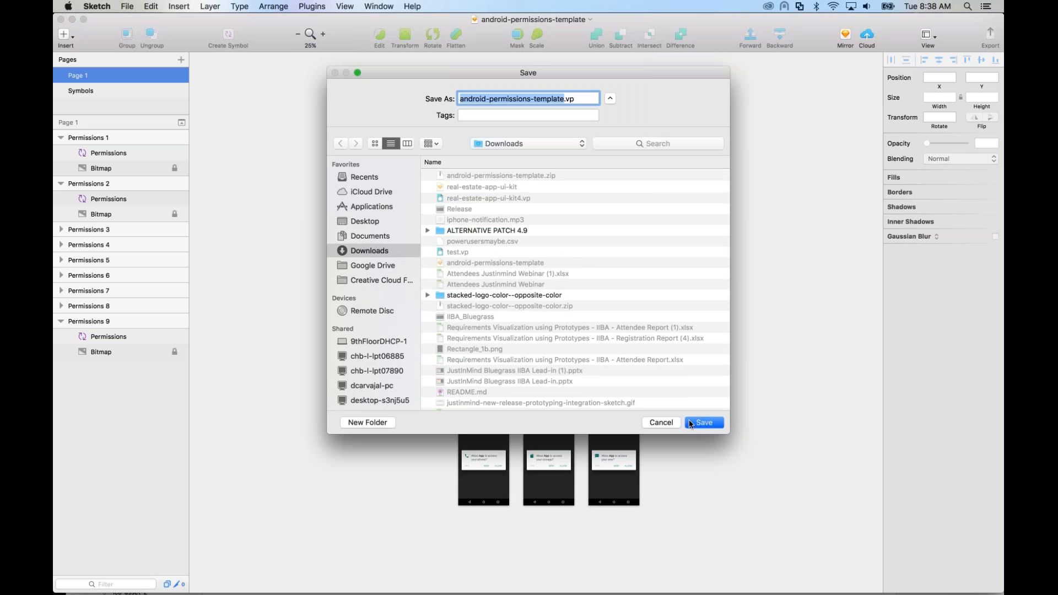
pyautogui.click(689, 421)
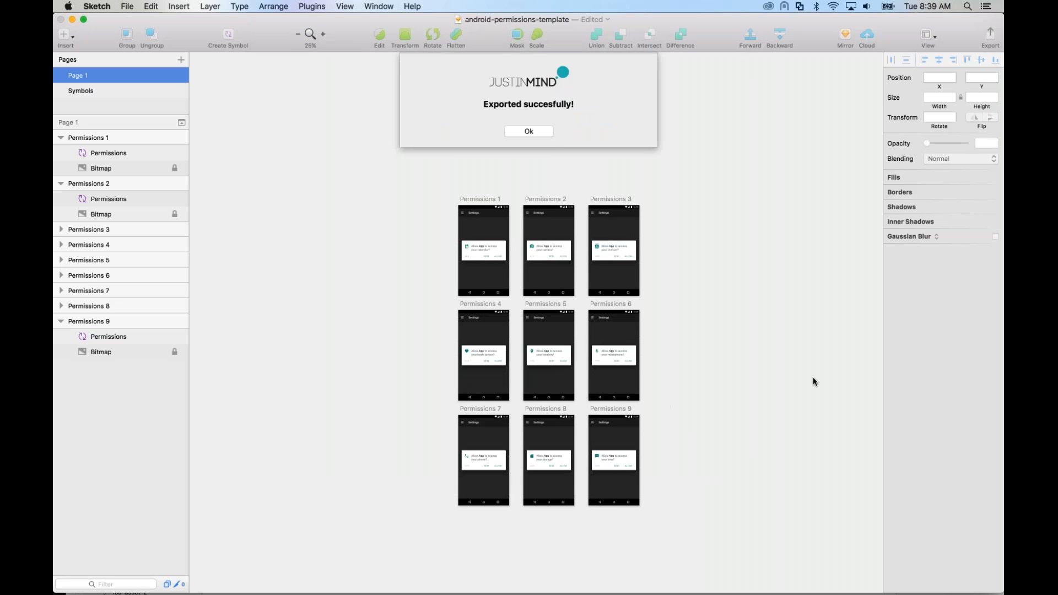
pyautogui.click(527, 133)
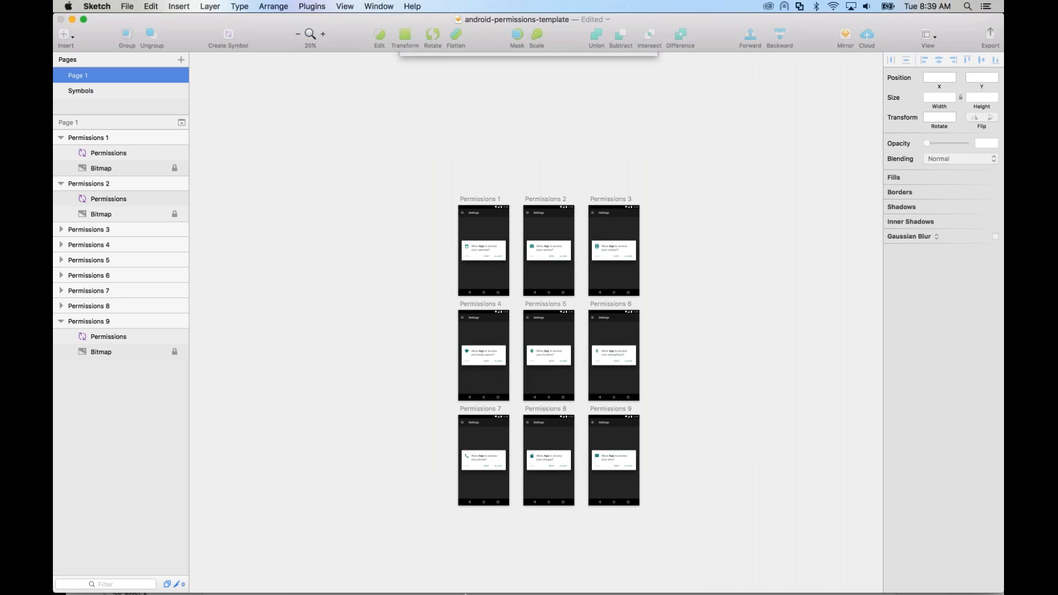
# Step: Open the exported android-permissions-template.vp from the Downloads folder in Justinmind
pyautogui.click(159, 571)
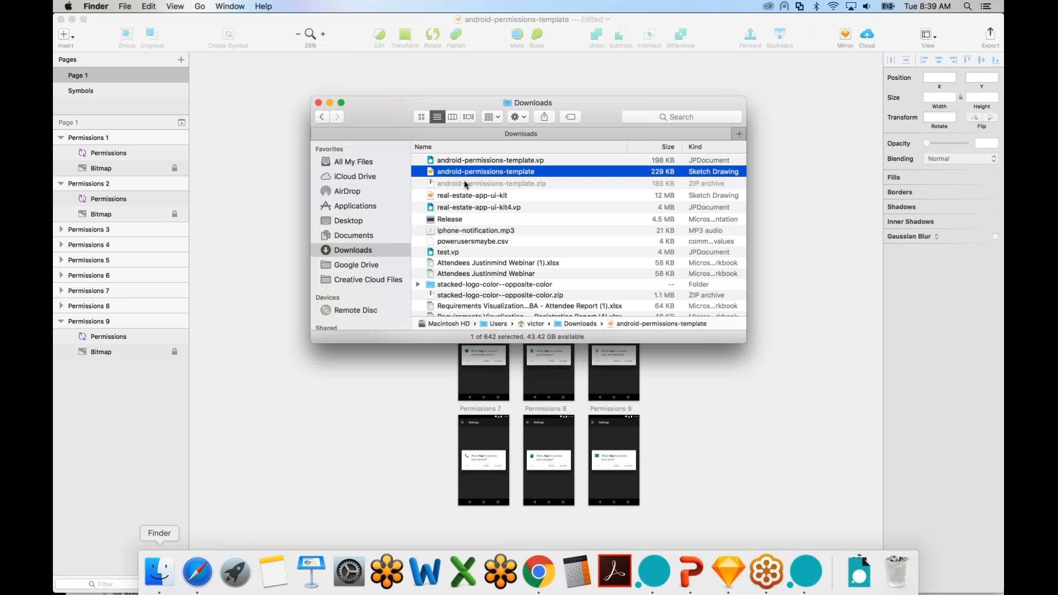
pyautogui.click(479, 173)
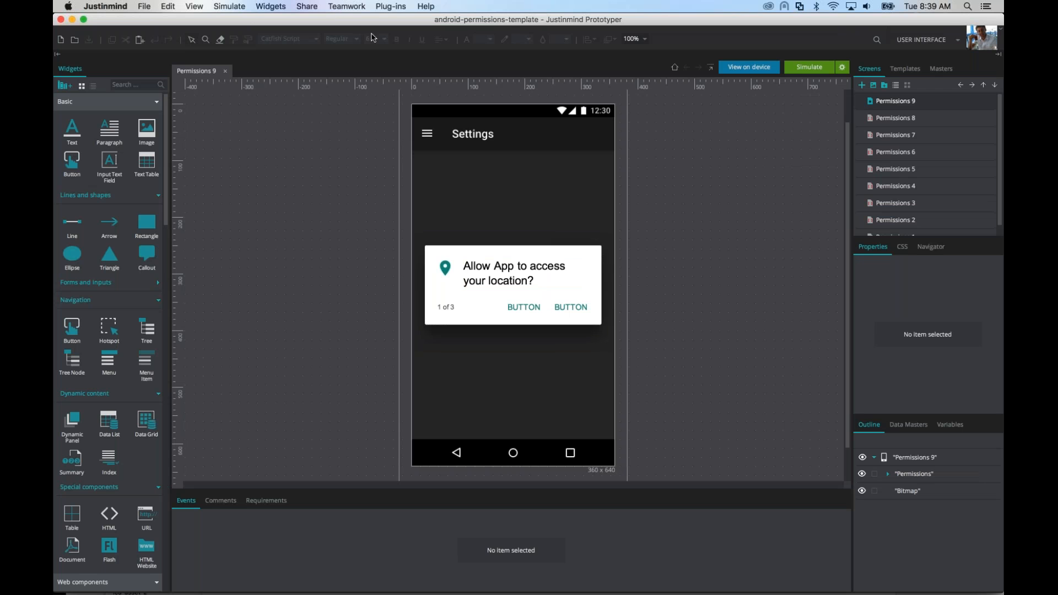
# Step: Open the imported Permissions 8, 7, 6, 5 and 3 screens in turn to check their content
pyautogui.doubleClick(922, 124)
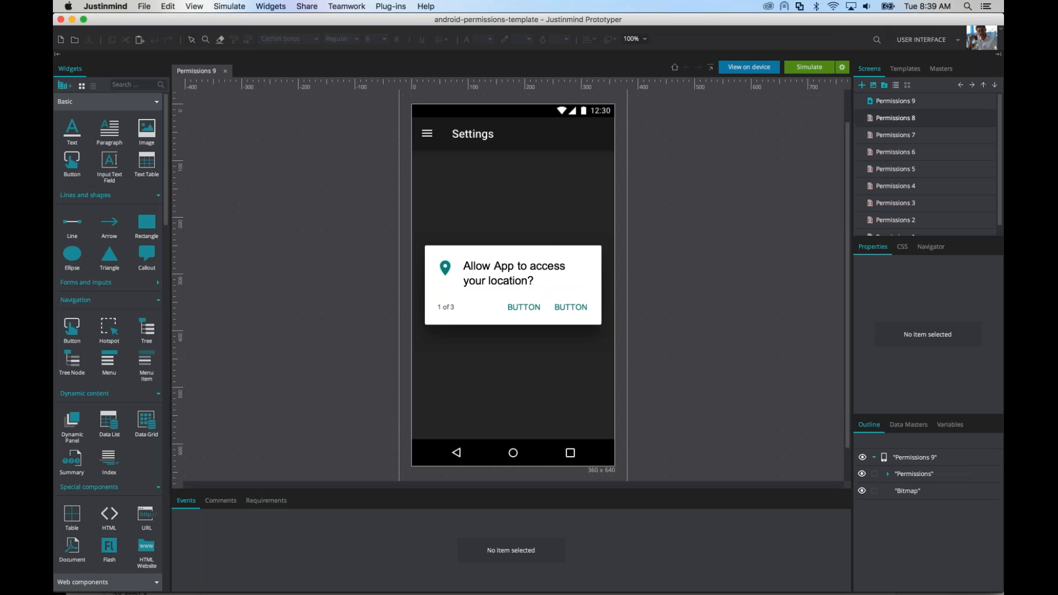
pyautogui.doubleClick(917, 135)
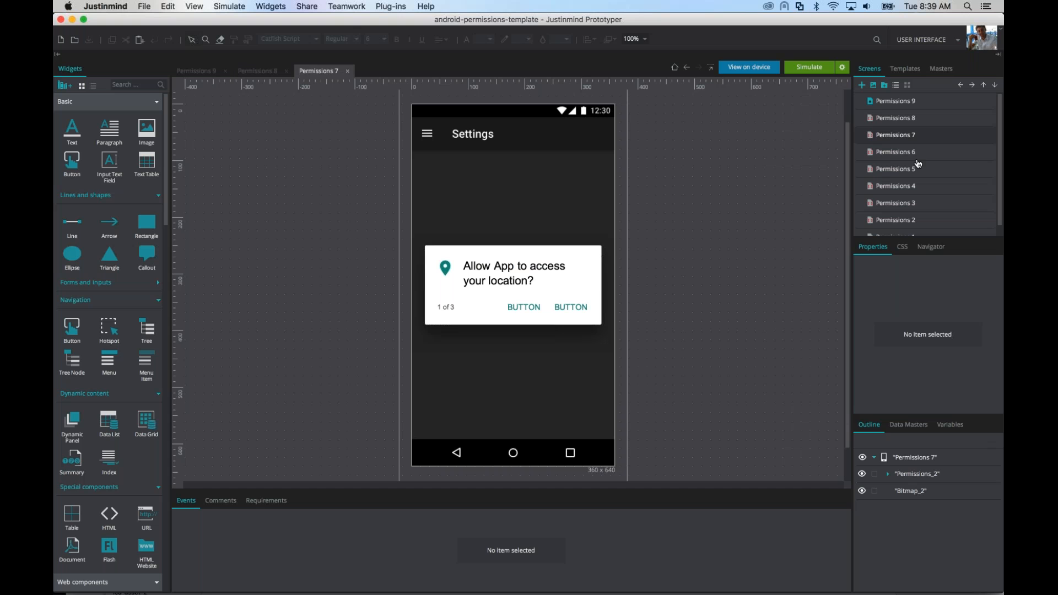
pyautogui.doubleClick(917, 153)
pyautogui.doubleClick(917, 169)
pyautogui.doubleClick(916, 203)
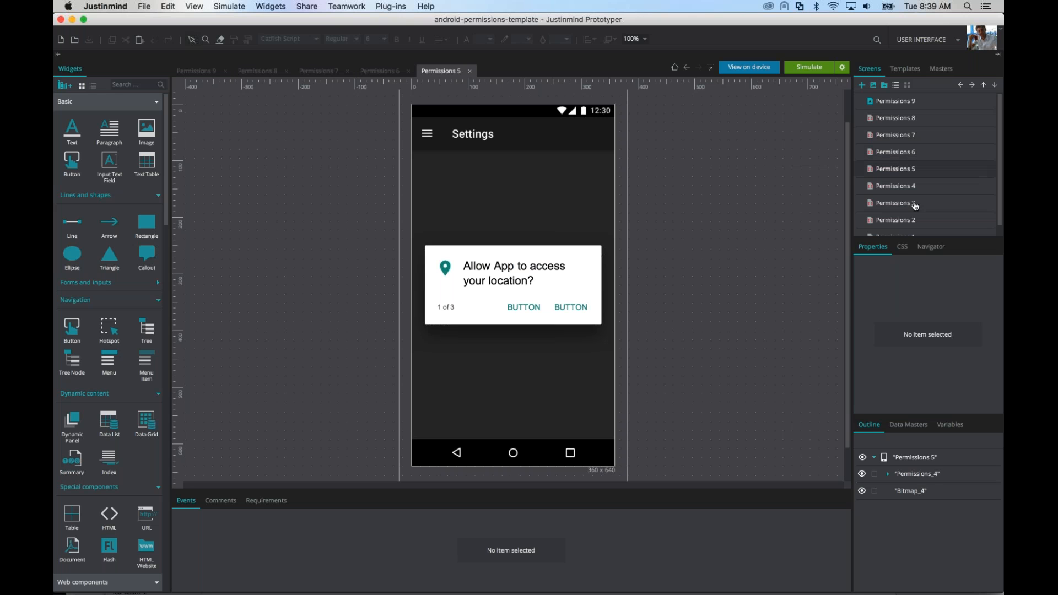
# Step: Switch back to Sketch and compare the original Permissions artboards with the imported screens
pyautogui.press('super+Tab')
pyautogui.press('super+Tab')
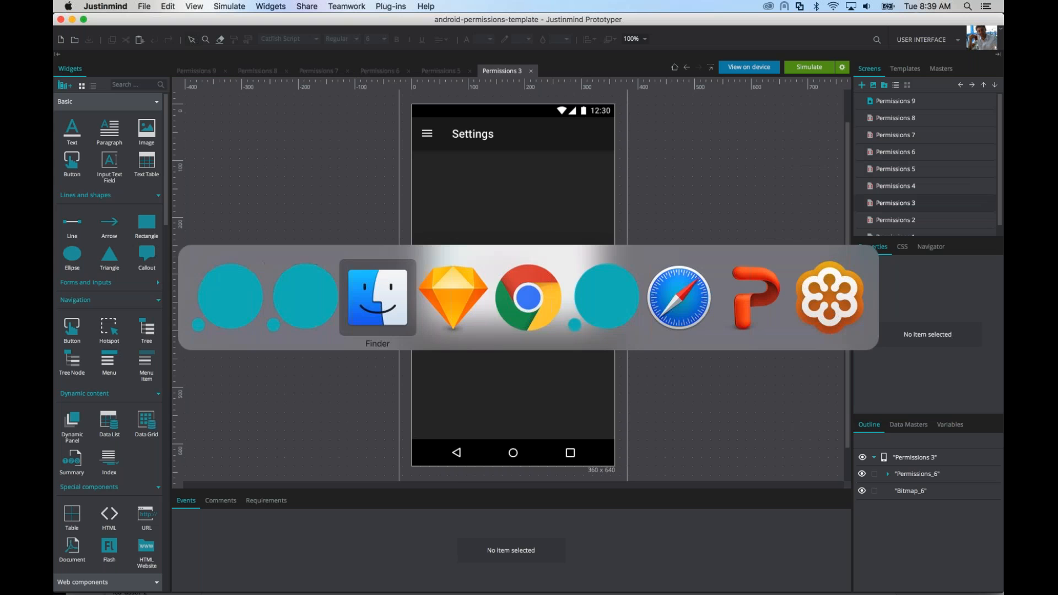
pyautogui.press('super+Tab')
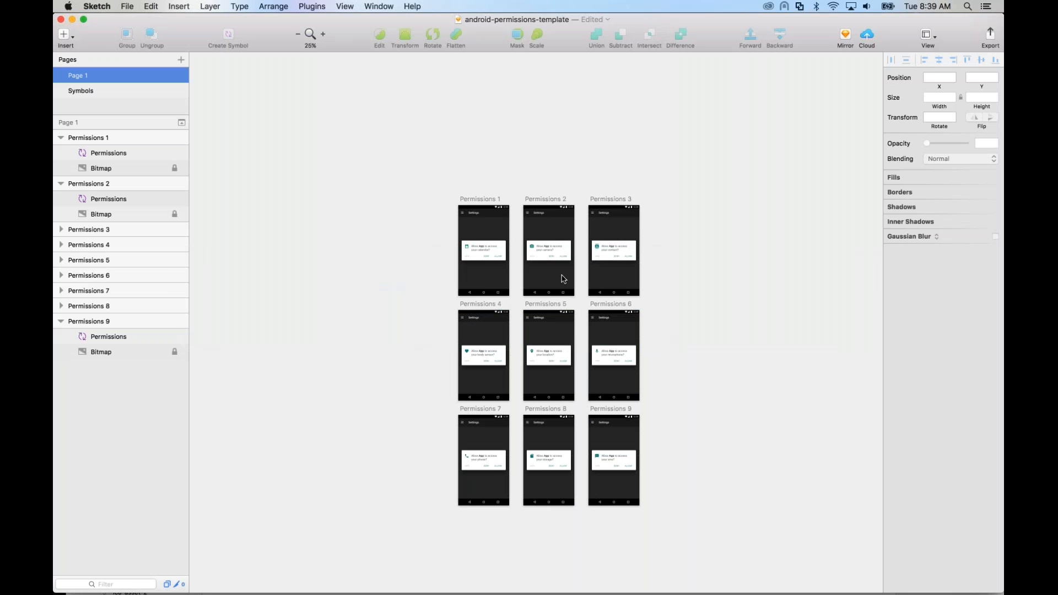
pyautogui.scroll(1, 543, 263)
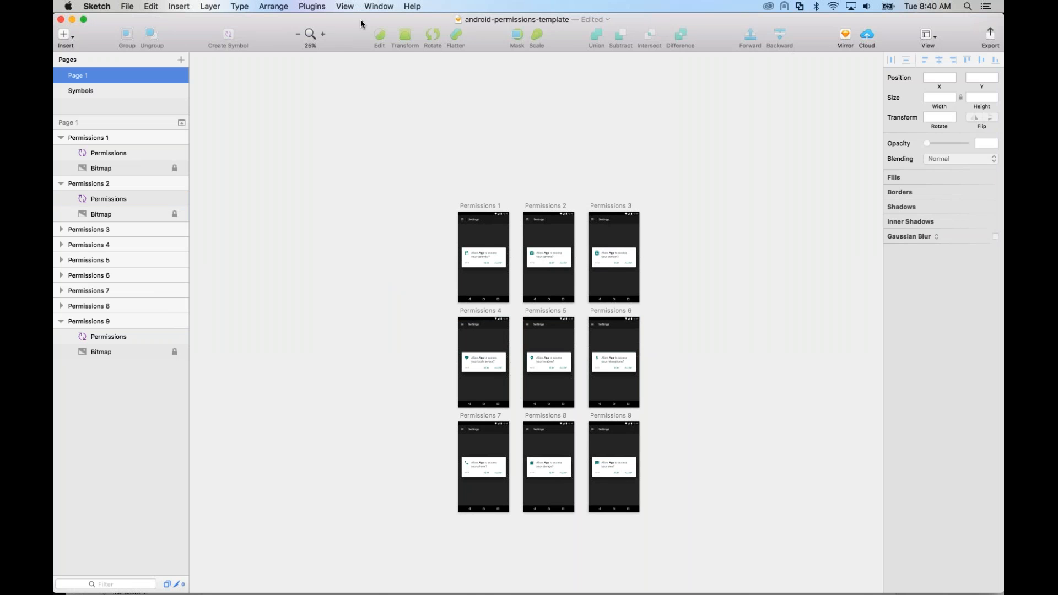
# Step: Examine the Permissions artboards at 100% zoom, checking the dialog text, icons and DENY and ALLOW button labels
pyautogui.click(323, 34)
pyautogui.click(323, 34)
pyautogui.scroll(-2, 444, 371)
pyautogui.scroll(-15, 444, 369)
pyautogui.hscroll(2, 444, 369)
pyautogui.hscroll(10, 445, 370)
pyautogui.scroll(6, 445, 369)
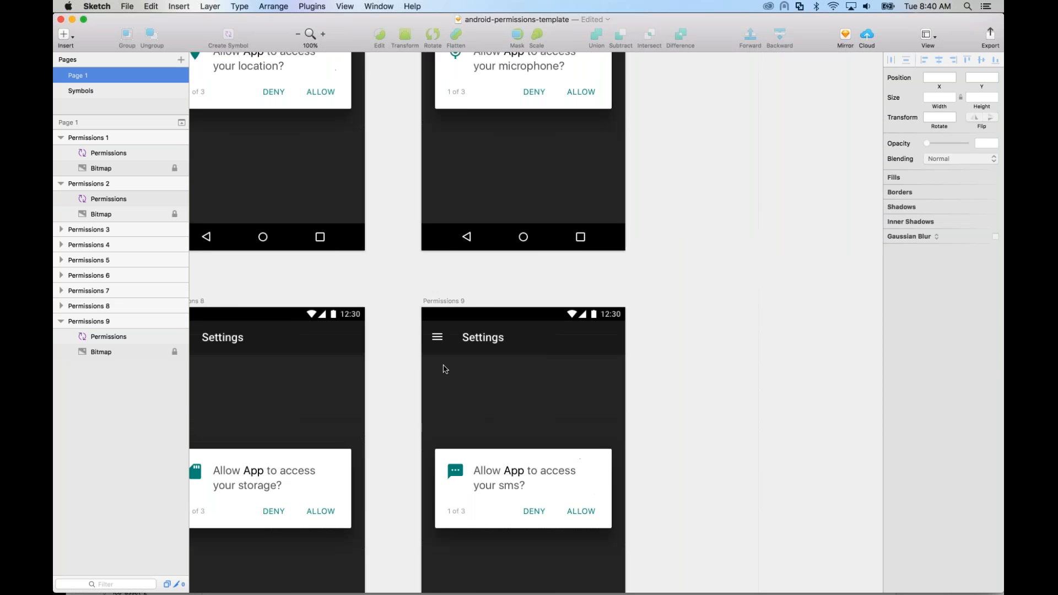
pyautogui.scroll(20, 445, 369)
pyautogui.hscroll(-4, 445, 369)
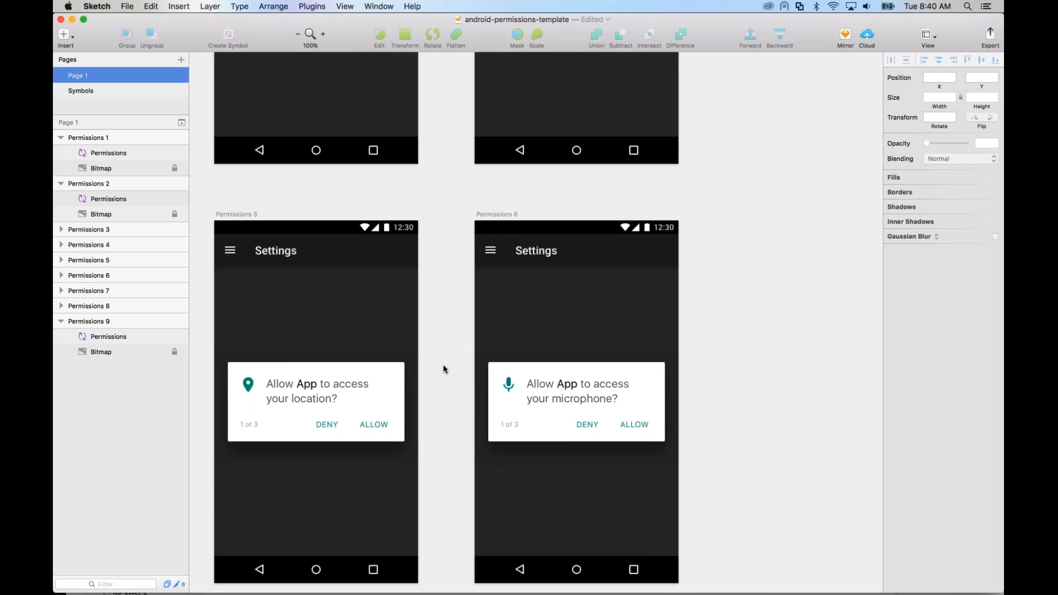
pyautogui.scroll(-3, 444, 367)
pyautogui.hscroll(-5, 444, 368)
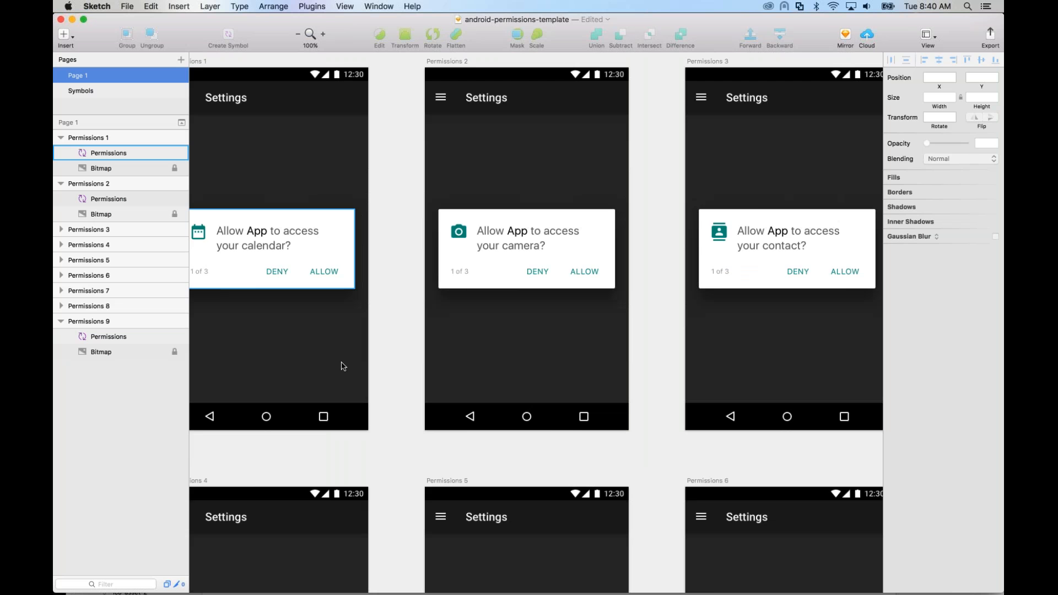
pyautogui.scroll(-9, 342, 367)
pyautogui.hscroll(1, 342, 367)
pyautogui.hscroll(4, 342, 366)
pyautogui.scroll(-2, 342, 366)
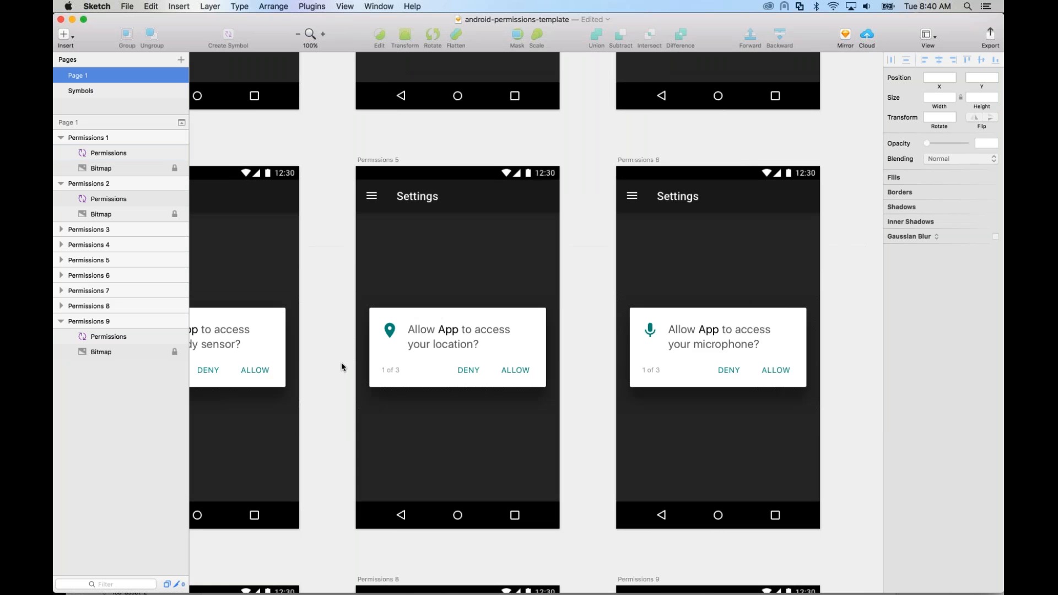
pyautogui.scroll(1, 341, 367)
pyautogui.hscroll(1, 342, 367)
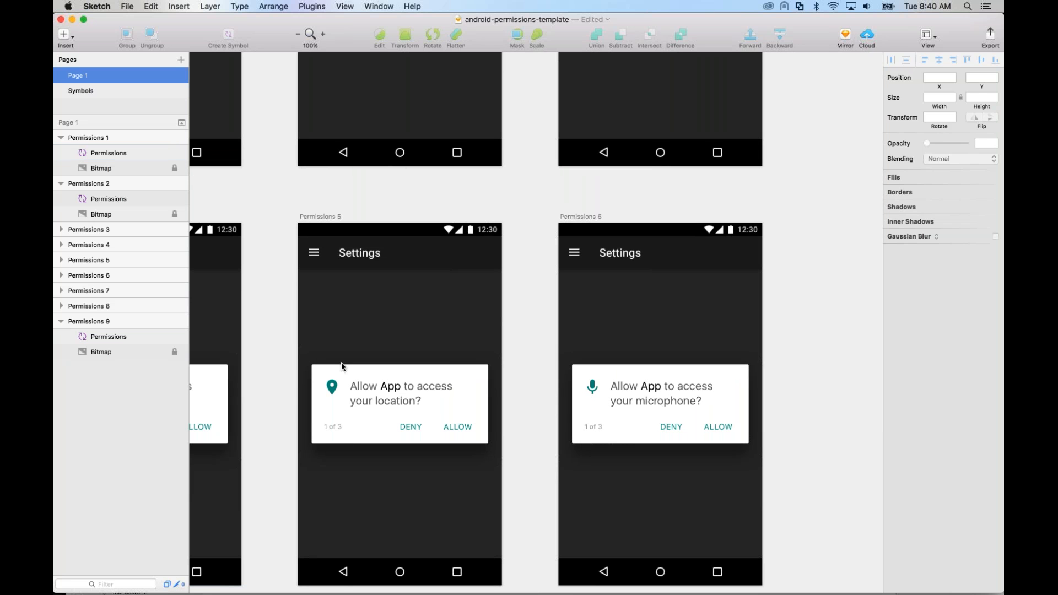
# Step: Switch to Justinmind and rearrange the Permissions 3 dialog, placing the first button beside the location icon with the title text below it
pyautogui.press('super+Tab')
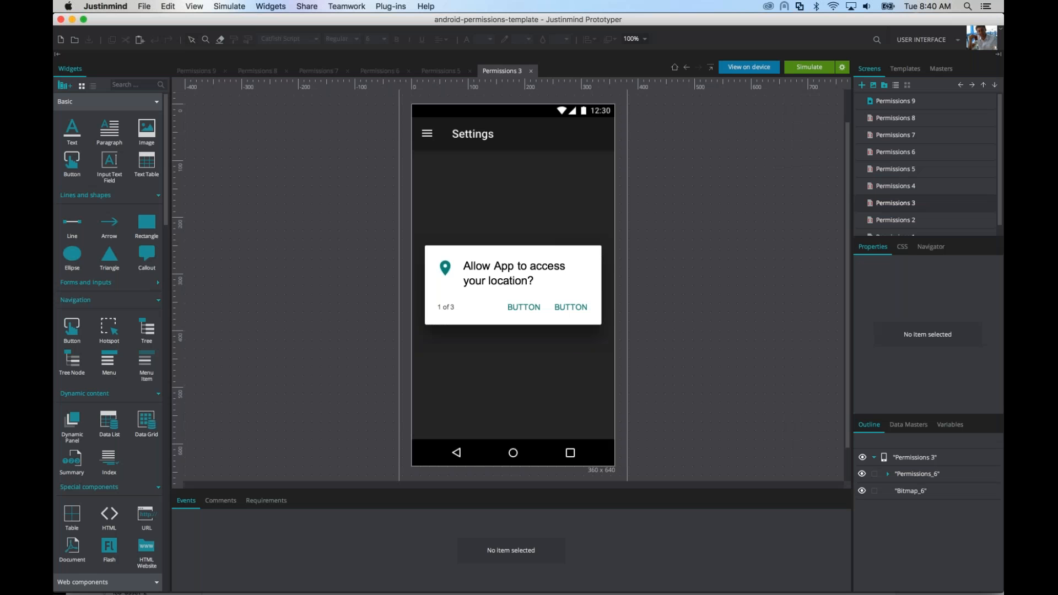
pyautogui.click(520, 273)
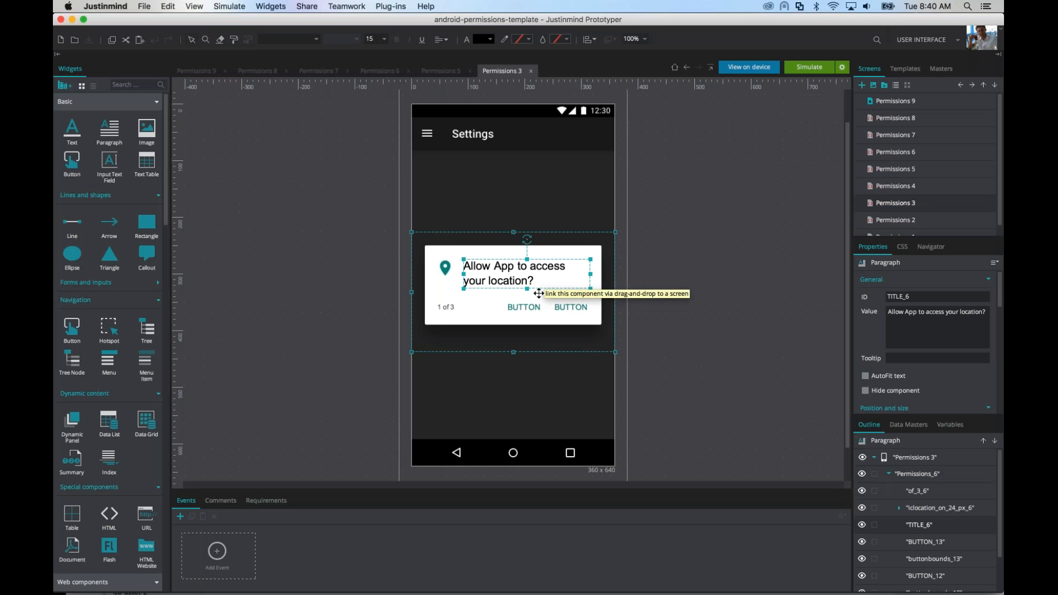
pyautogui.click(523, 307)
pyautogui.moveTo(524, 307)
pyautogui.mouseDown()
pyautogui.moveTo(485, 266)
pyautogui.moveTo(527, 282)
pyautogui.moveTo(527, 300)
pyautogui.mouseUp()
pyautogui.click(686, 289)
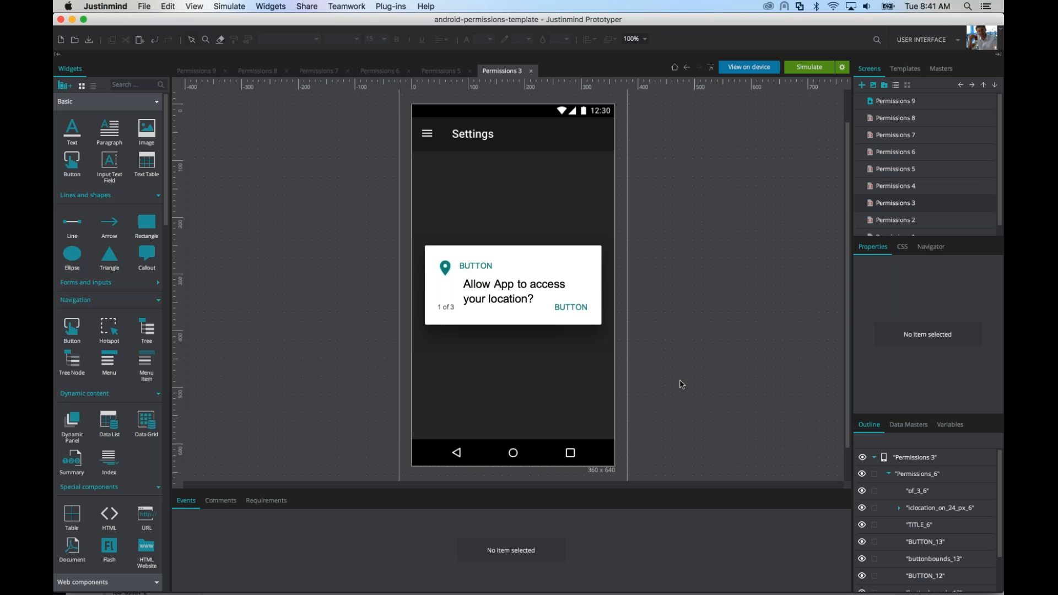
# Step: Switch back to Sketch and open the Justinmind plugin's settings for exporting artboard layers
pyautogui.press('super+Tab')
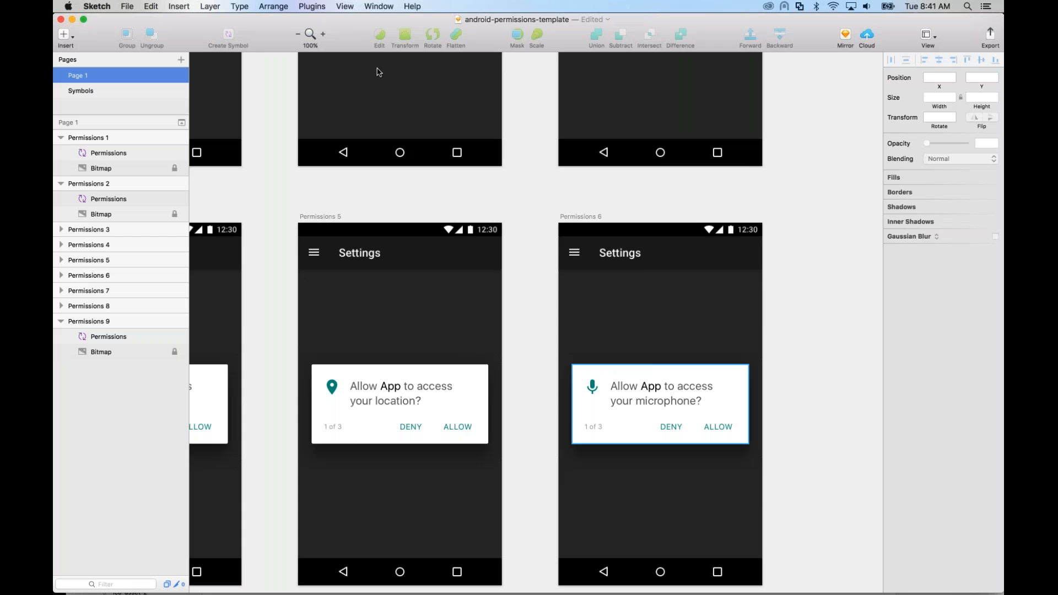
pyautogui.click(312, 6)
pyautogui.moveTo(327, 20)
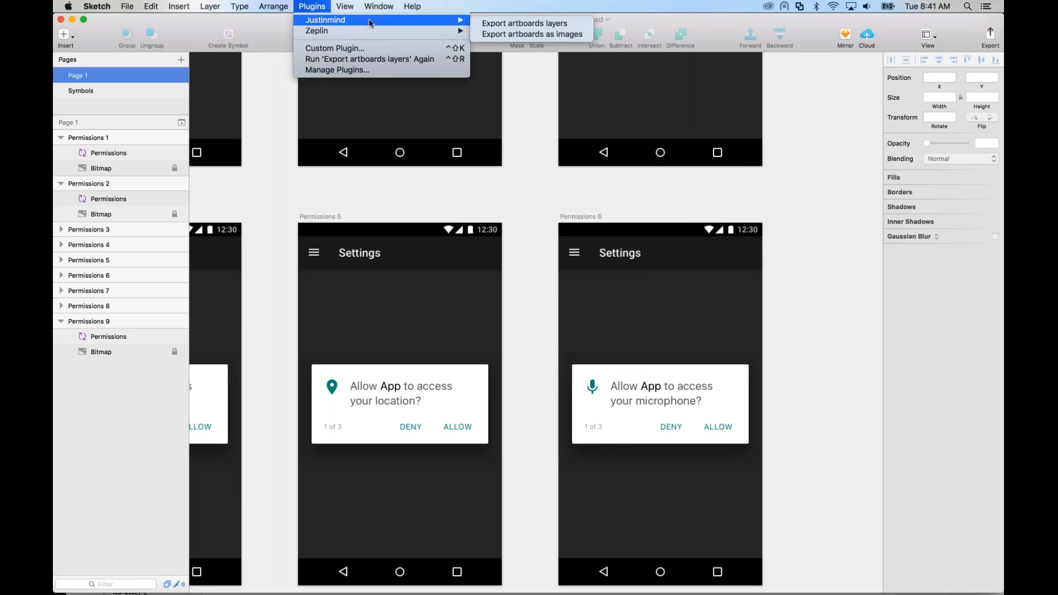
pyautogui.click(505, 24)
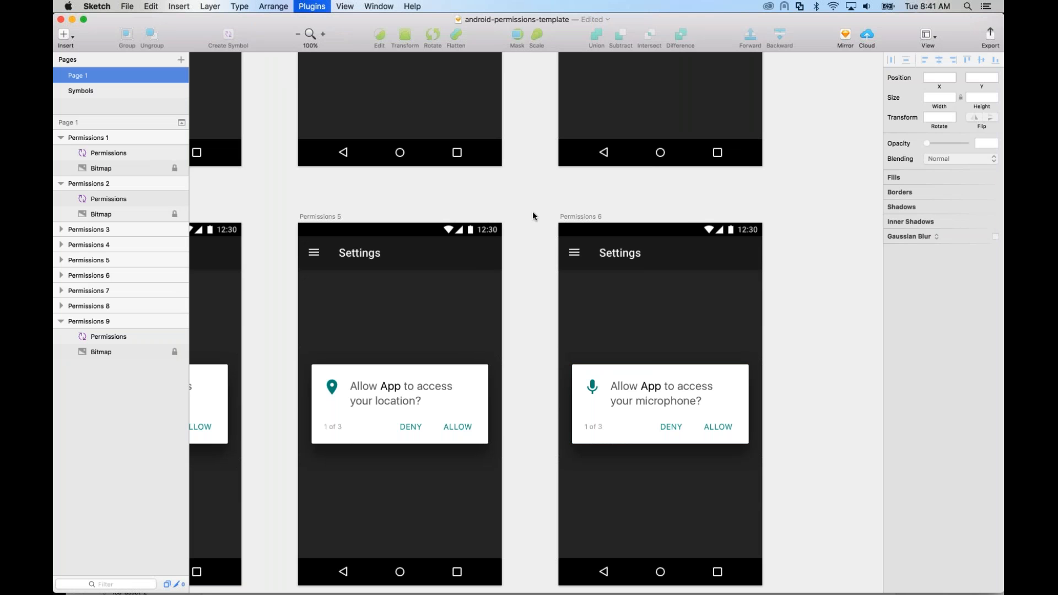
# Step: Try iPhone plus as the prototype device for the layer export and change the choice to Android tablet
pyautogui.click(467, 170)
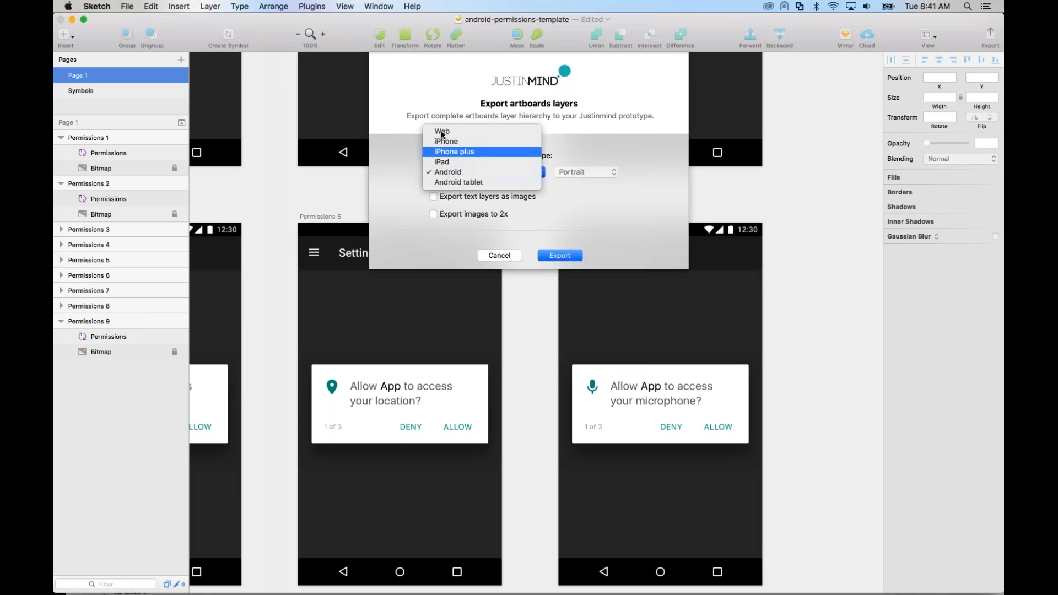
pyautogui.click(461, 153)
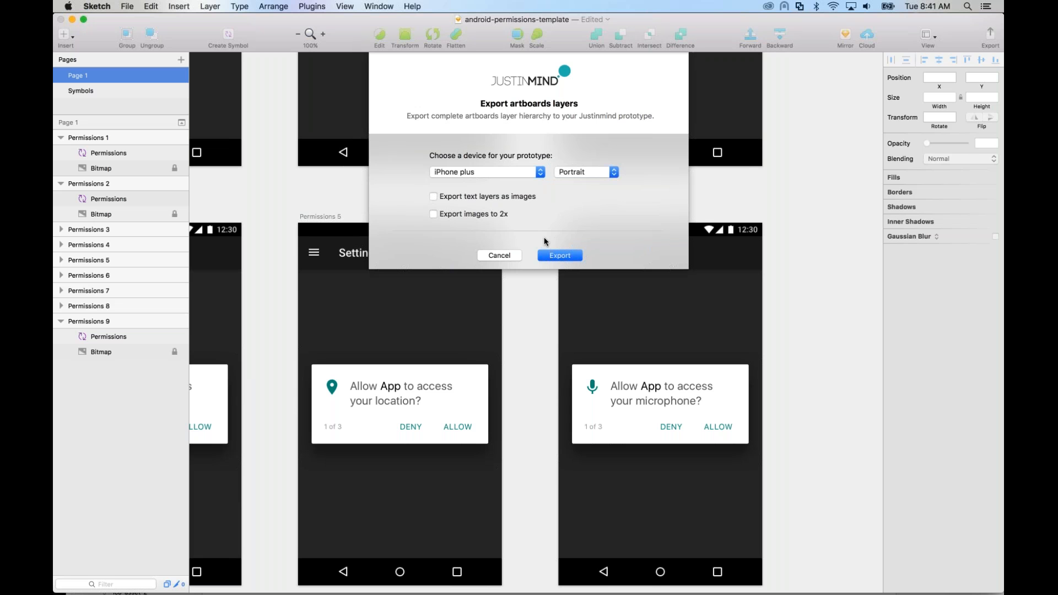
pyautogui.click(488, 174)
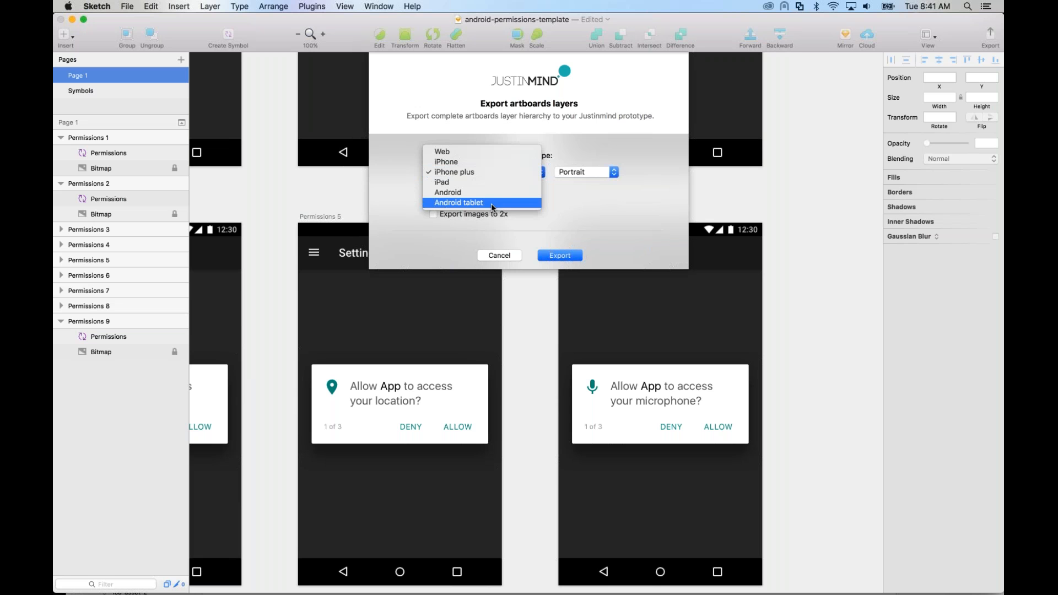
pyautogui.click(488, 203)
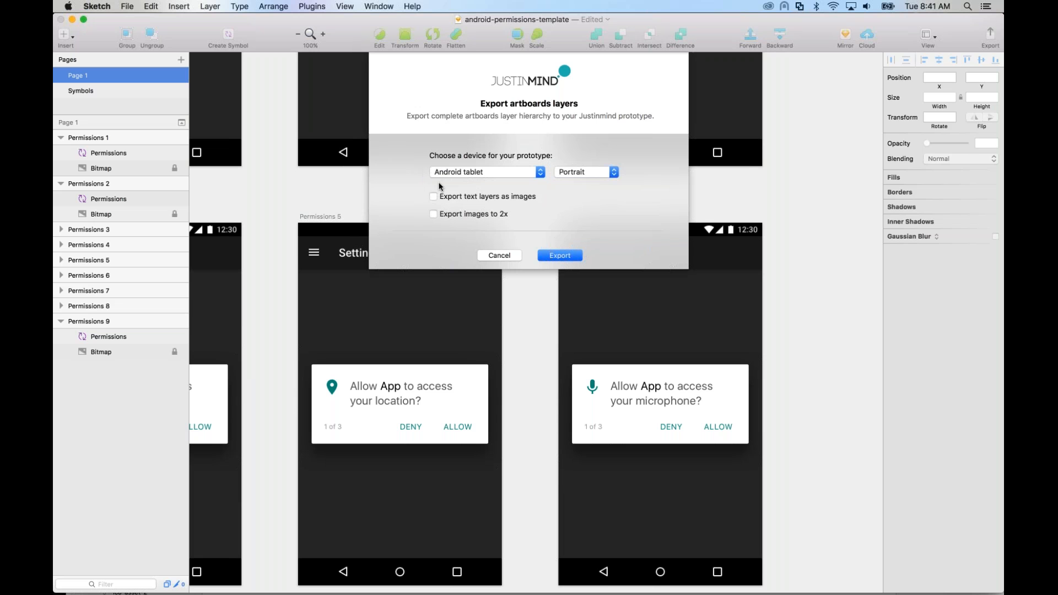
pyautogui.click(477, 175)
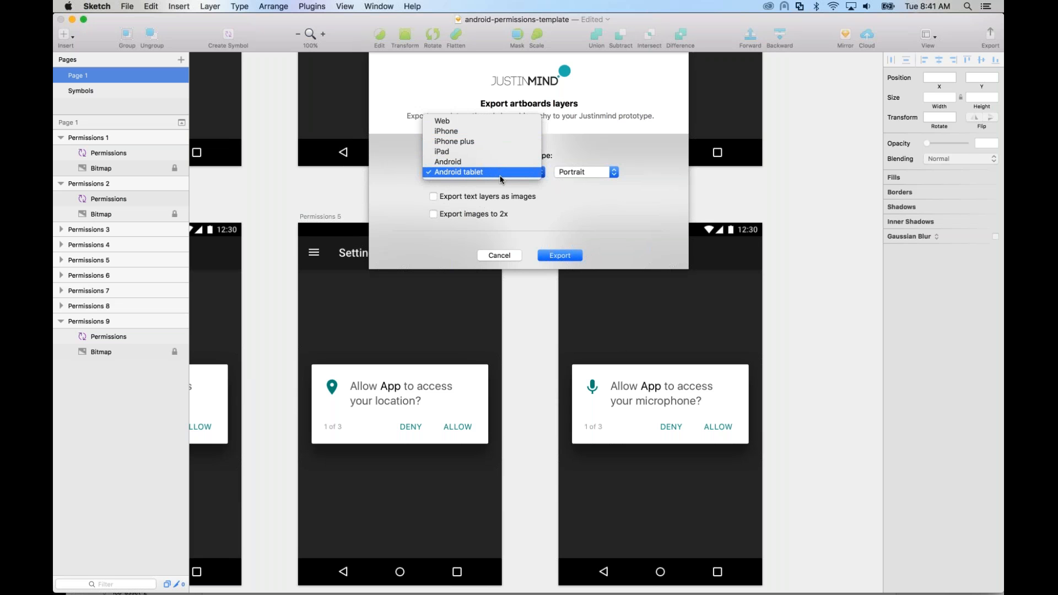
pyautogui.click(564, 227)
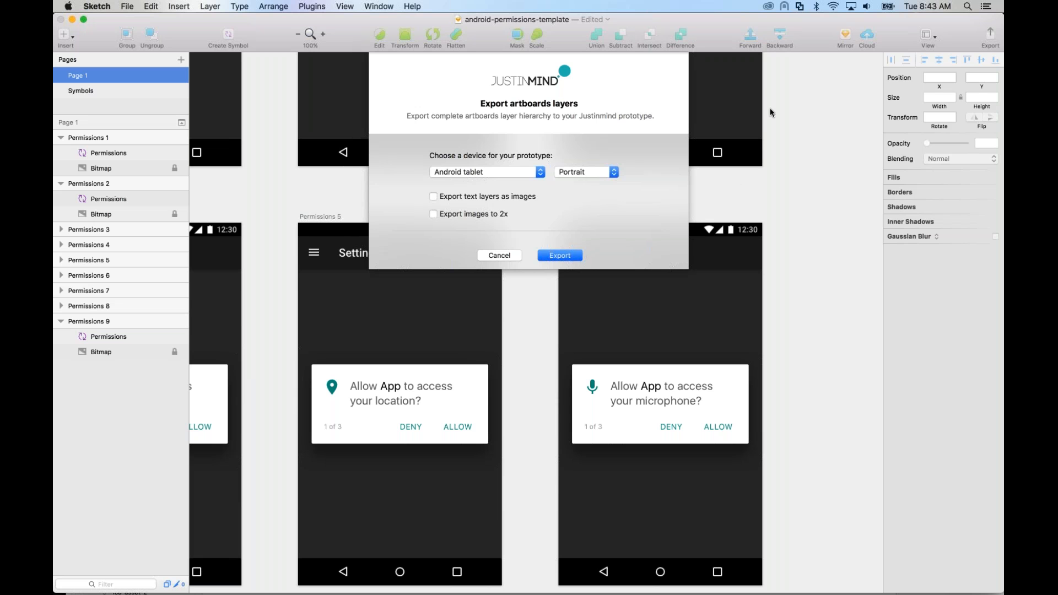
pyautogui.press('Return')
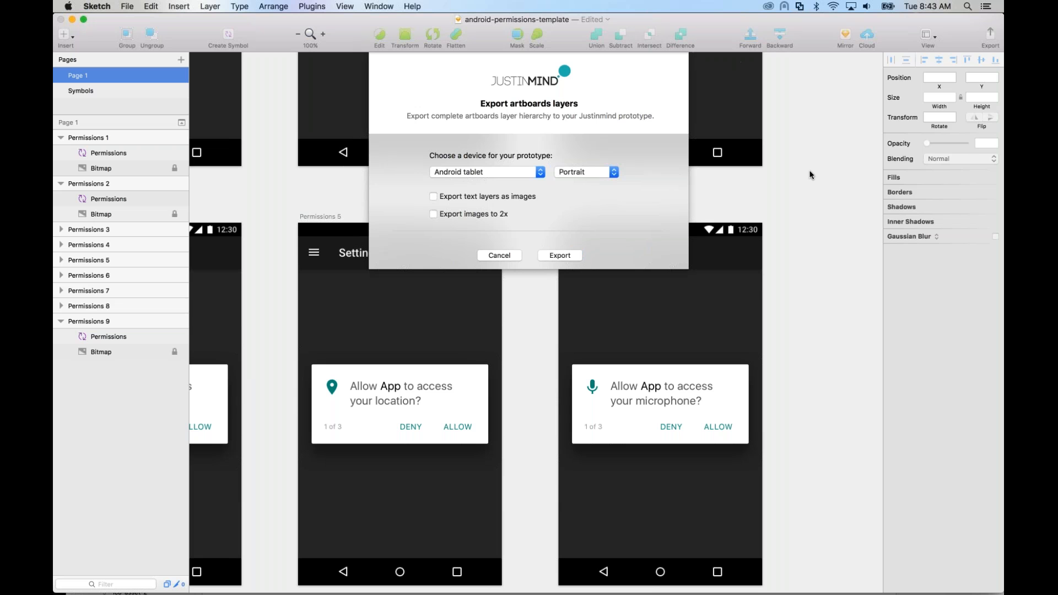